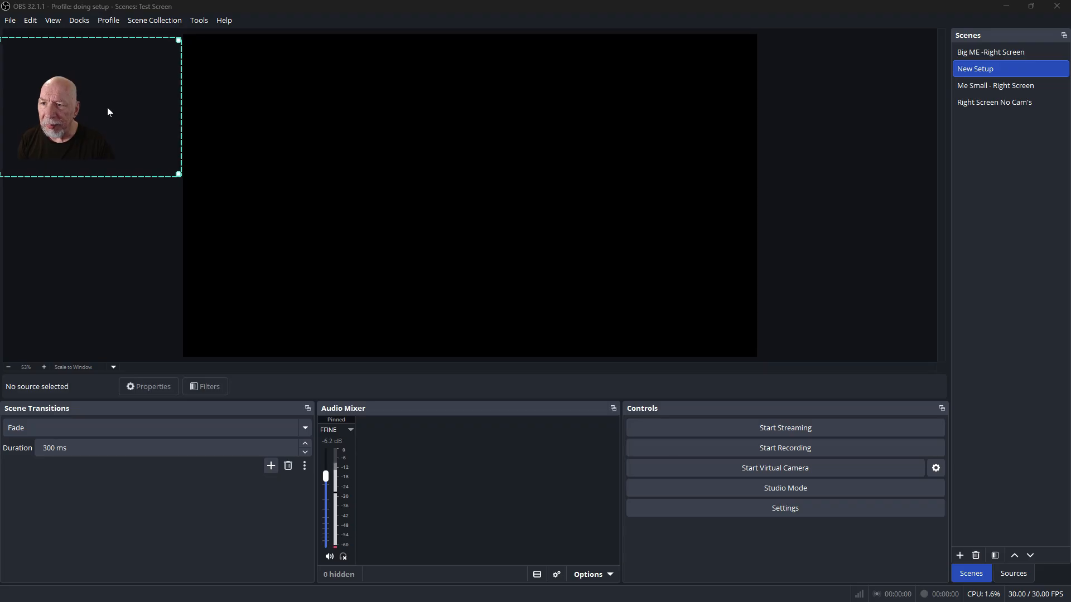
Create a new profile named "setup OBS" with the auto-configuration wizard enabled
{"action": "left_click", "coordinate": [108, 20]}
{"action": "left_click", "coordinate": [123, 37]}
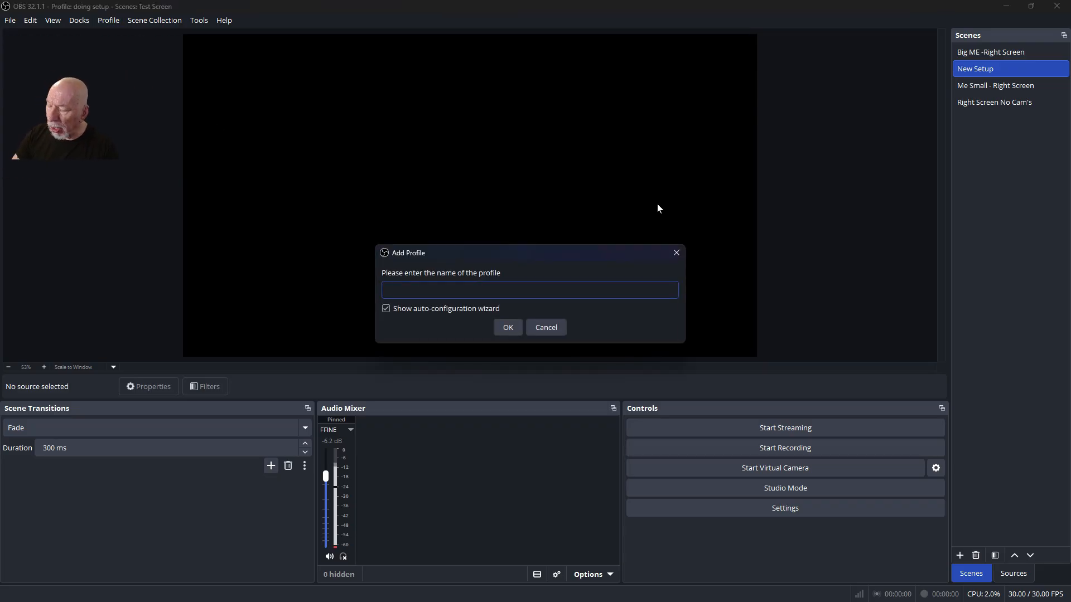
{"action": "type", "text": "se"}
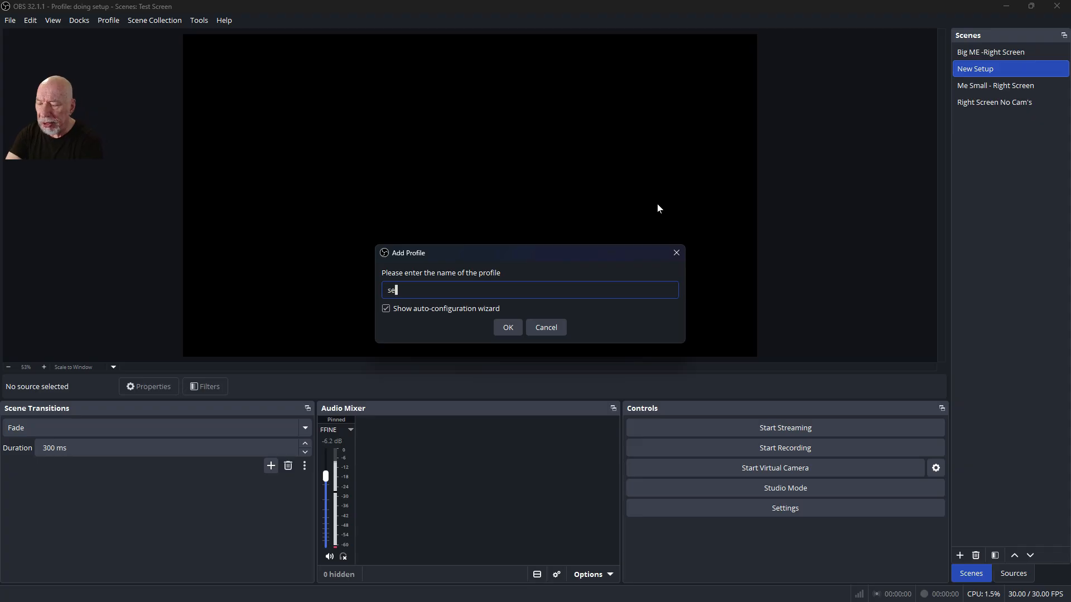
{"action": "type", "text": "tup OBS"}
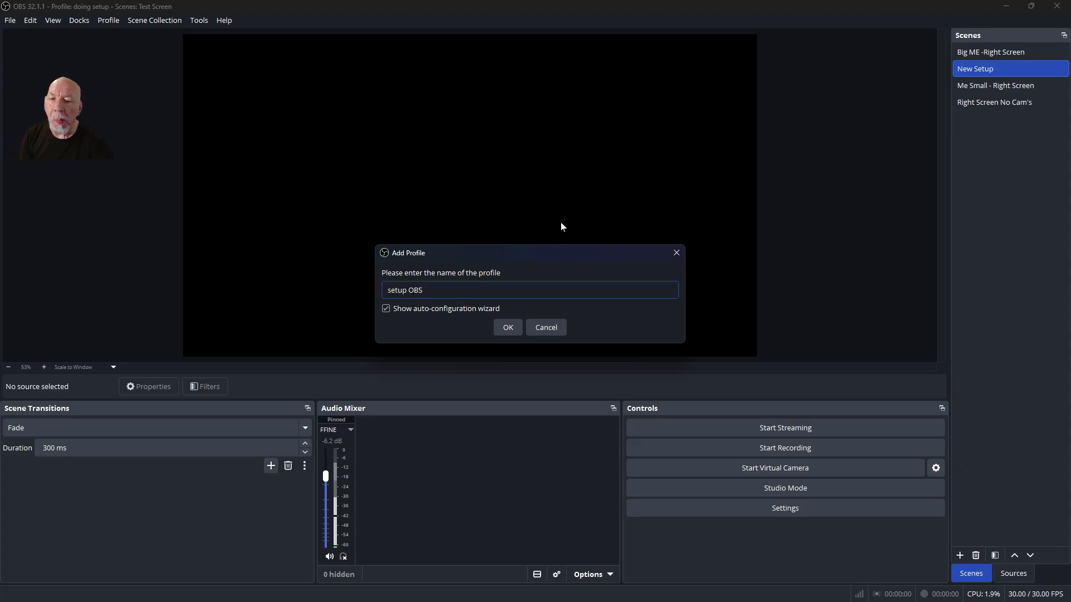
{"action": "left_click", "coordinate": [508, 327]}
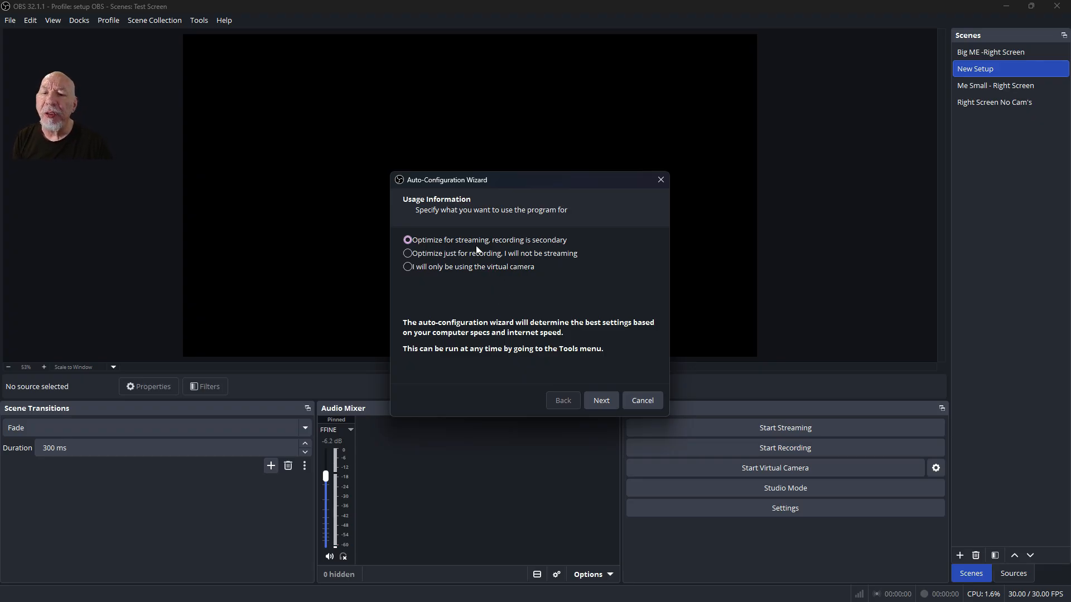
Optimize the wizard setup for streaming with recording secondary, and keep the current 1920x1080 base canvas resolution
{"action": "left_click", "coordinate": [545, 241]}
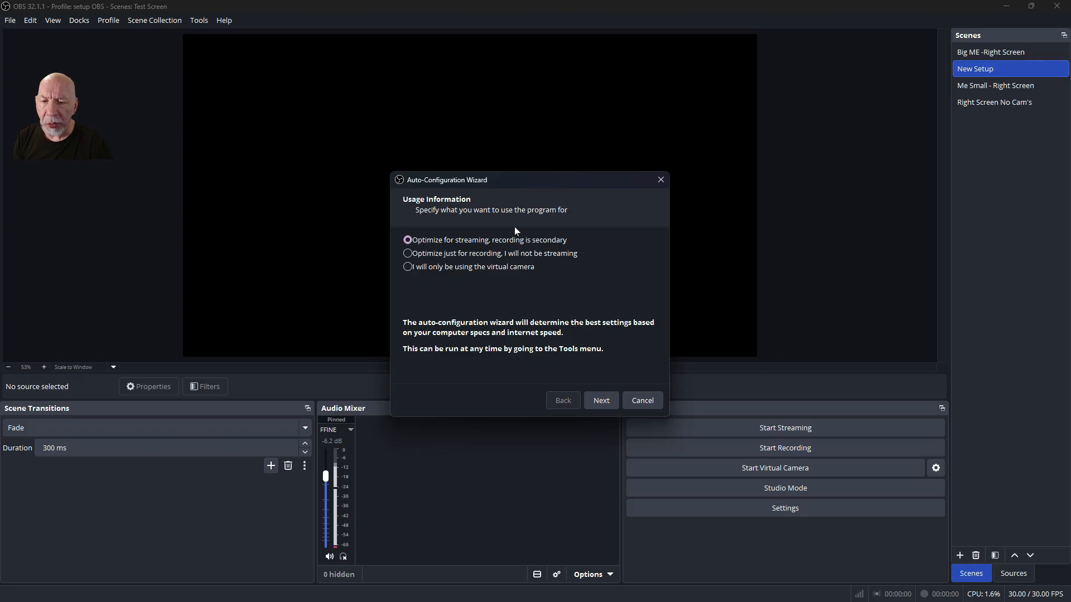
{"action": "left_click", "coordinate": [601, 400]}
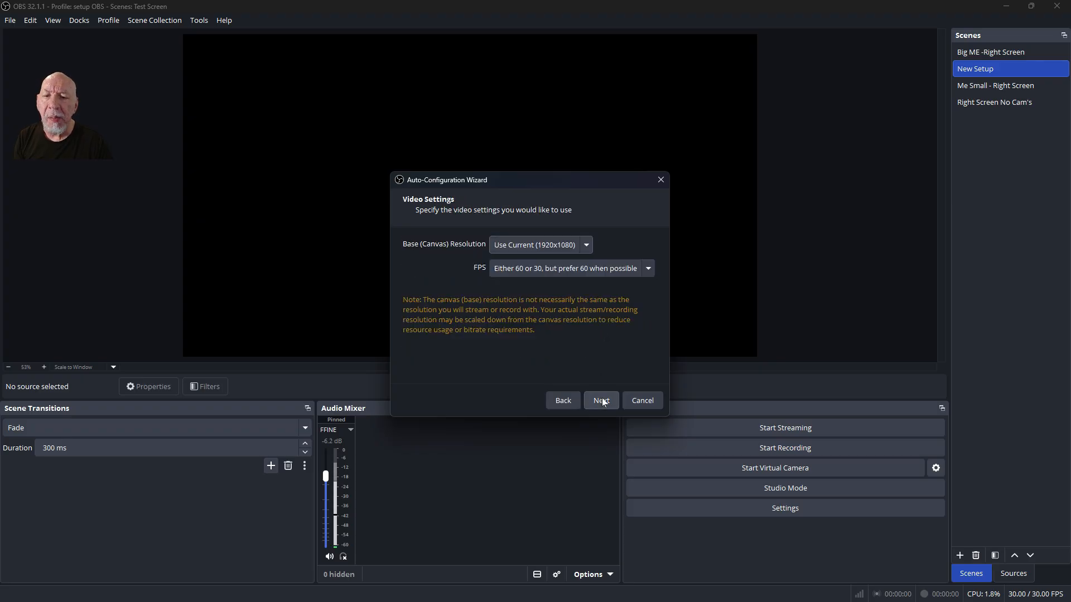
{"action": "left_click", "coordinate": [586, 245]}
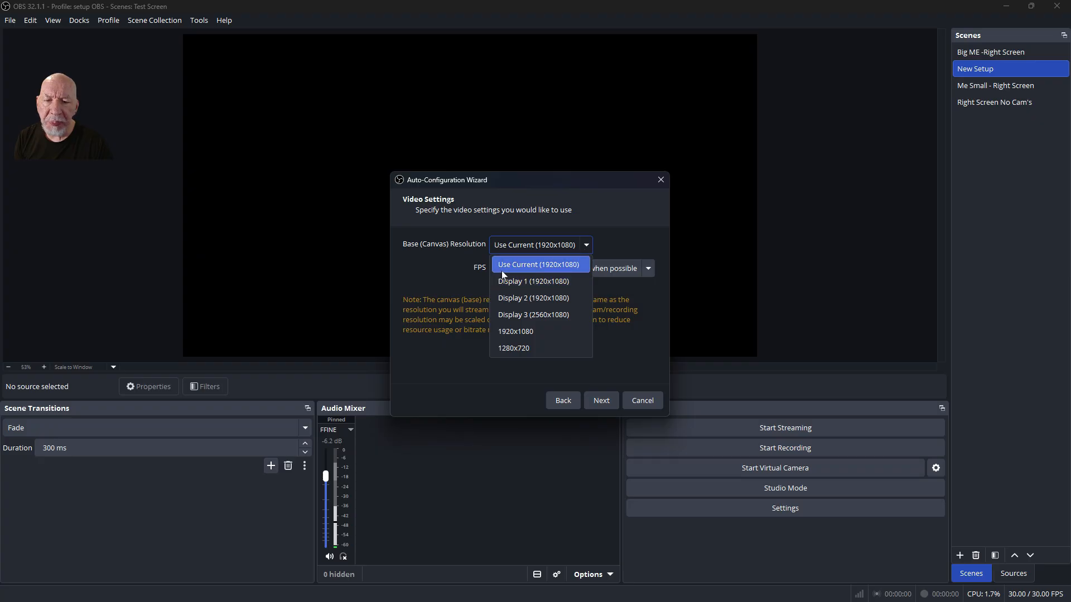
{"action": "left_click", "coordinate": [584, 212]}
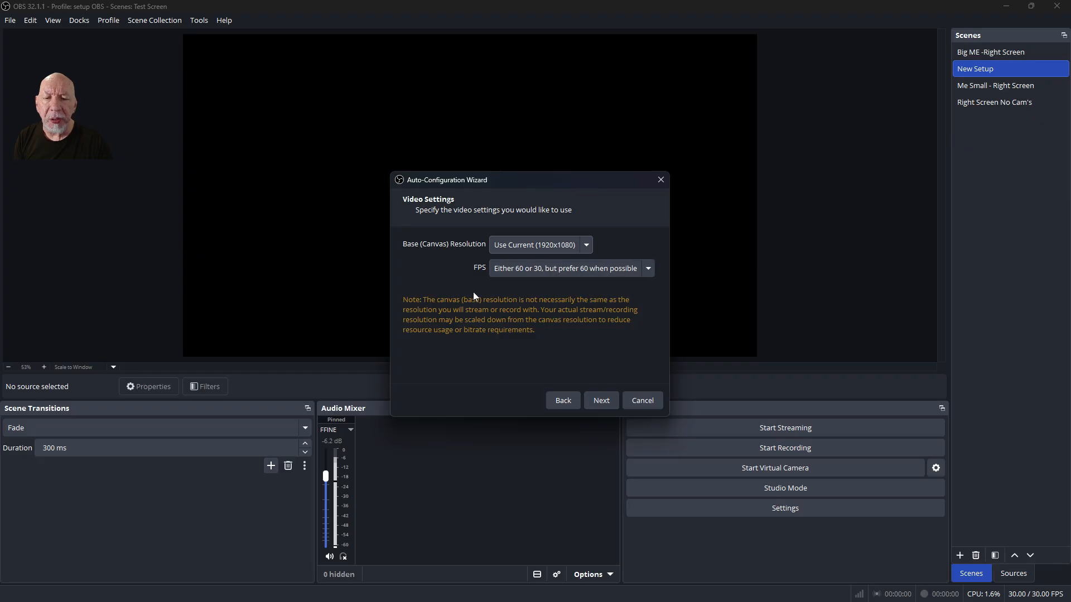
Accept the video settings and connect the Twitch account, keeping hardware encoding and the bandwidth test enabled
{"action": "left_click", "coordinate": [603, 400]}
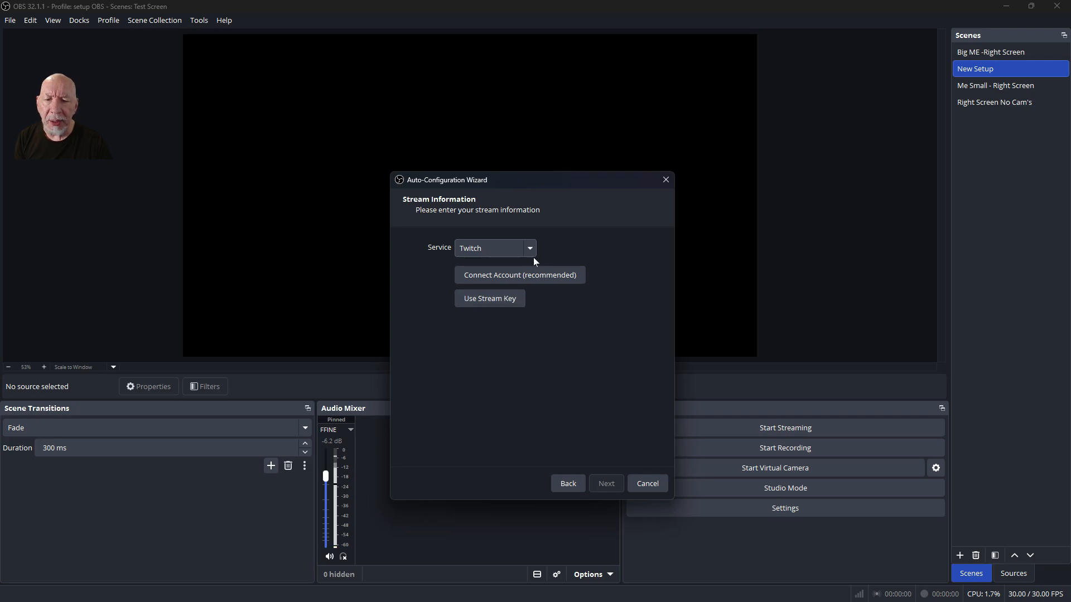
{"action": "left_click", "coordinate": [559, 276]}
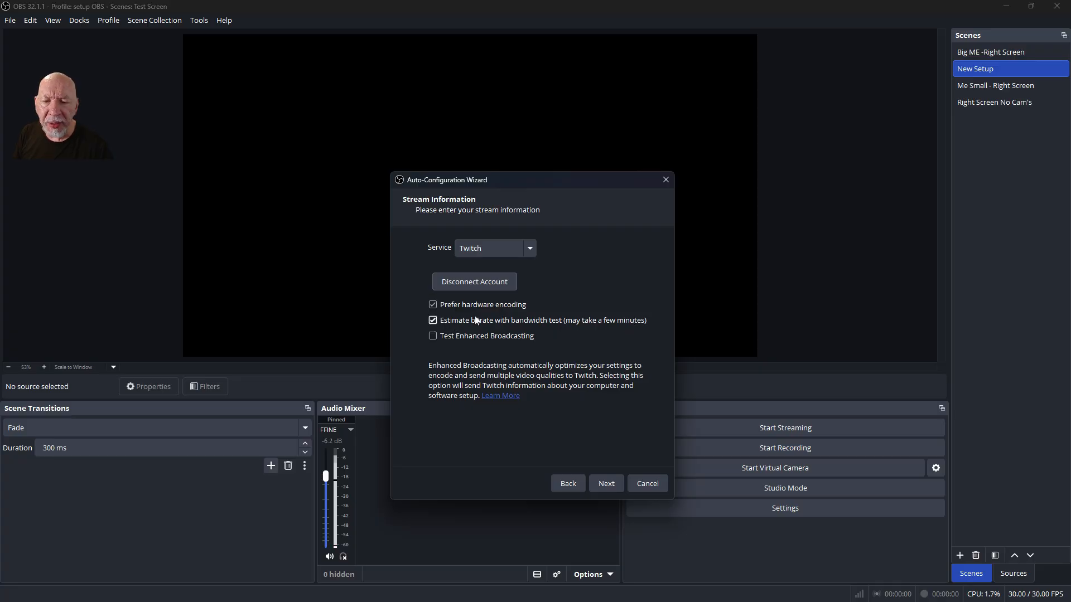
{"action": "left_click", "coordinate": [607, 484]}
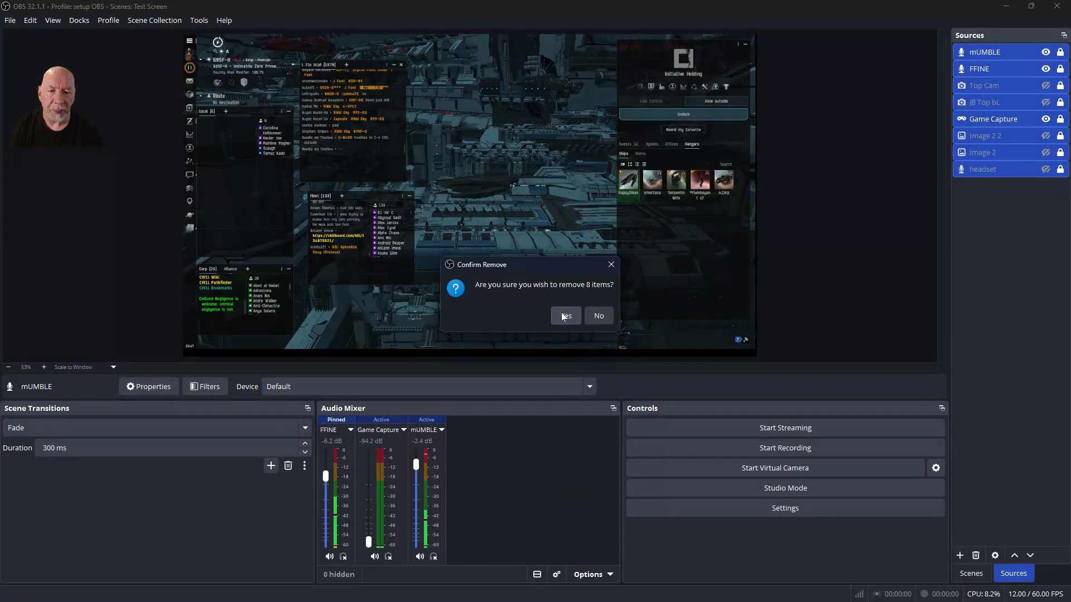
Confirm removal of all the selected sources and add a new scene named "Startup Scene"
{"action": "left_click", "coordinate": [564, 316]}
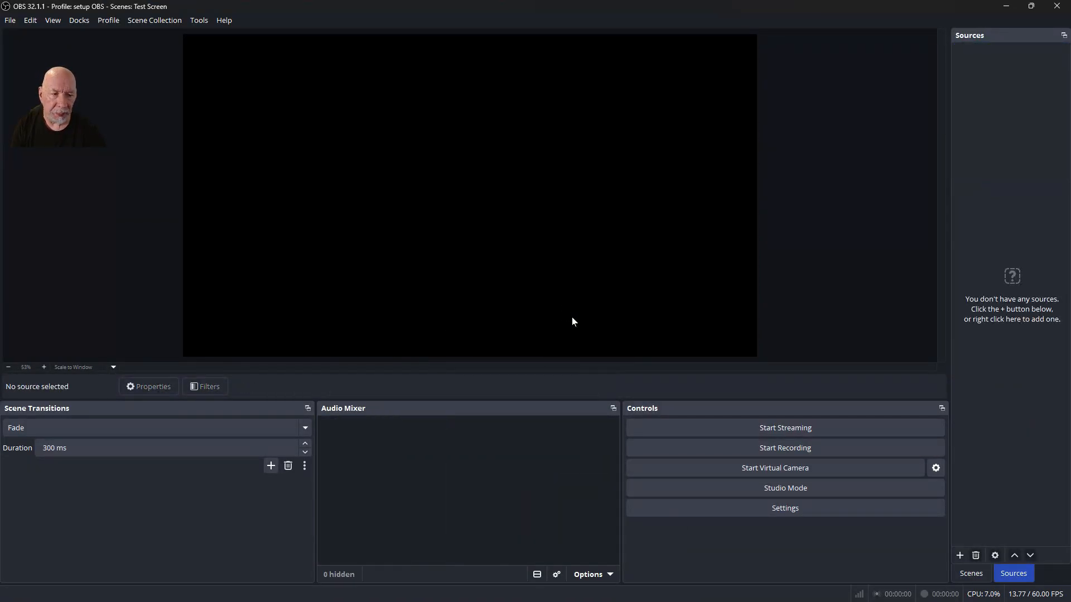
{"action": "left_click", "coordinate": [969, 574]}
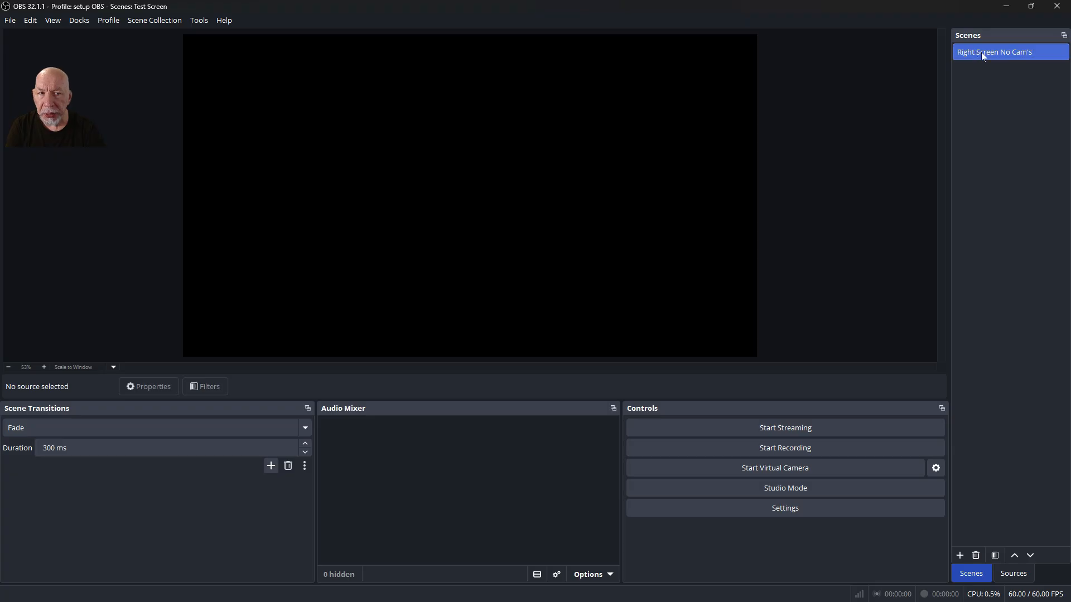
{"action": "left_click", "coordinate": [959, 555]}
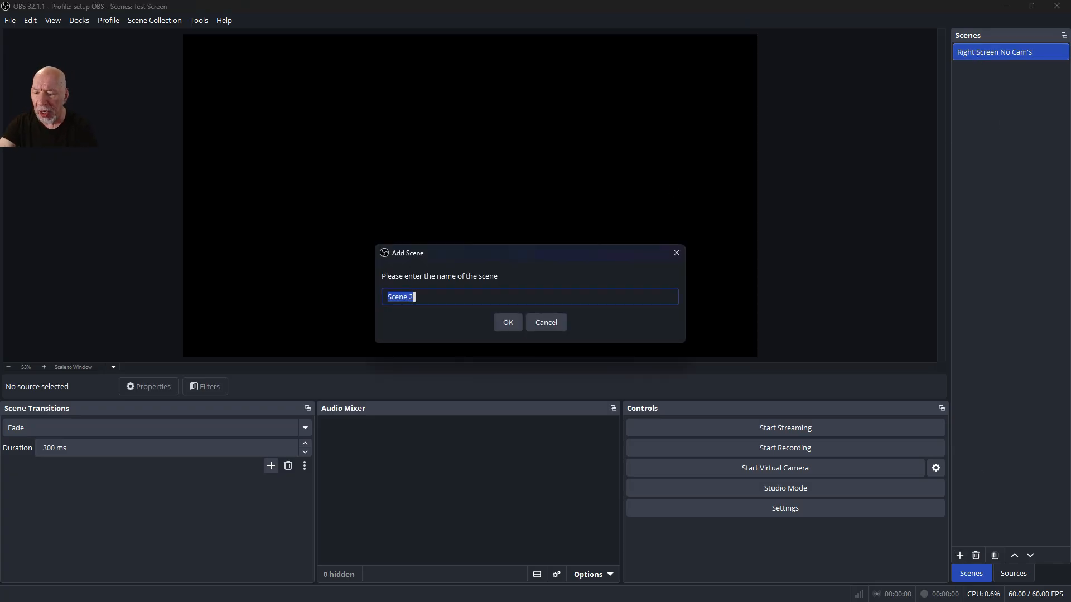
{"action": "type", "text": "Startup"}
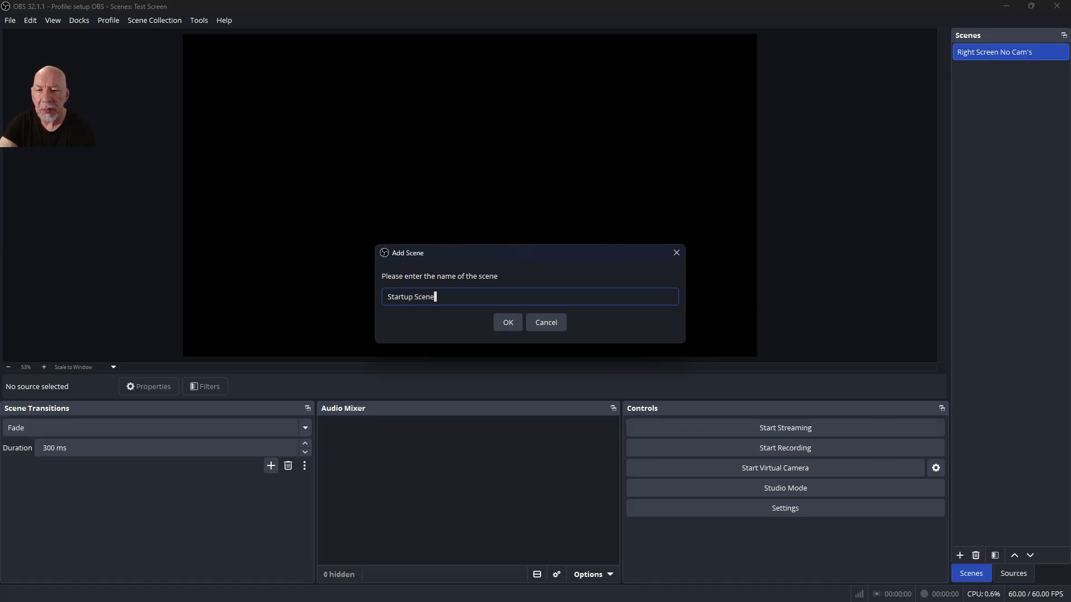
{"action": "left_click", "coordinate": [506, 325]}
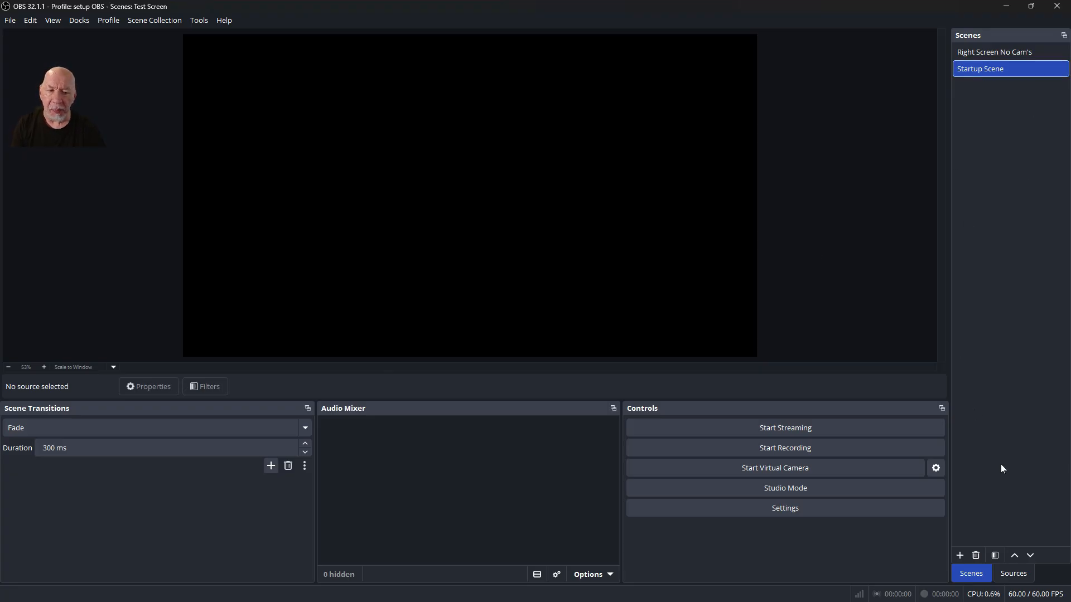
Add a Video Capture Device source named "Evil's Camera" to the Startup Scene
{"action": "left_click", "coordinate": [1013, 574]}
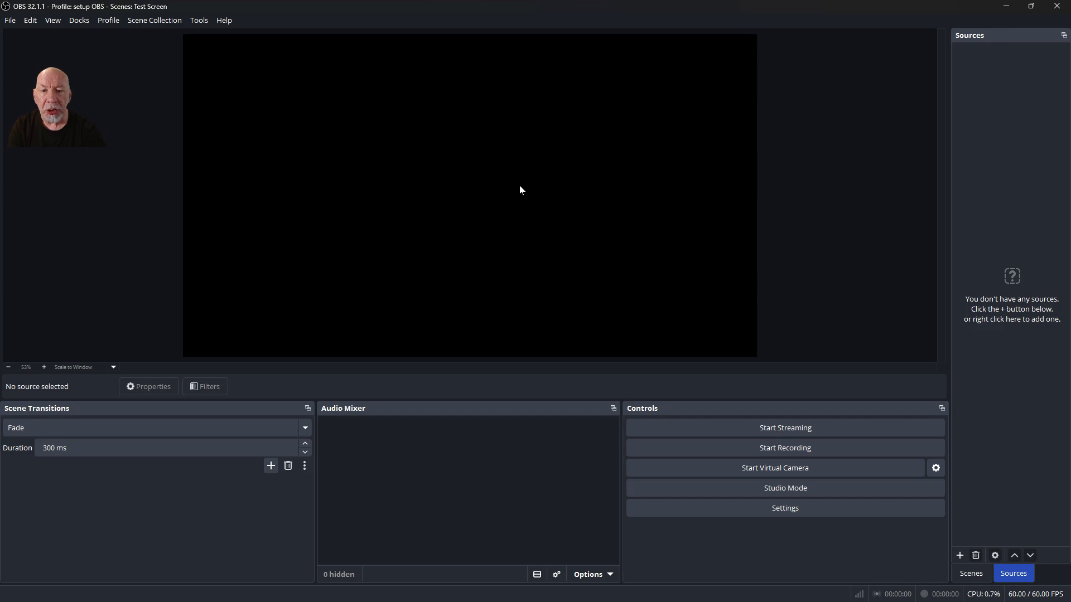
{"action": "left_click", "coordinate": [960, 556]}
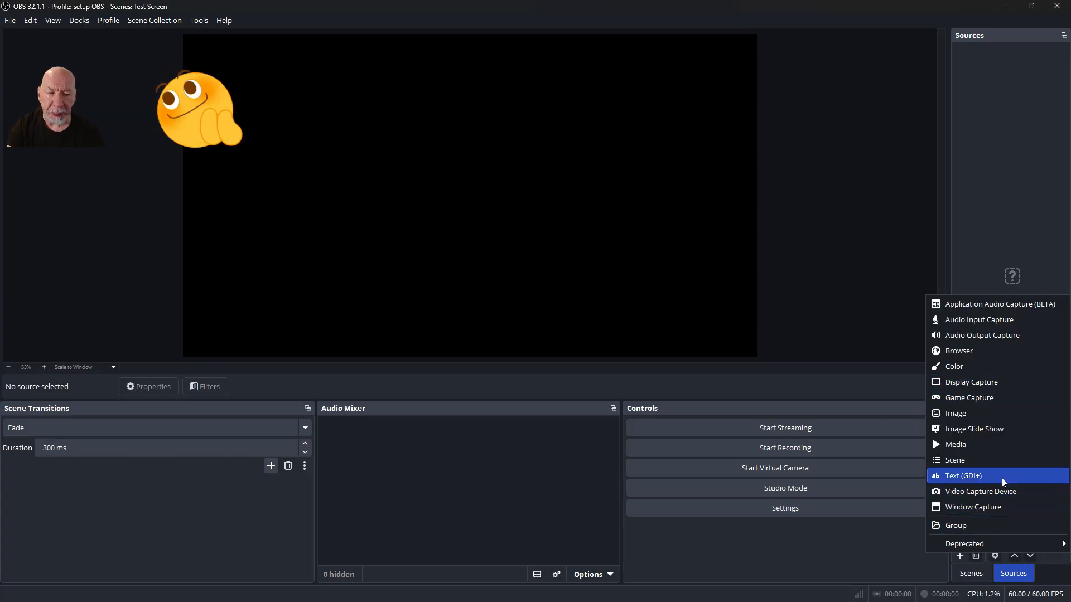
{"action": "left_click", "coordinate": [965, 492]}
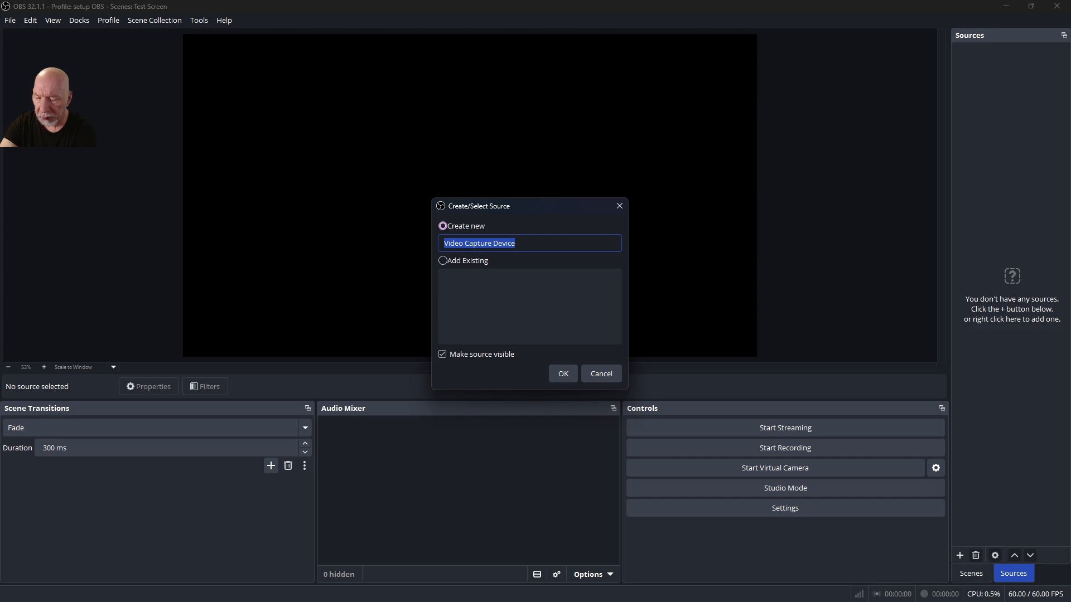
{"action": "type", "text": "Evil's"}
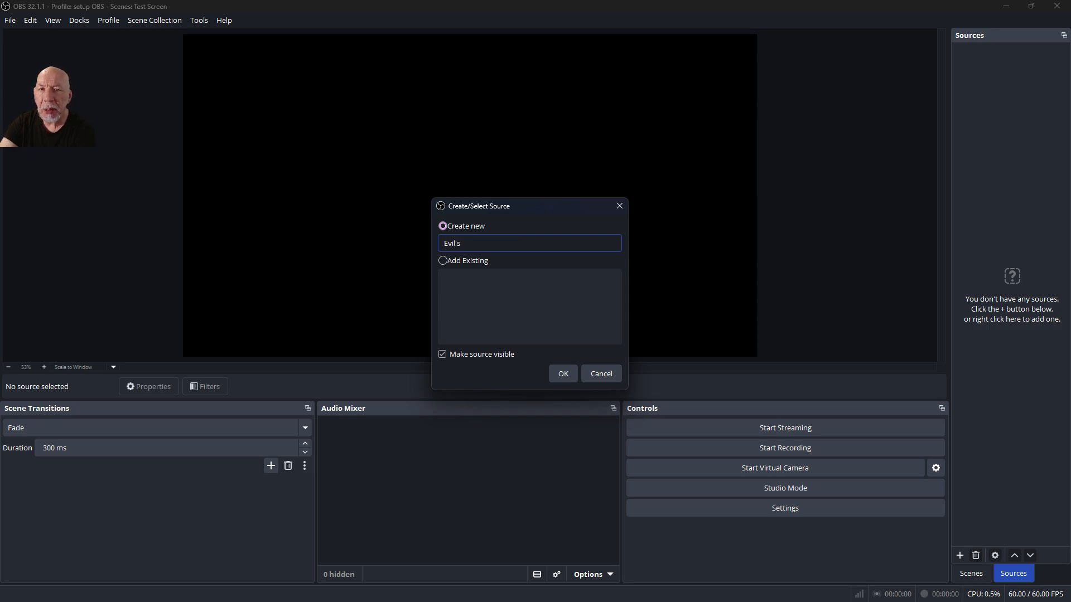
{"action": "type", "text": " C"}
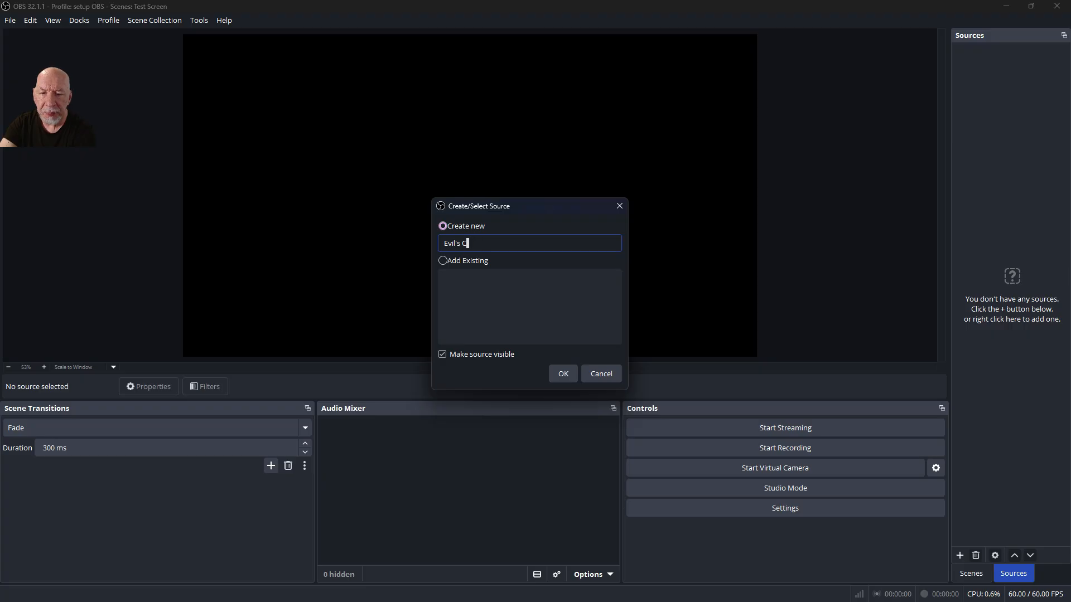
{"action": "type", "text": "amera"}
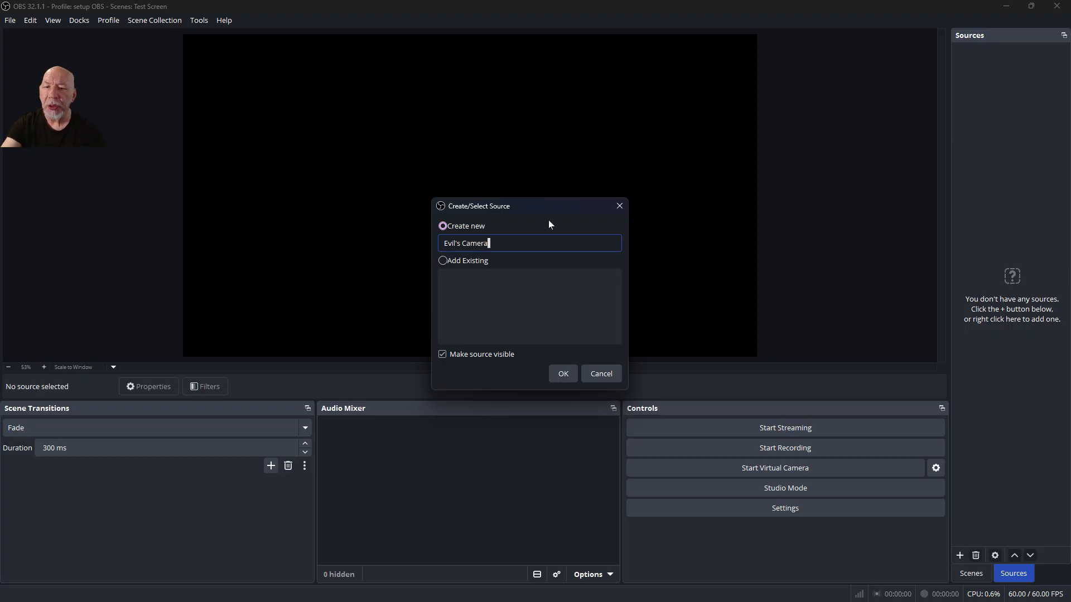
{"action": "left_click", "coordinate": [564, 373]}
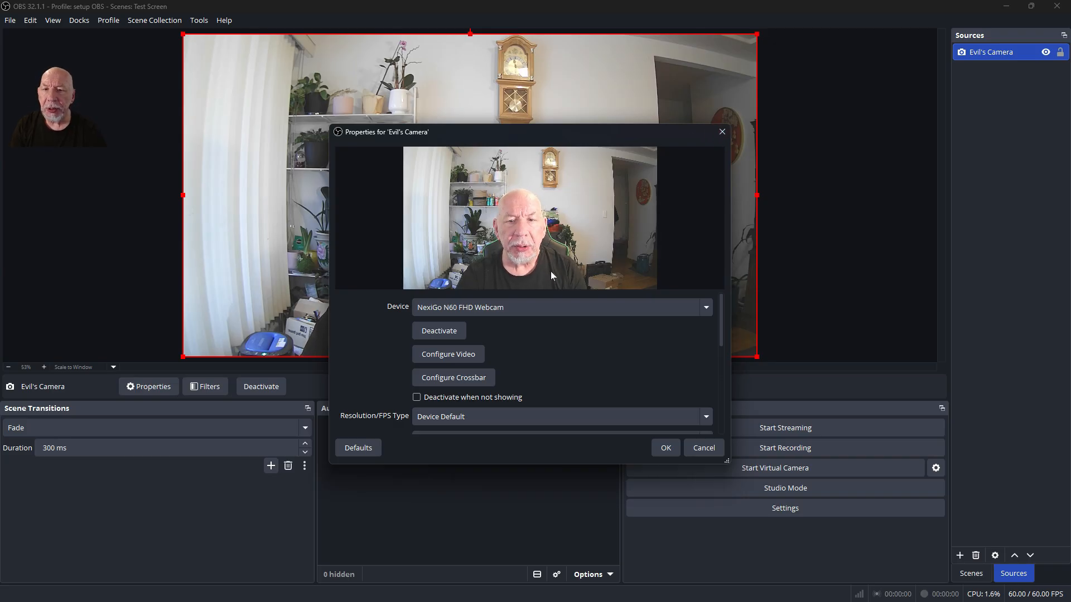
Select the second NexiGo N60 FHD Webcam entry as the camera source's device and accept the properties
{"action": "left_click", "coordinate": [489, 307]}
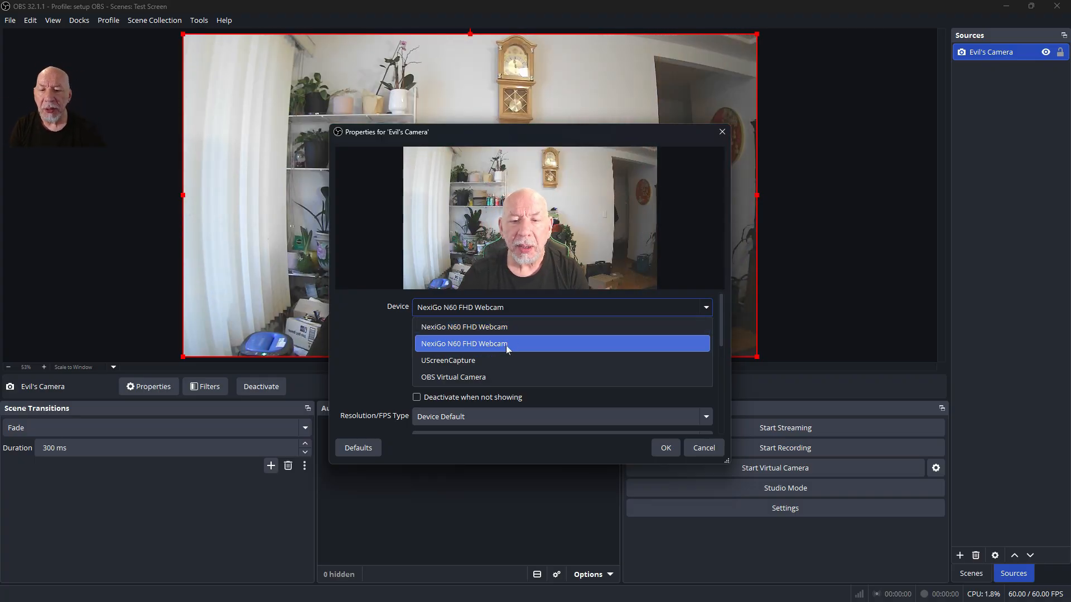
{"action": "left_click", "coordinate": [494, 346]}
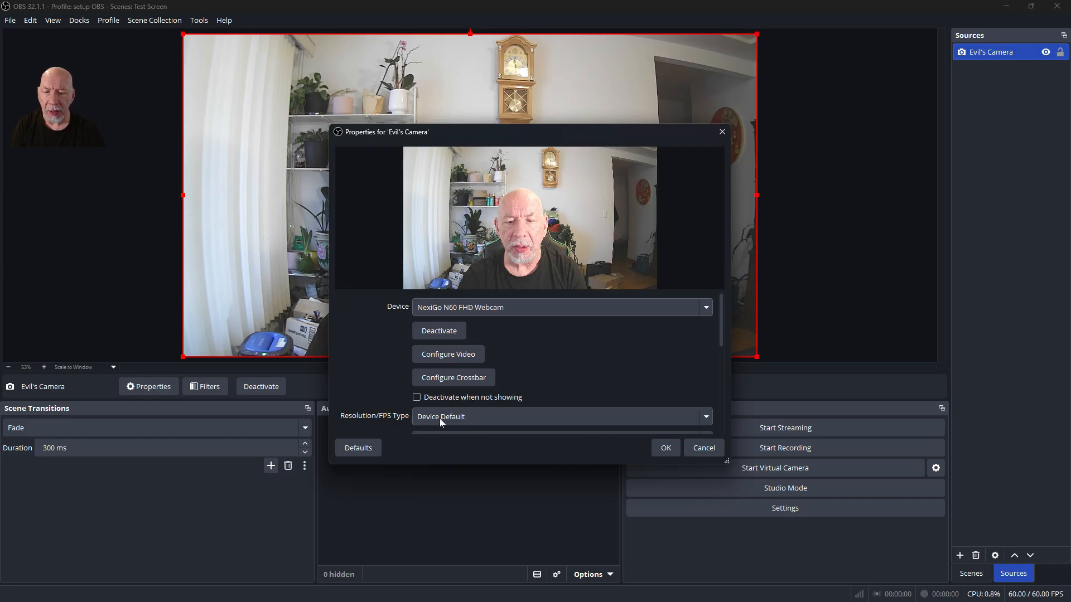
{"action": "left_click", "coordinate": [664, 449]}
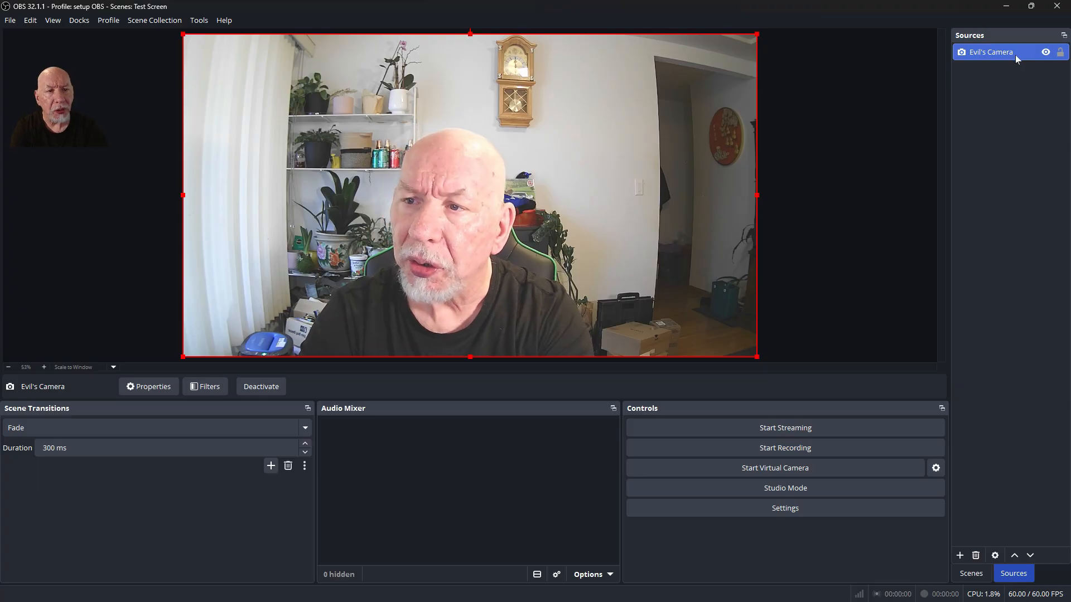
Hide the Evil's Camera source, show it again, and try out its lock toggle
{"action": "left_click", "coordinate": [1045, 53]}
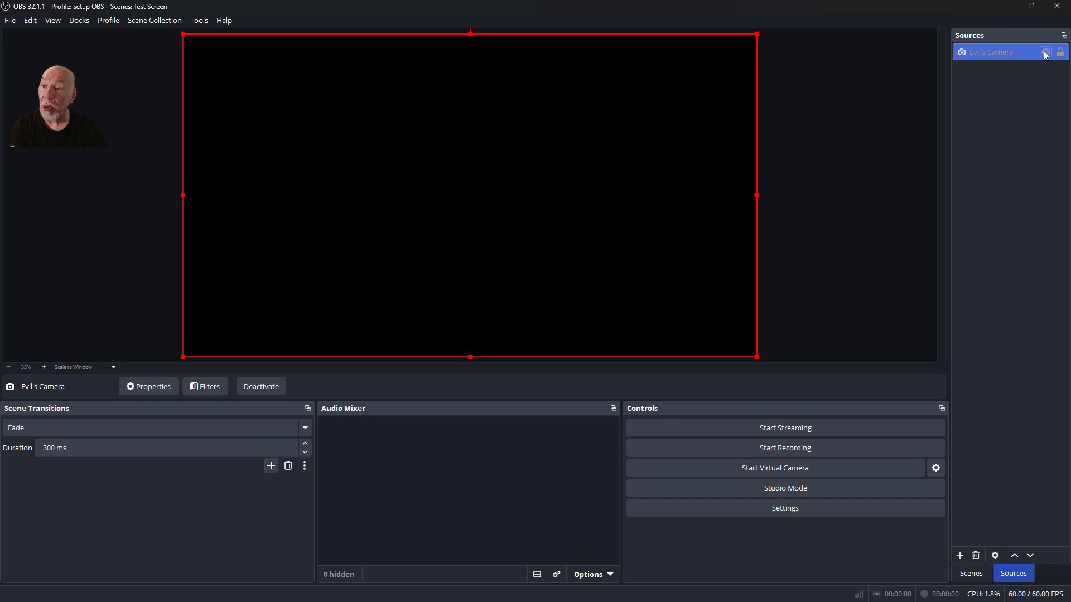
{"action": "left_click", "coordinate": [1045, 53]}
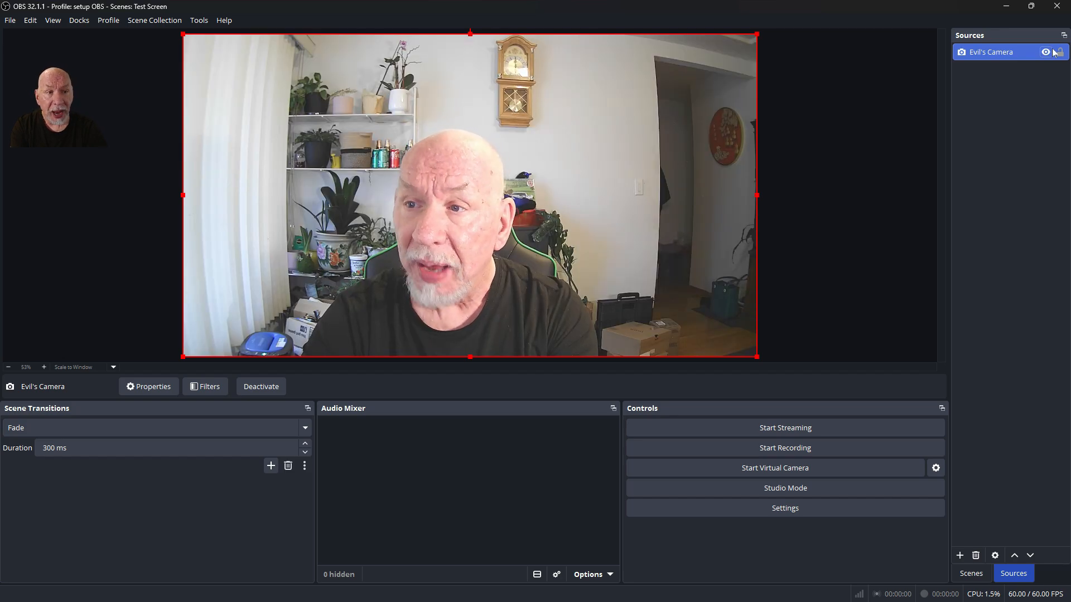
{"action": "left_click", "coordinate": [1059, 52]}
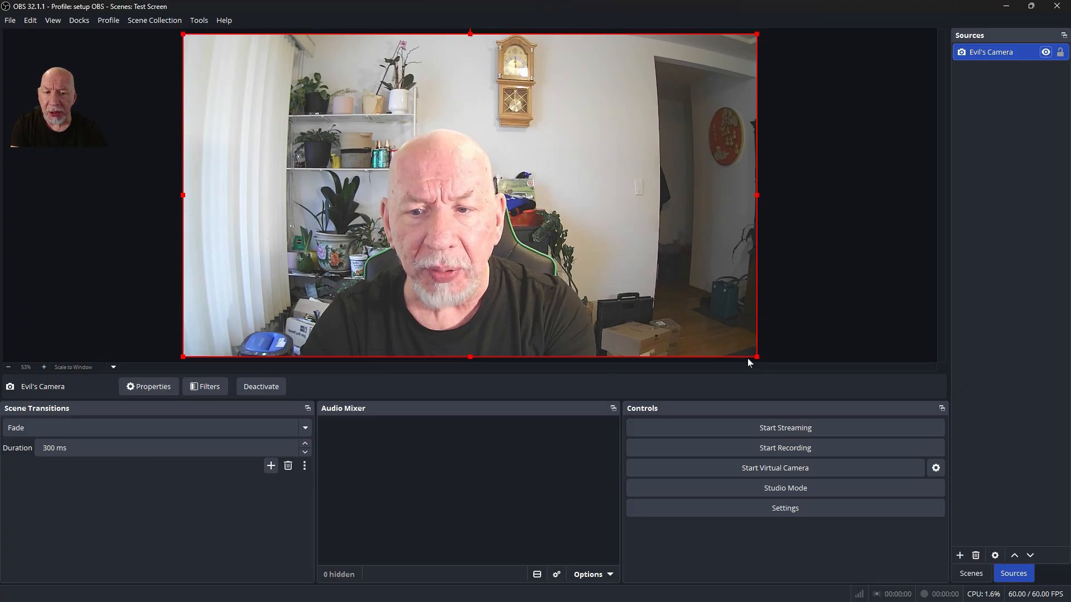
Try shrinking and repositioning the camera image in the canvas, and enlarge it back to full canvas size
{"action": "left_click_drag", "start_coordinate": [755, 357], "coordinate": [269, 170]}
{"action": "left_click_drag", "start_coordinate": [253, 78], "coordinate": [285, 64]}
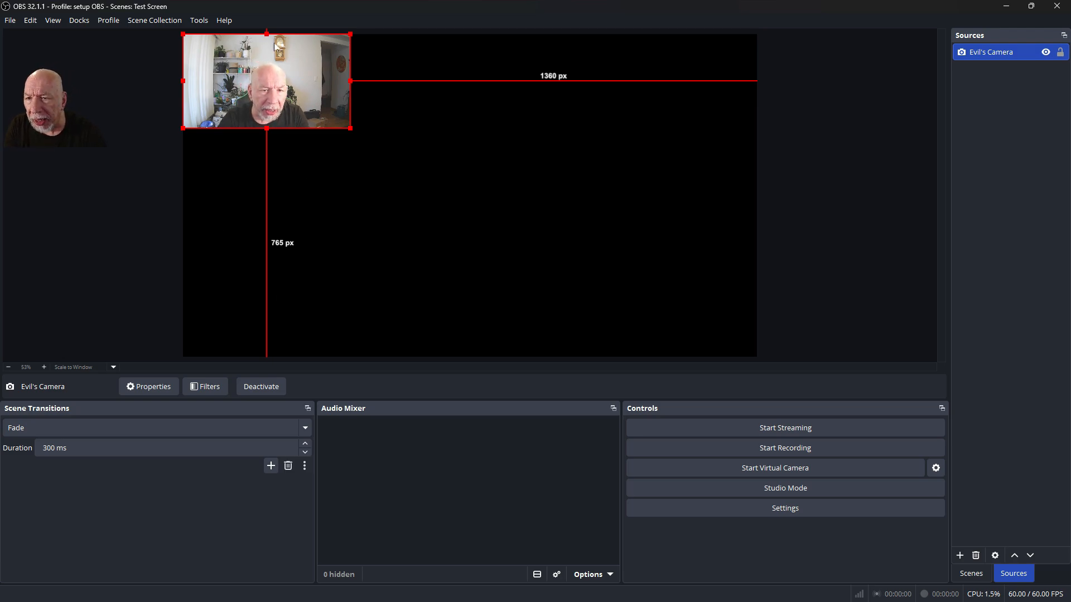
{"action": "left_click_drag", "start_coordinate": [349, 129], "coordinate": [725, 361]}
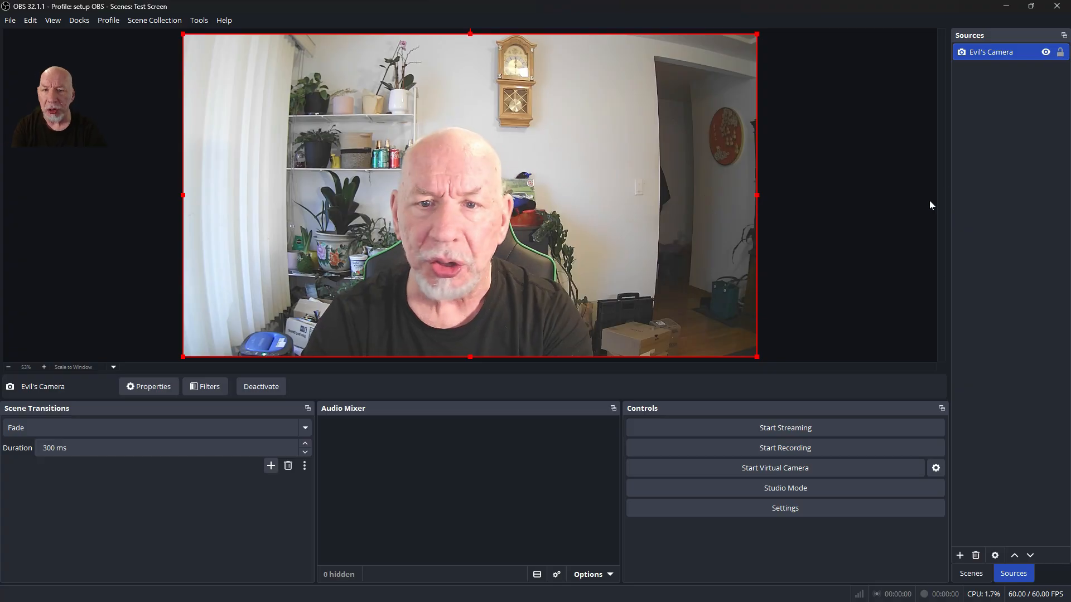
Shrink the camera image into the canvas's upper-left corner, leaving about 1390 px to its right and 782 px below
{"action": "left_click_drag", "start_coordinate": [756, 356], "coordinate": [339, 127]}
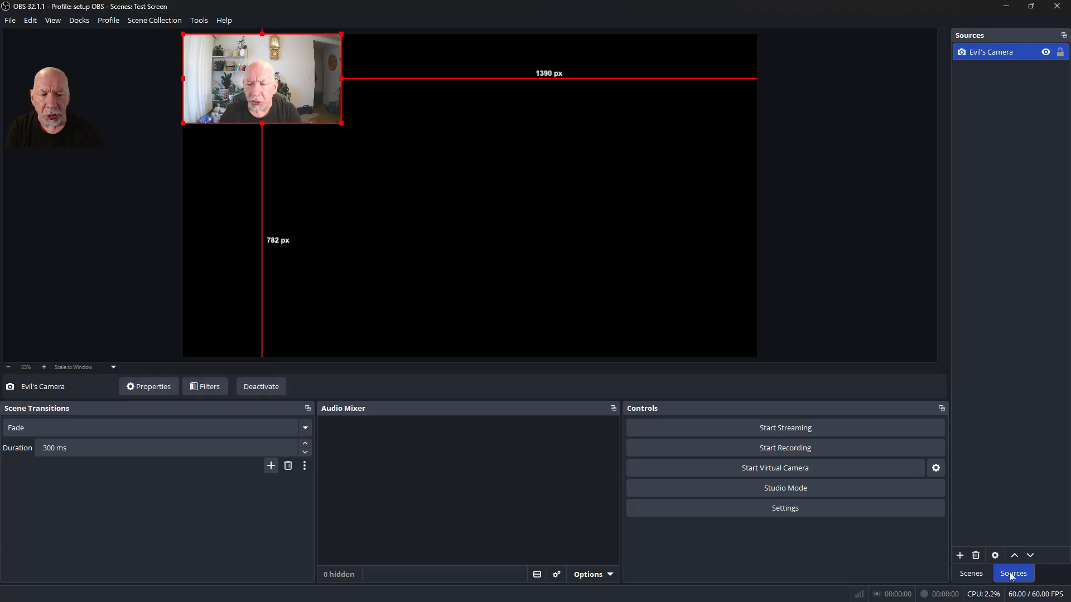
Add a new Audio Input Capture source named "Nexigo Audio" to the scene
{"action": "left_click", "coordinate": [960, 555]}
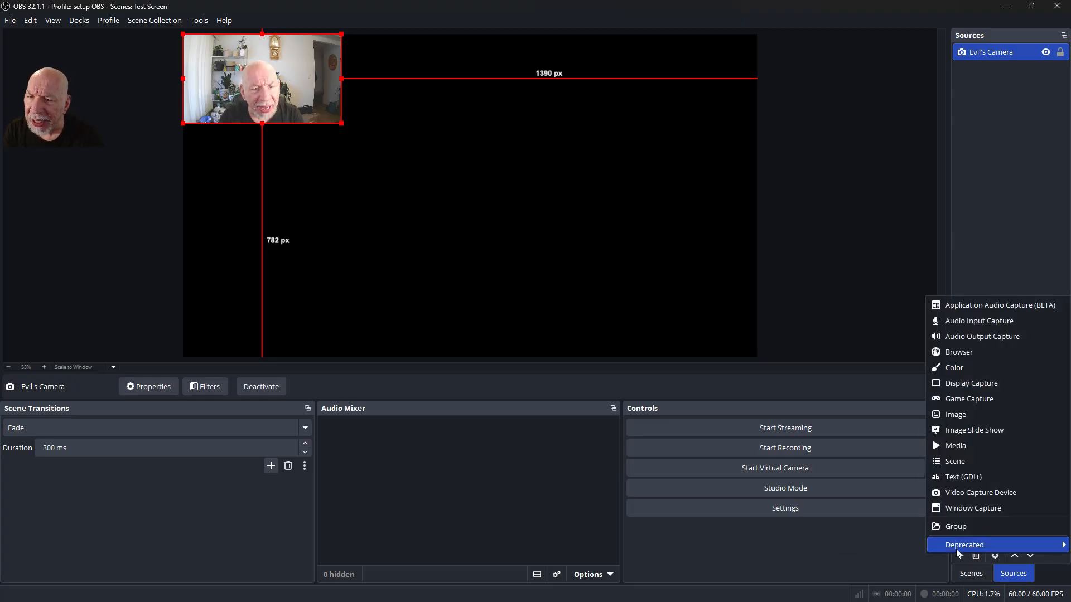
{"action": "mouse_move", "coordinate": [957, 552]}
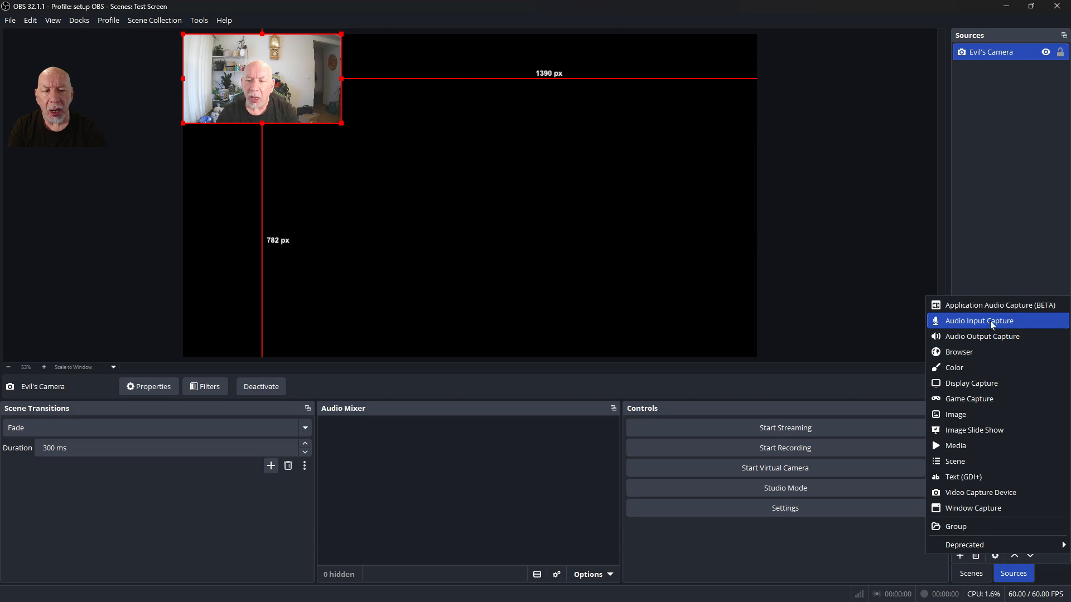
{"action": "left_click", "coordinate": [1015, 322]}
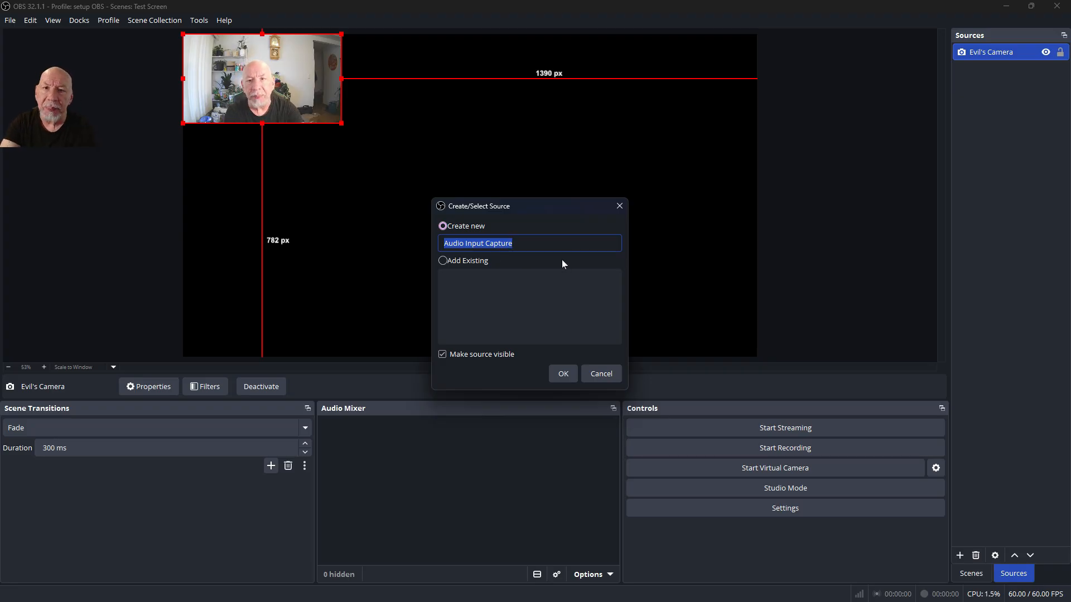
{"action": "type", "text": "Next"}
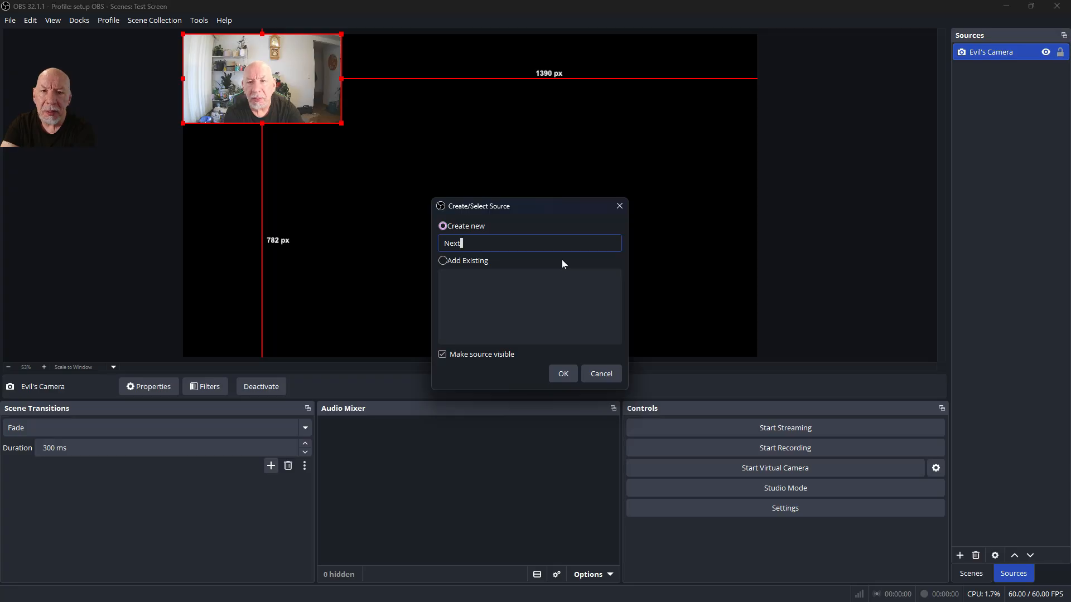
{"action": "key", "text": "BackSpace"}
{"action": "type", "text": "igo "}
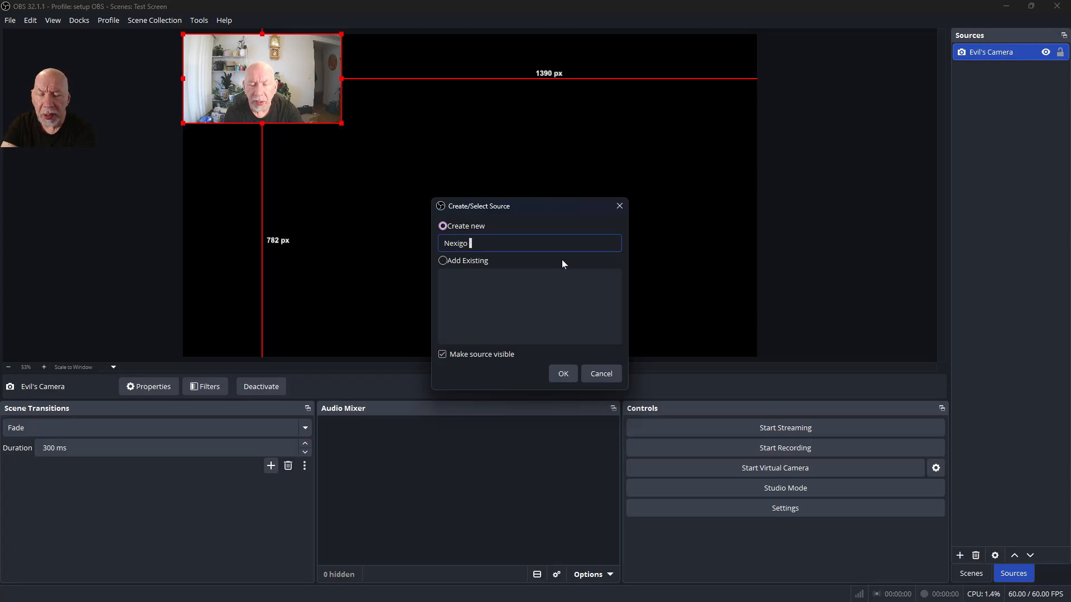
{"action": "type", "text": "Audio"}
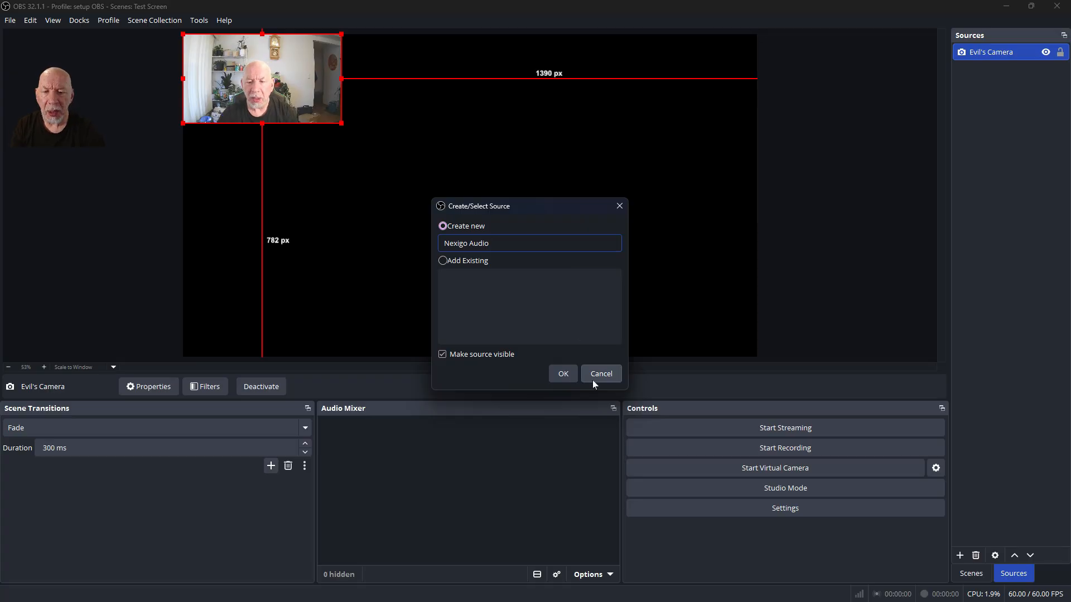
{"action": "left_click", "coordinate": [564, 374]}
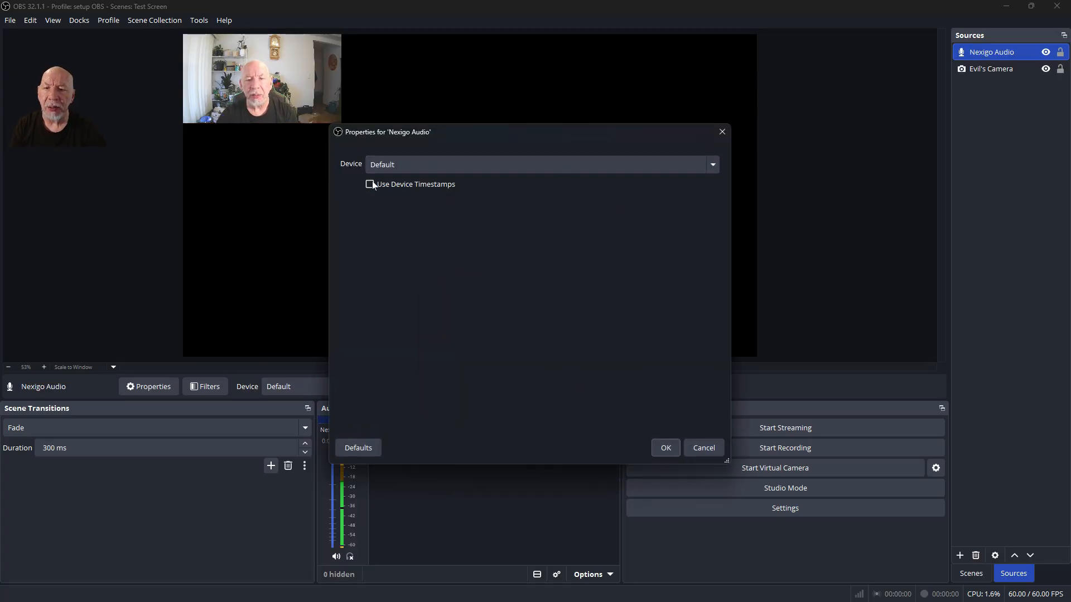
Set the Nexigo Audio source's device to Microphone (NexiGo N60 FHD Webcam Audio) and accept the properties
{"action": "left_click", "coordinate": [432, 164]}
{"action": "left_click", "coordinate": [430, 161]}
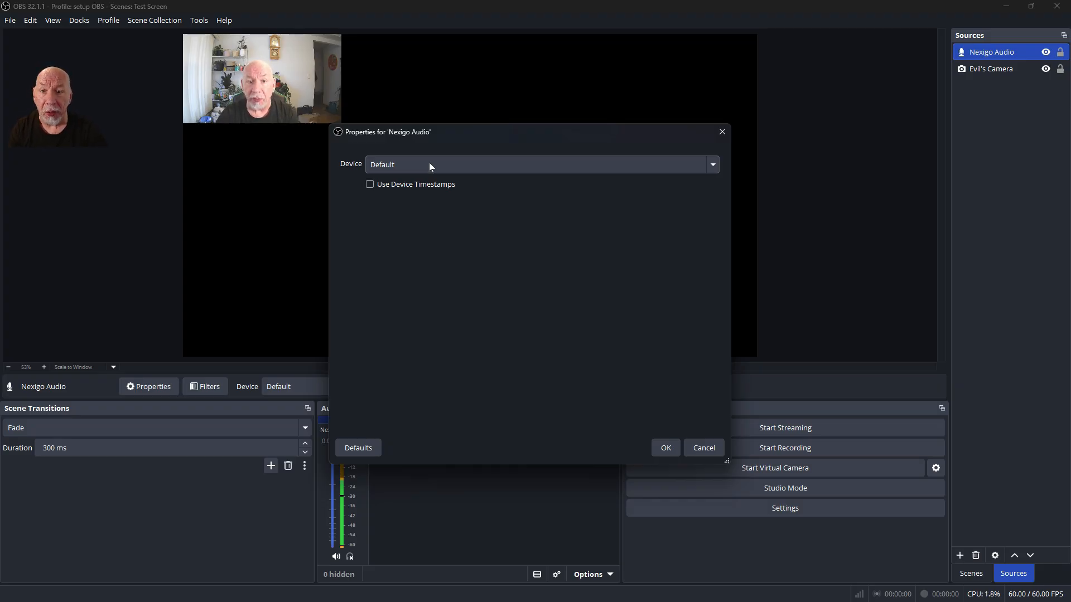
{"action": "left_click", "coordinate": [460, 163]}
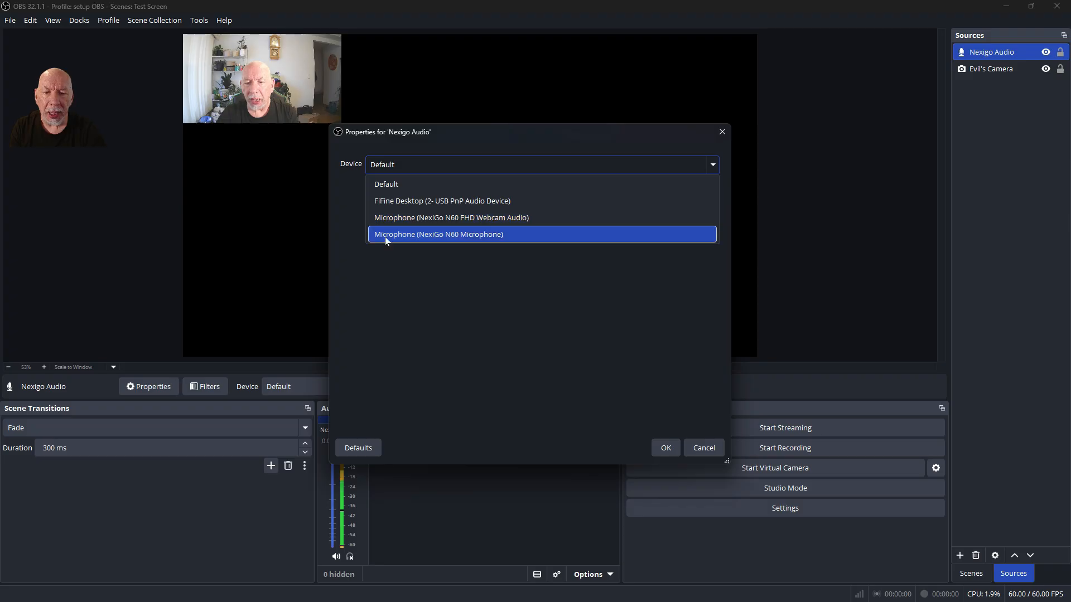
{"action": "left_click", "coordinate": [528, 218]}
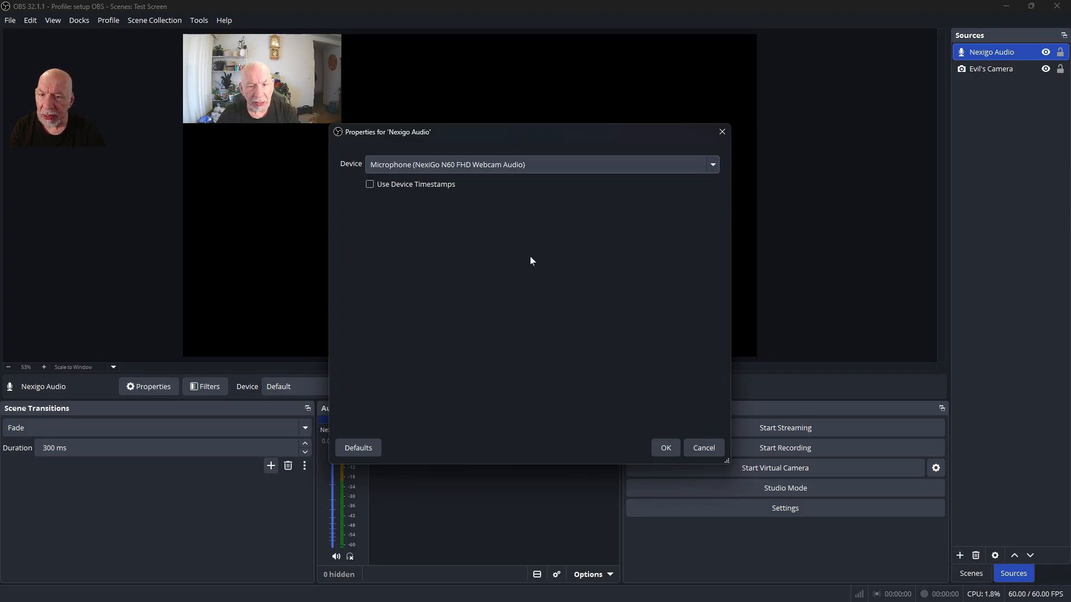
{"action": "left_click", "coordinate": [664, 450]}
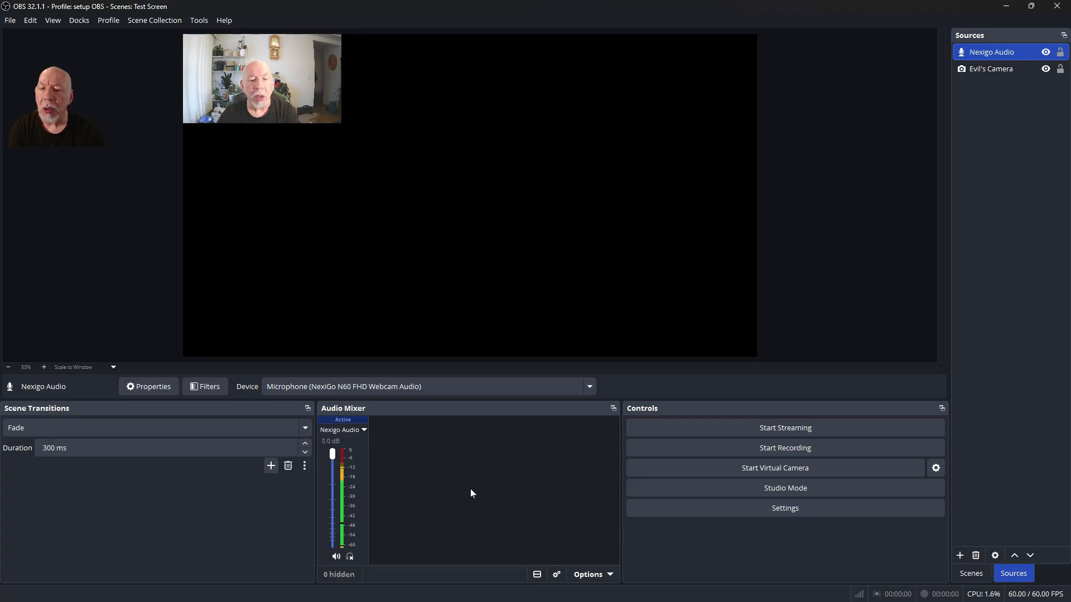
Try out Nexigo Audio's mixer toggles: mute and unmute it, and turn its audio monitoring on and off twice
{"action": "left_click", "coordinate": [334, 557]}
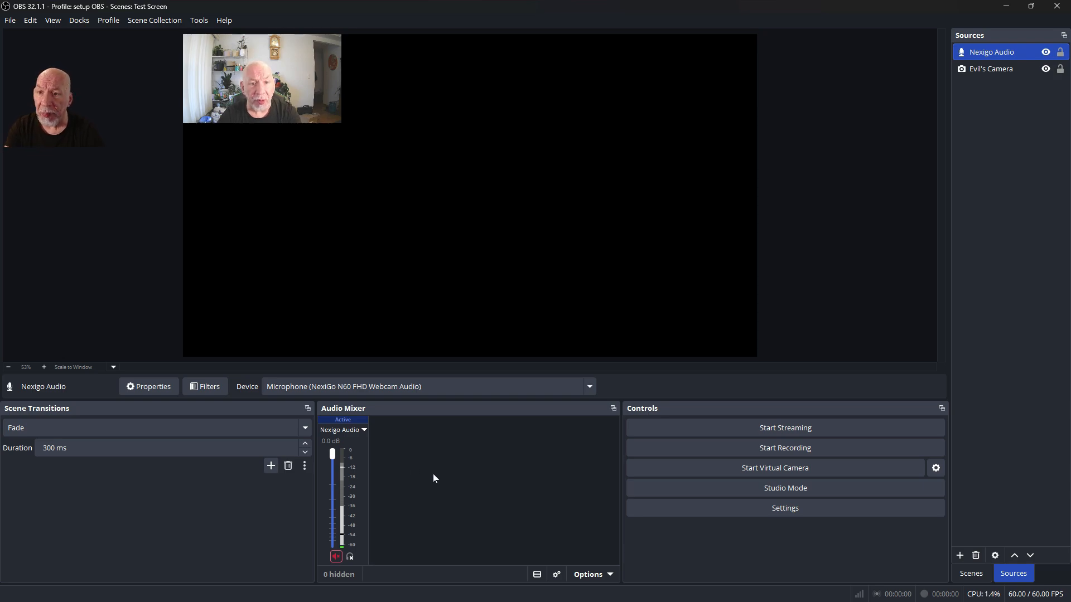
{"action": "left_click", "coordinate": [335, 557]}
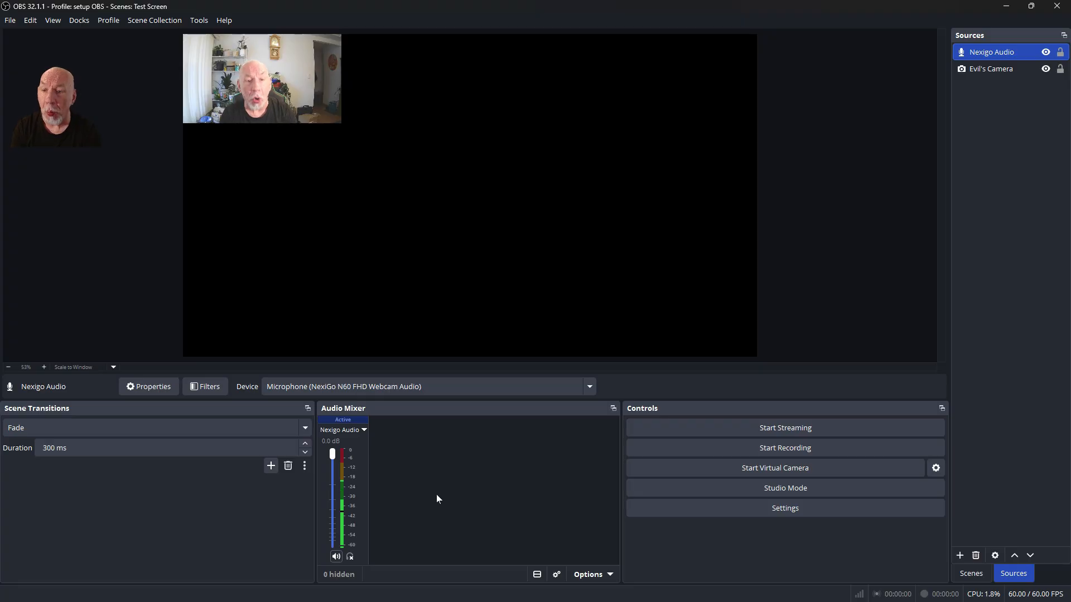
{"action": "left_click", "coordinate": [349, 556]}
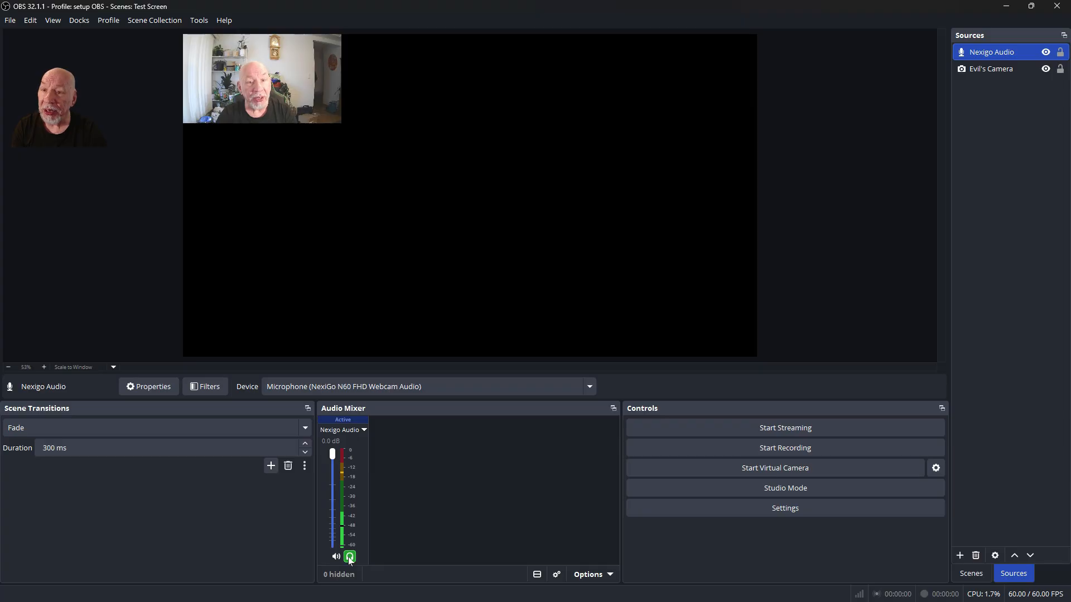
{"action": "left_click", "coordinate": [349, 557]}
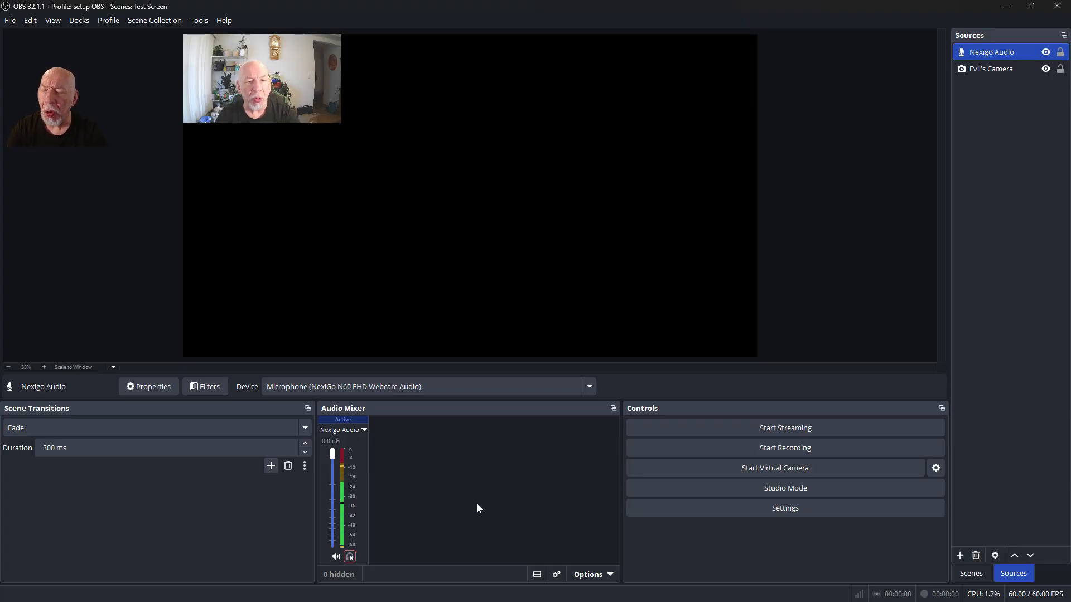
{"action": "left_click", "coordinate": [350, 556]}
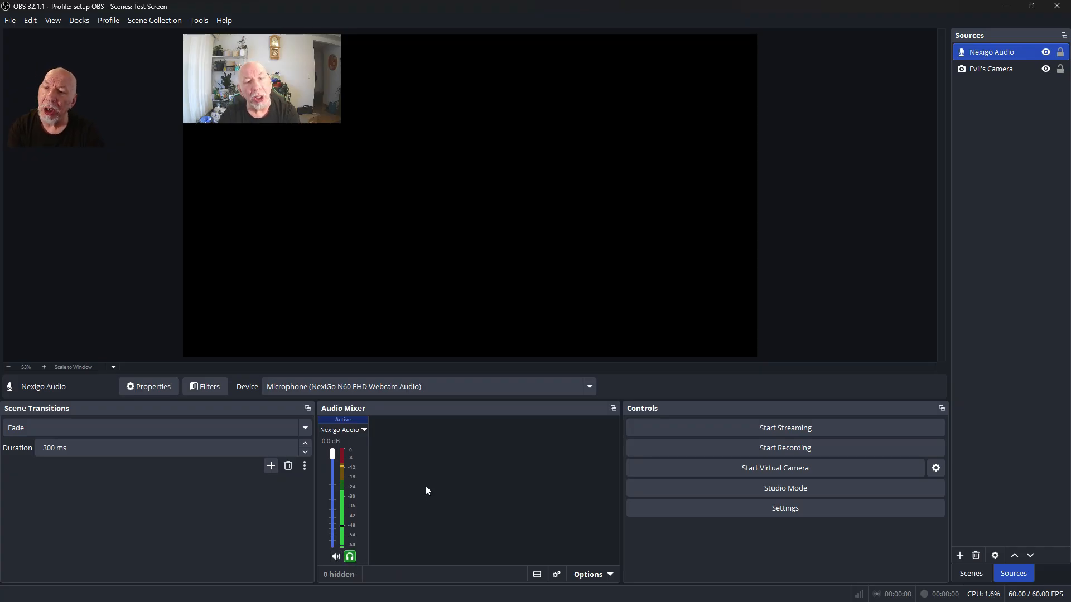
{"action": "left_click", "coordinate": [350, 557]}
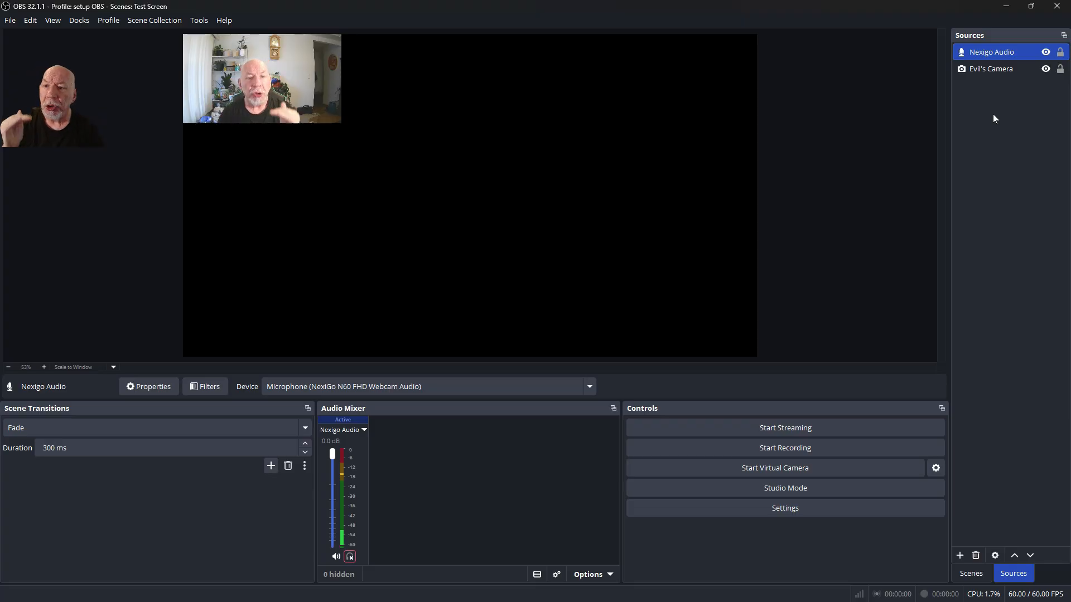
Lock the Nexigo Audio source and move it below Evil's Camera in the source order
{"action": "left_click", "coordinate": [1060, 52]}
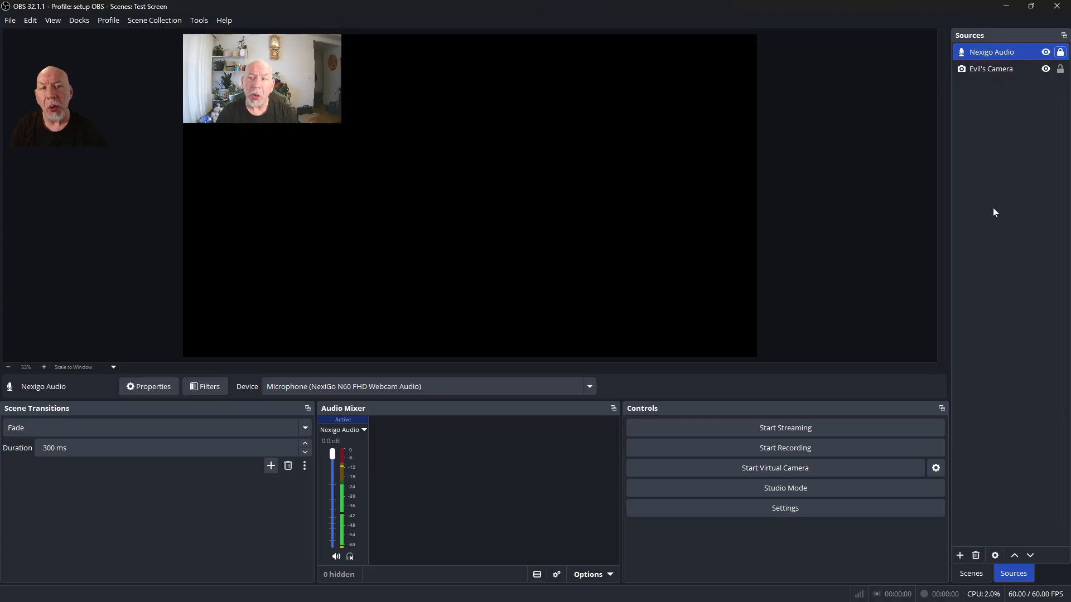
{"action": "left_click_drag", "start_coordinate": [982, 55], "coordinate": [985, 107]}
Lock Evil's Camera, unlock it to try moving its image in the canvas, and lock it again
{"action": "left_click", "coordinate": [989, 51]}
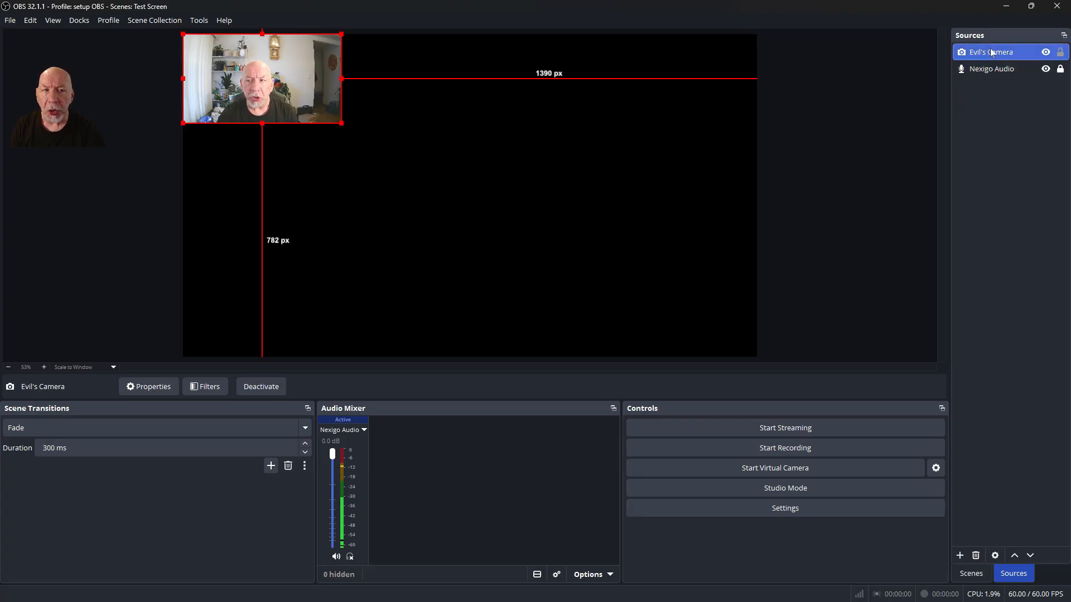
{"action": "left_click", "coordinate": [1060, 51]}
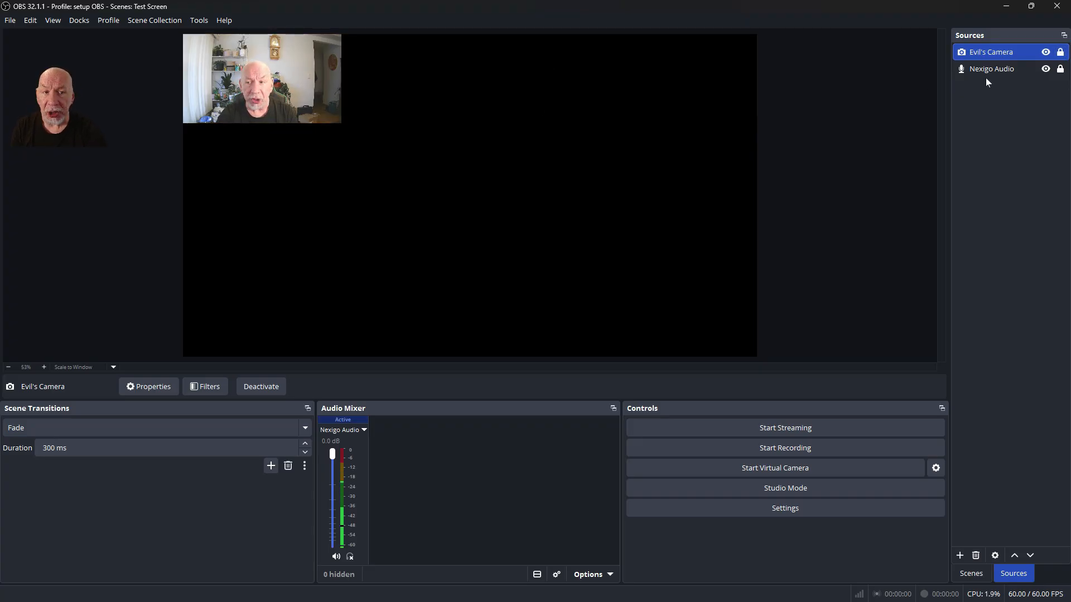
{"action": "left_click", "coordinate": [1060, 52]}
{"action": "mouse_move", "coordinate": [268, 50]}
{"action": "left_mouse_down"}
{"action": "mouse_move", "coordinate": [448, 107]}
{"action": "mouse_move", "coordinate": [683, 243]}
{"action": "mouse_move", "coordinate": [269, 76]}
{"action": "mouse_move", "coordinate": [273, 53]}
{"action": "left_mouse_up"}
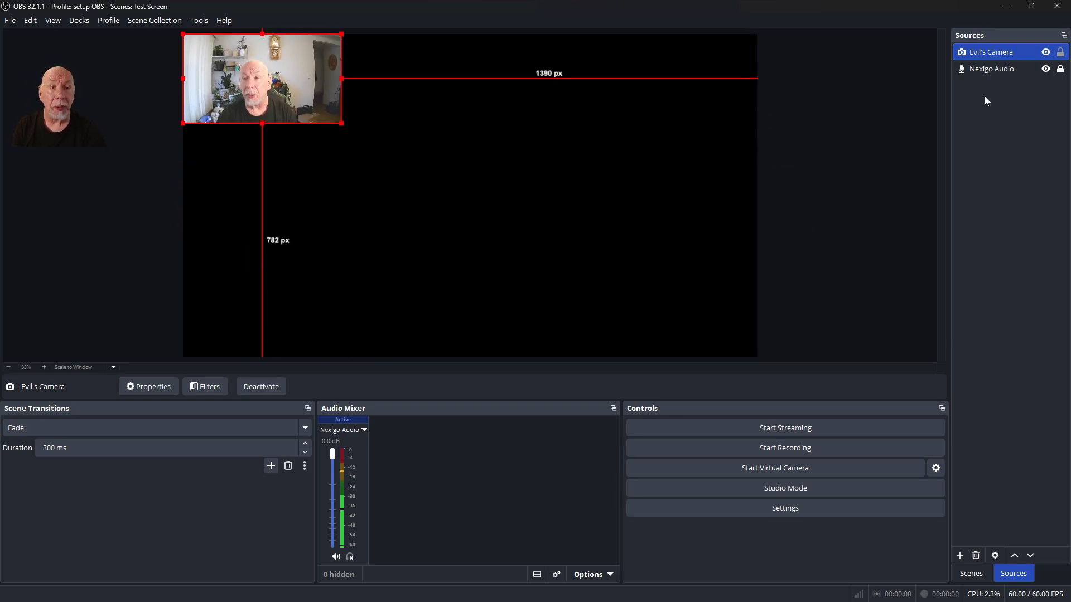
{"action": "left_click", "coordinate": [1060, 52]}
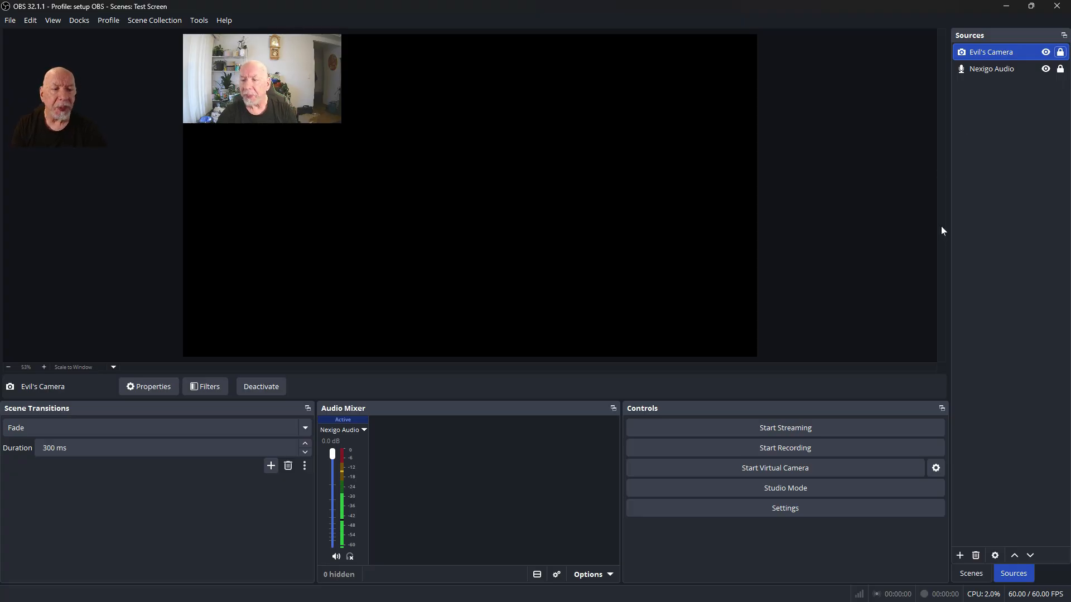
Add a new Game Capture source named "Eve Doomer" to the scene
{"action": "left_click", "coordinate": [959, 555]}
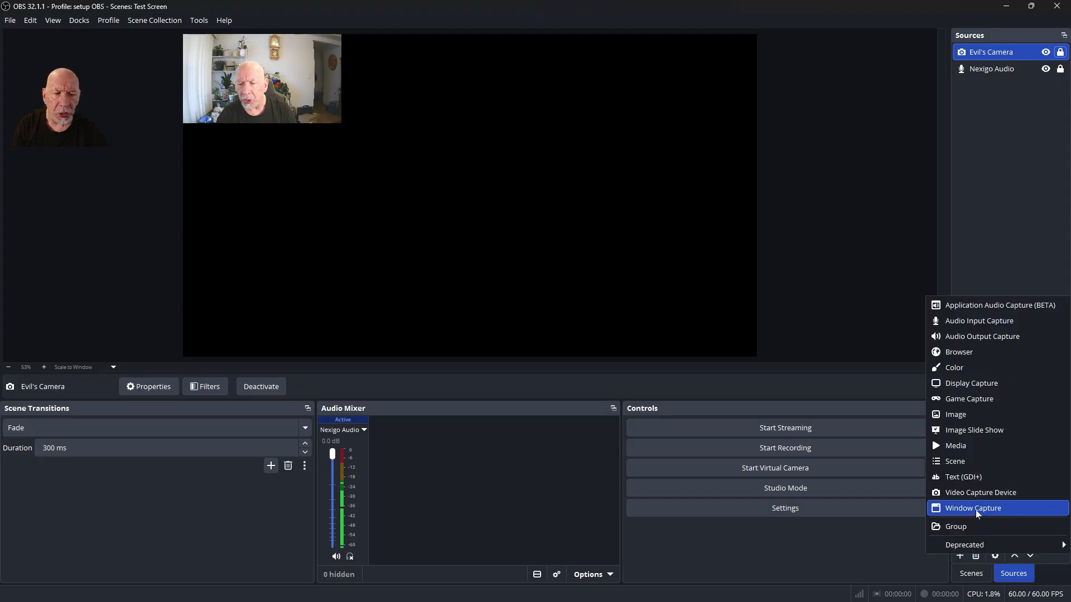
{"action": "left_click", "coordinate": [976, 399]}
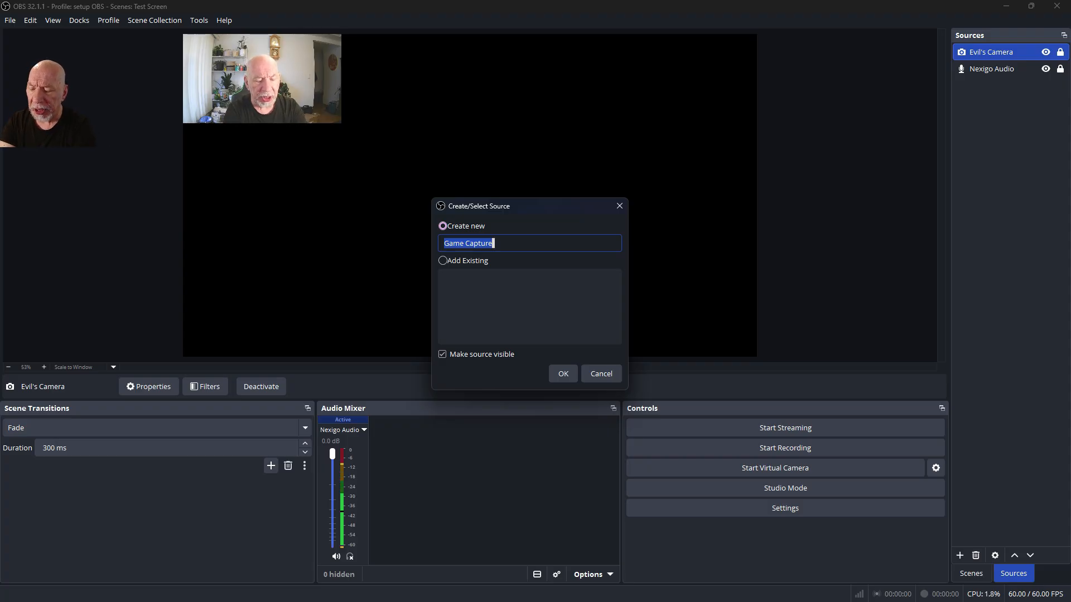
{"action": "type", "text": "Eve"}
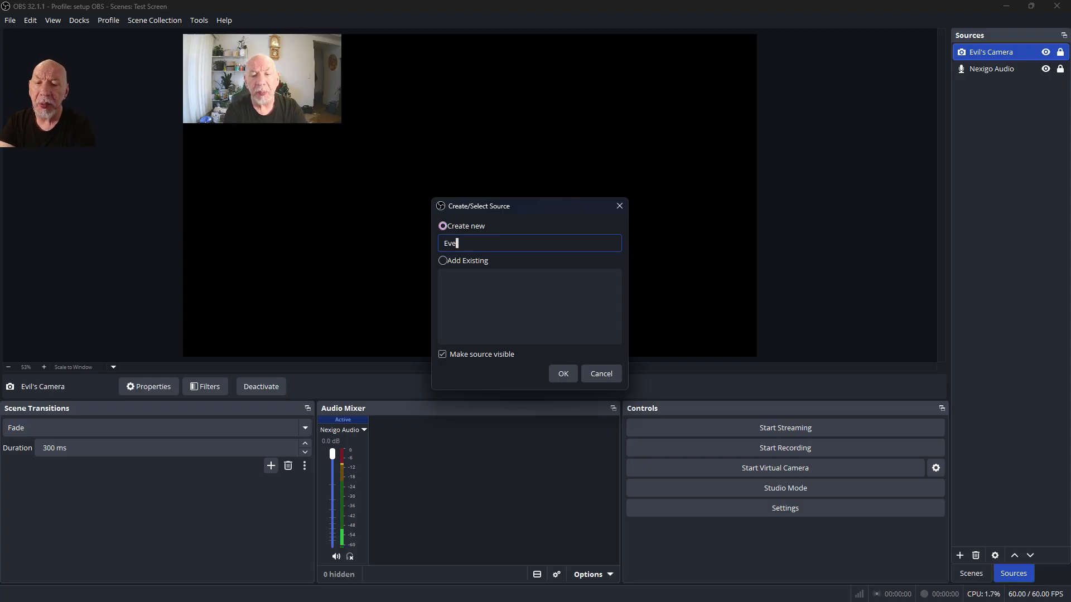
{"action": "type", "text": " Doomer"}
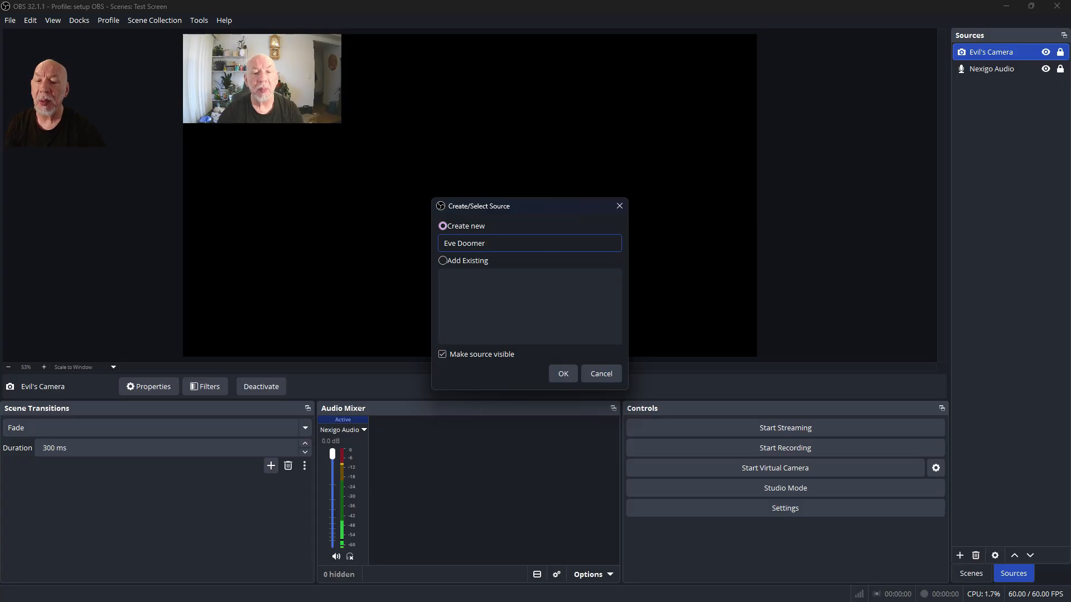
{"action": "left_click", "coordinate": [562, 374]}
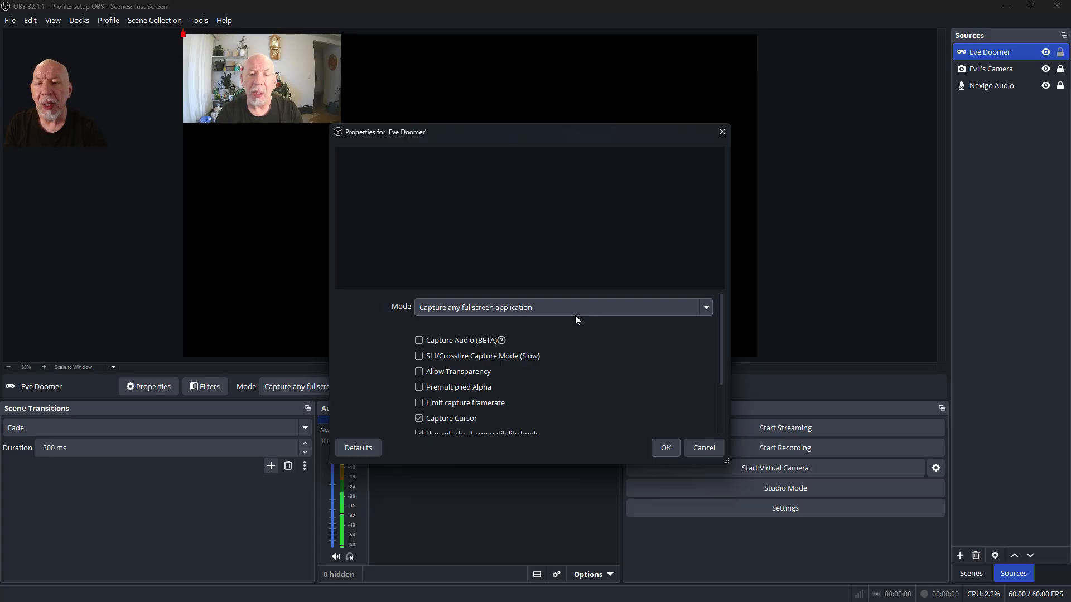
Set the Eve Doomer source to Capture specific window and choose the [exefile.exe]: EVE - EvilDoomer window
{"action": "left_click", "coordinate": [702, 307]}
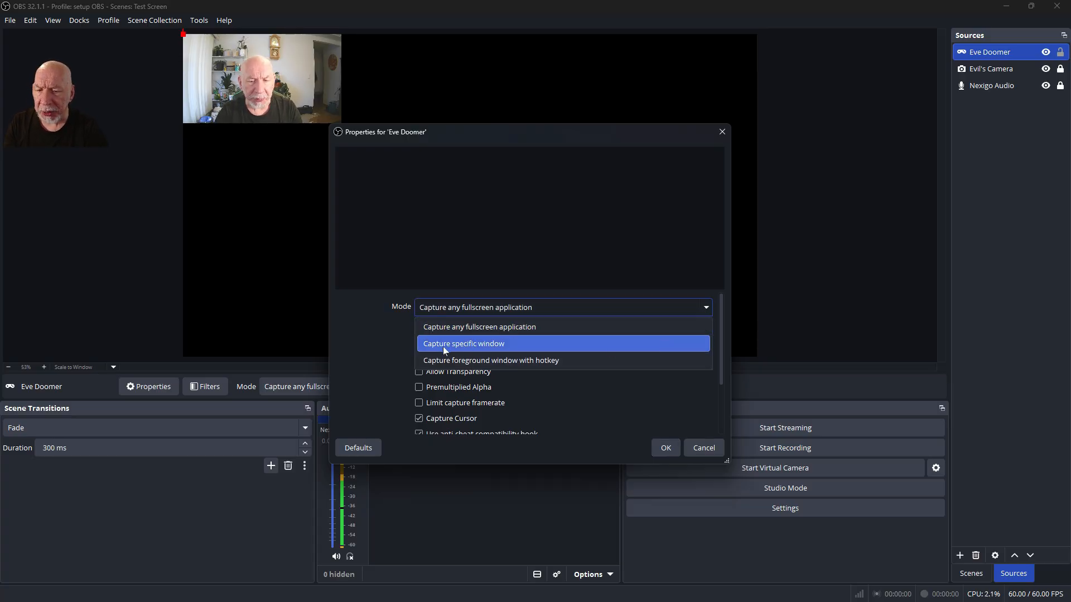
{"action": "left_click", "coordinate": [505, 344]}
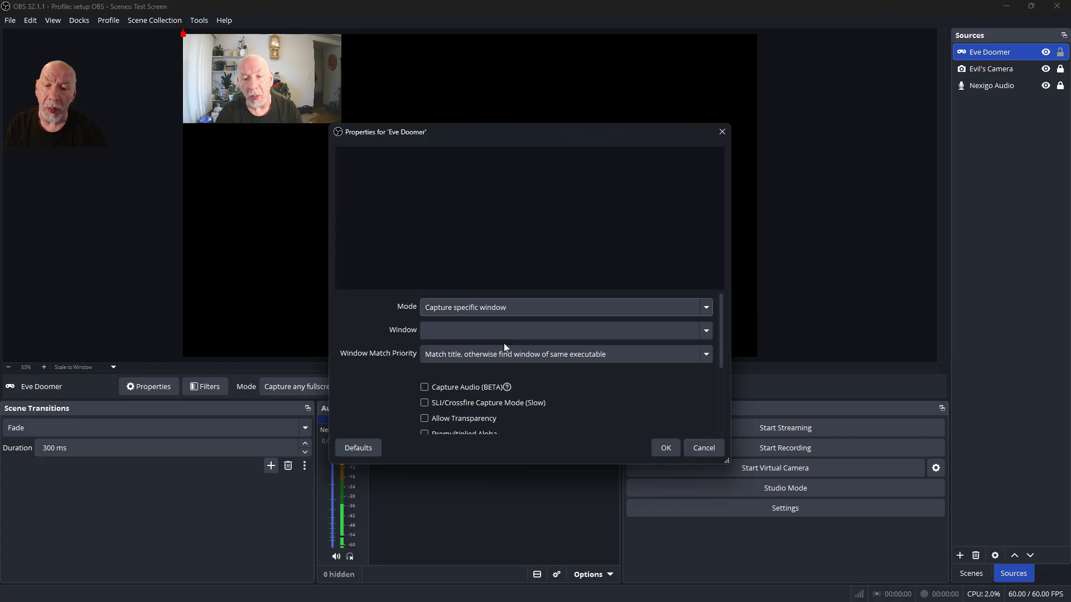
{"action": "left_click", "coordinate": [708, 329]}
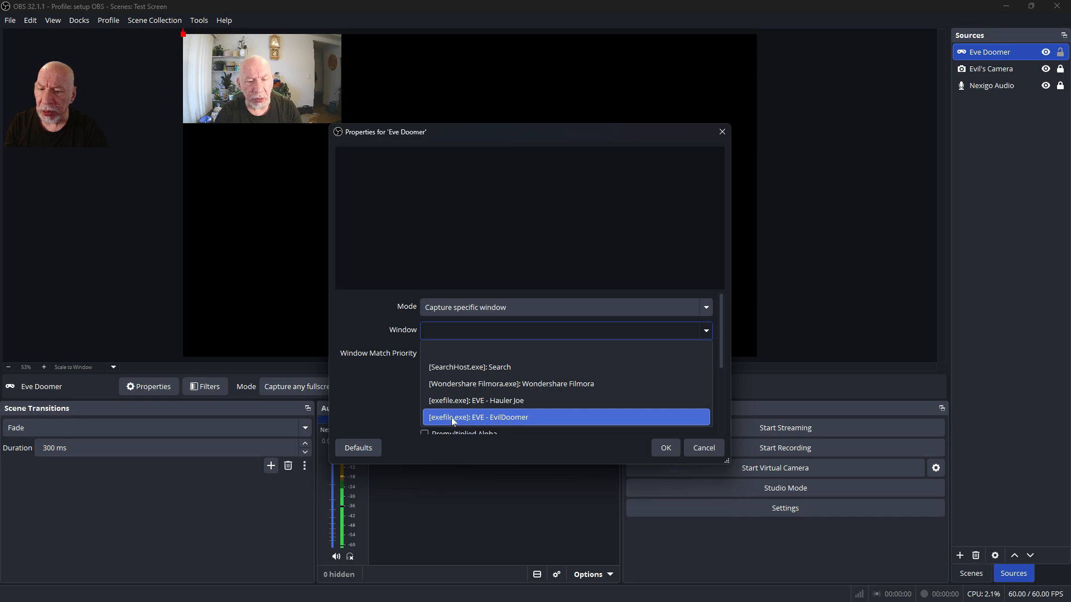
{"action": "left_click", "coordinate": [498, 418]}
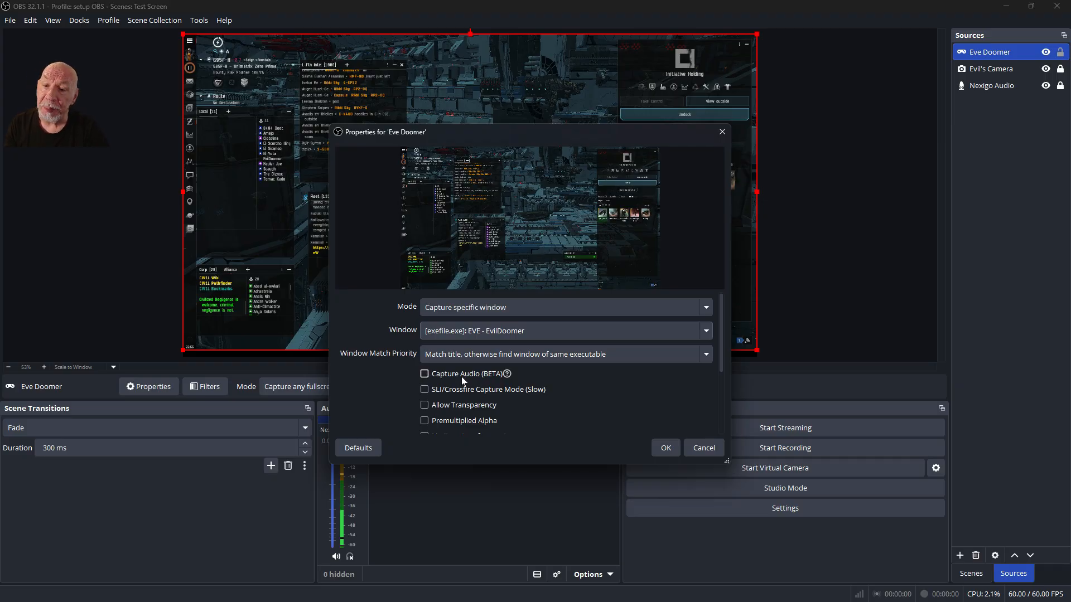
Enable Capture Audio (BETA) for the Eve Doomer source, check its channel in the audio mixer, and accept the properties
{"action": "left_click", "coordinate": [426, 374]}
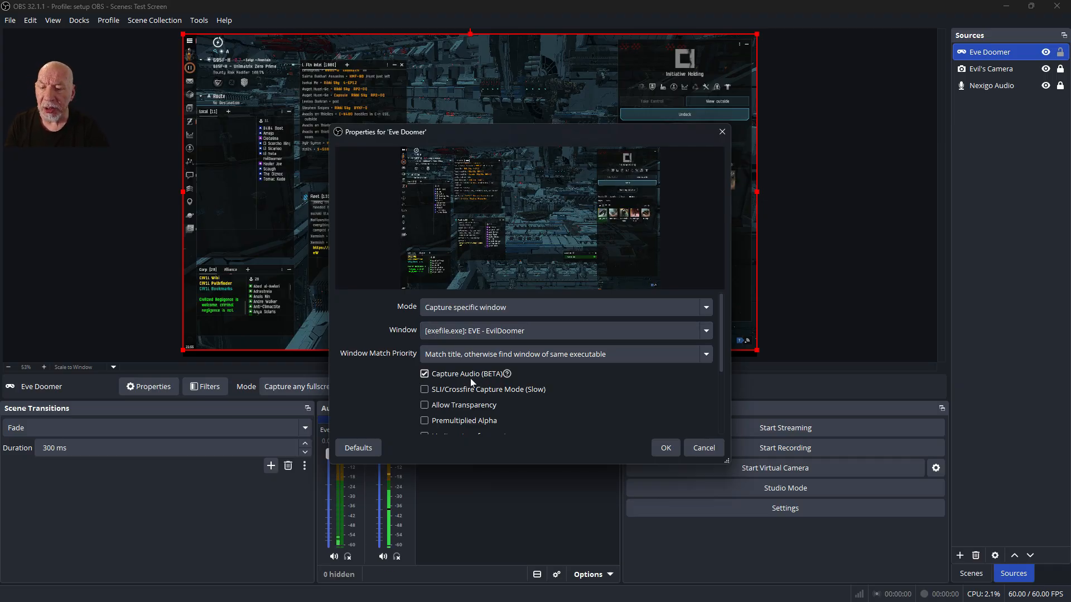
{"action": "left_click_drag", "start_coordinate": [561, 131], "coordinate": [670, 75]}
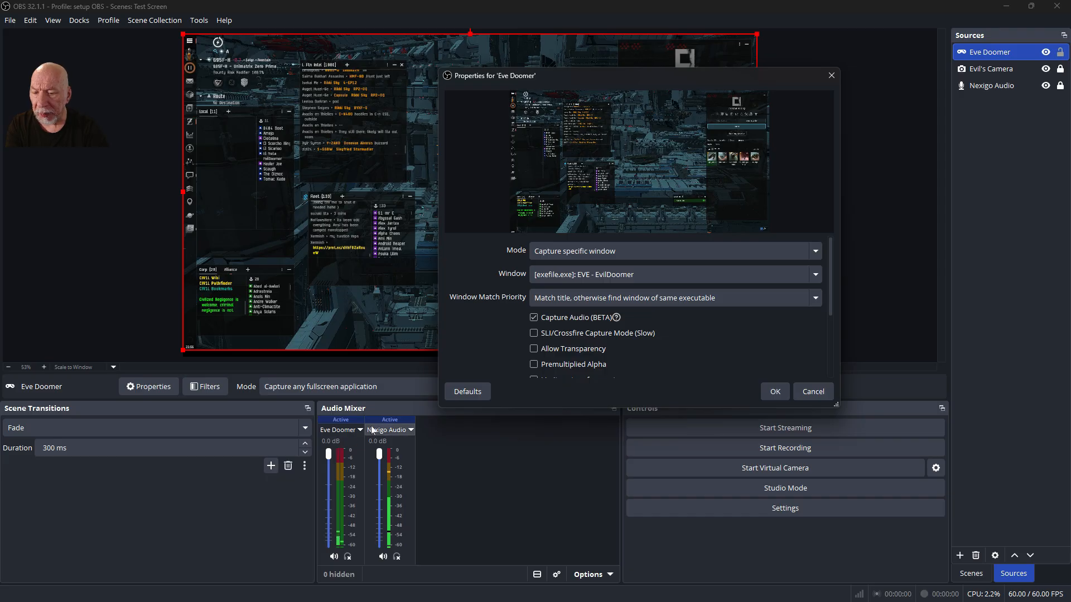
{"action": "left_click", "coordinate": [384, 421]}
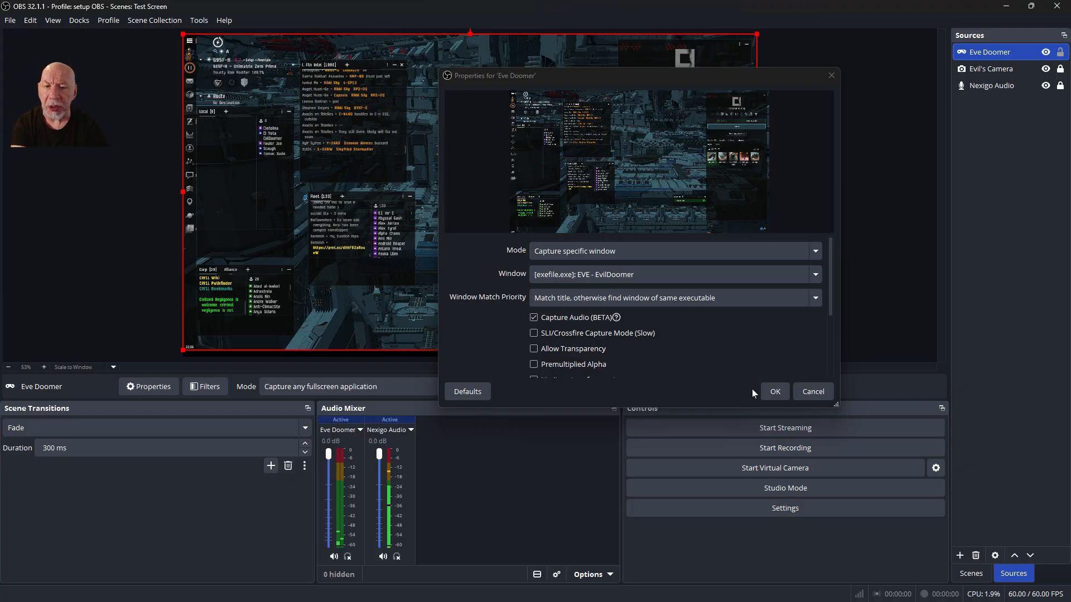
{"action": "left_click", "coordinate": [775, 394]}
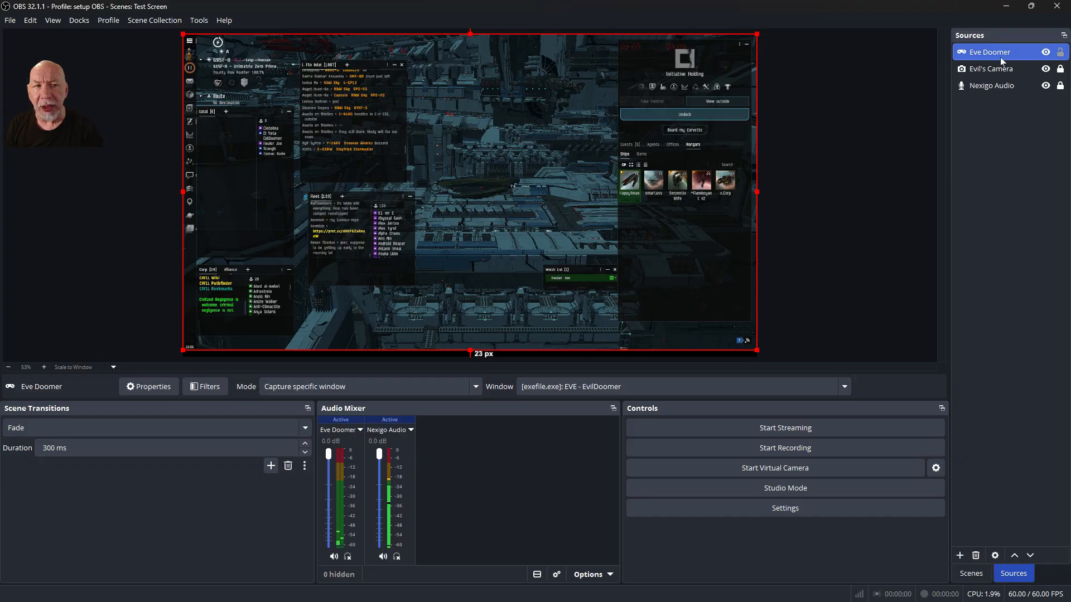
Place Evil's Camera above Eve Doomer in the source order and lock both sources
{"action": "left_click_drag", "start_coordinate": [990, 86], "coordinate": [991, 88]}
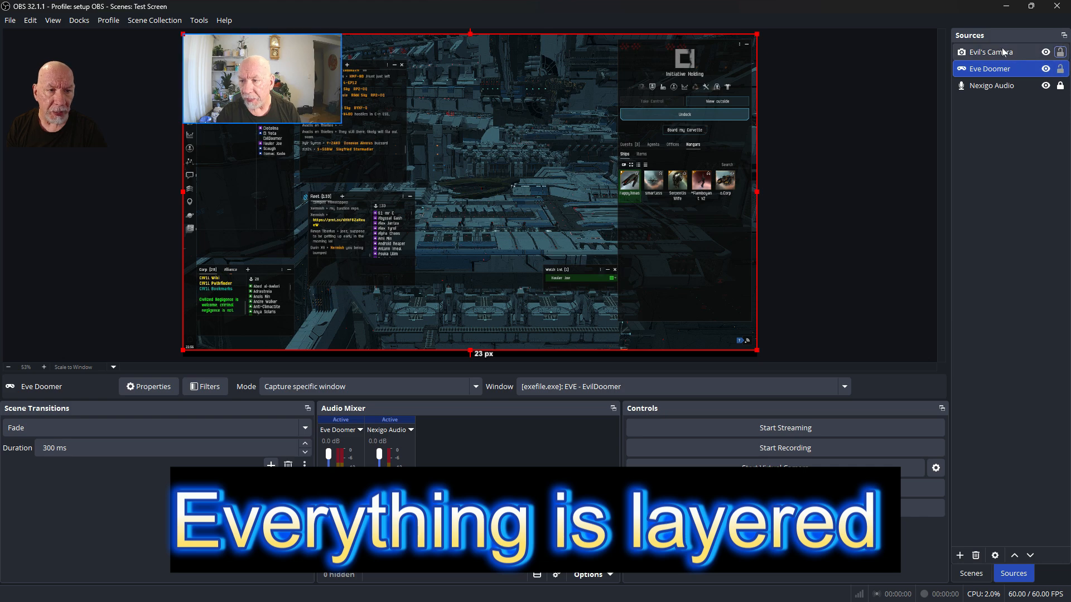
{"action": "left_click", "coordinate": [337, 120]}
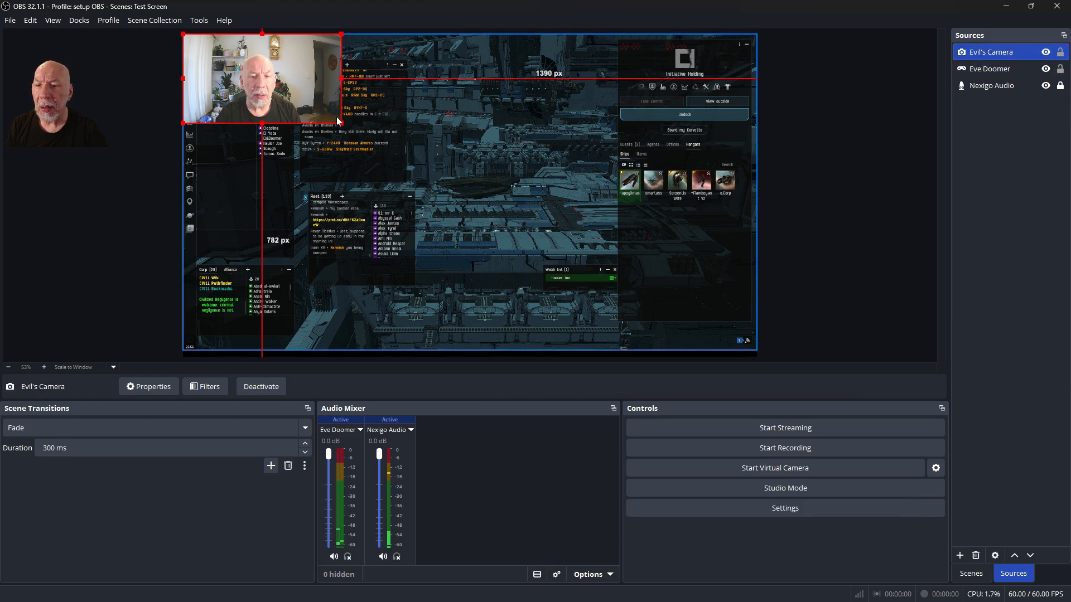
{"action": "mouse_move", "coordinate": [337, 121]}
{"action": "left_mouse_down"}
{"action": "mouse_move", "coordinate": [262, 78]}
{"action": "mouse_move", "coordinate": [269, 95]}
{"action": "mouse_move", "coordinate": [254, 102]}
{"action": "mouse_move", "coordinate": [340, 122]}
{"action": "left_mouse_up"}
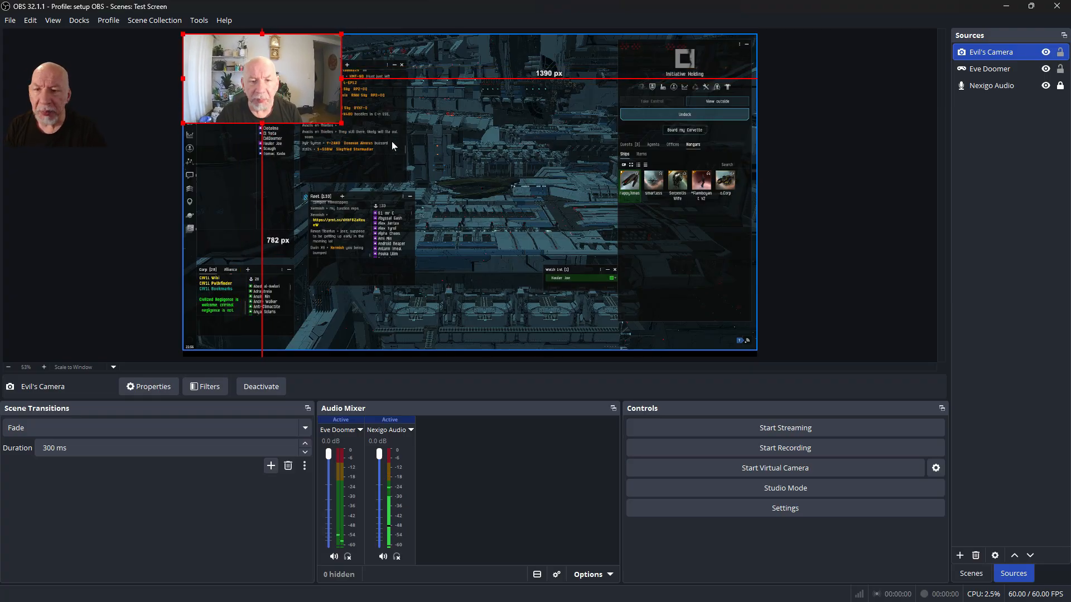
{"action": "left_click", "coordinate": [1060, 52]}
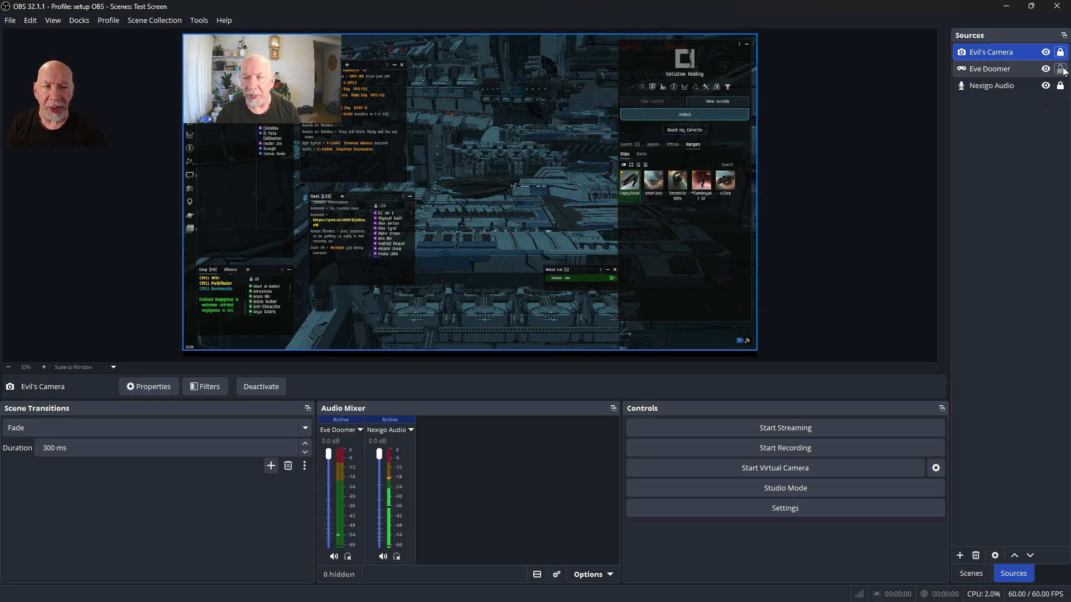
{"action": "left_click", "coordinate": [1061, 69]}
{"action": "left_click", "coordinate": [545, 137]}
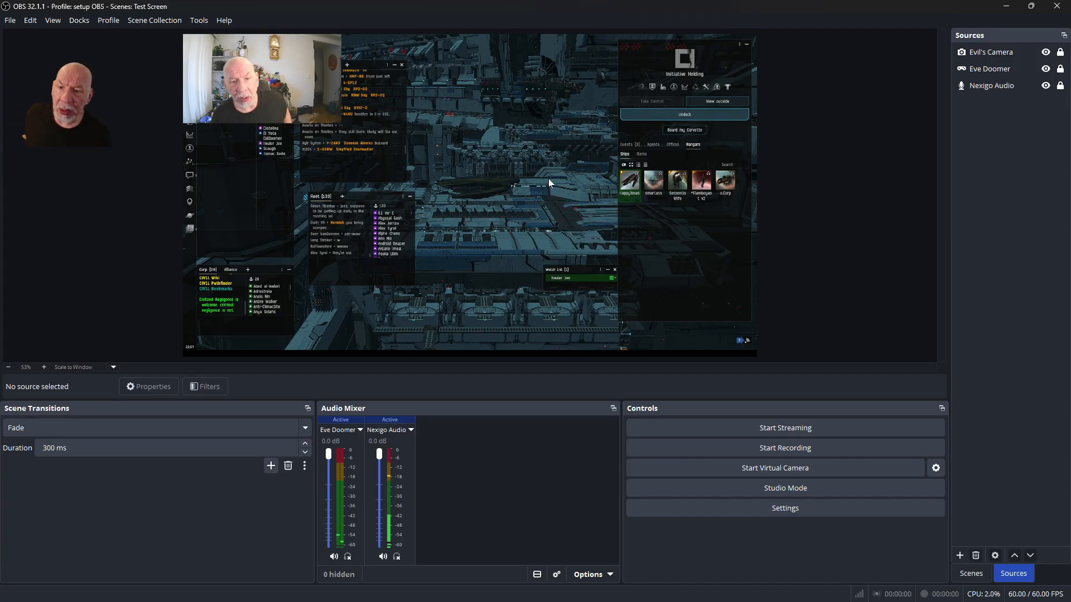
Switch to the EVE game window and rotate the hangar view to test the live capture
{"action": "key", "text": "alt+Tab"}
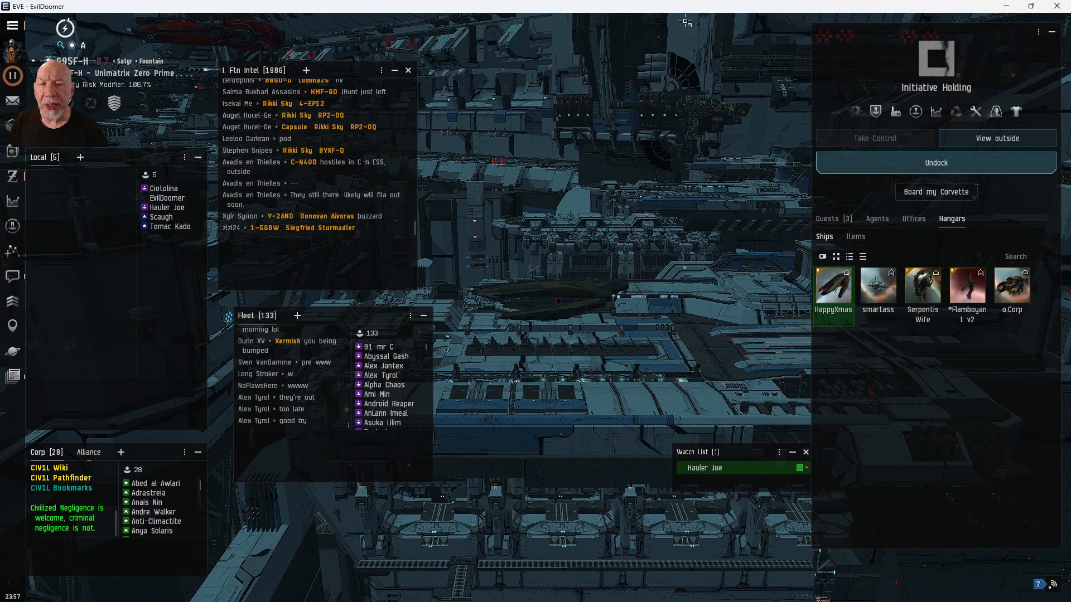
{"action": "left_click_drag", "start_coordinate": [549, 304], "coordinate": [671, 308]}
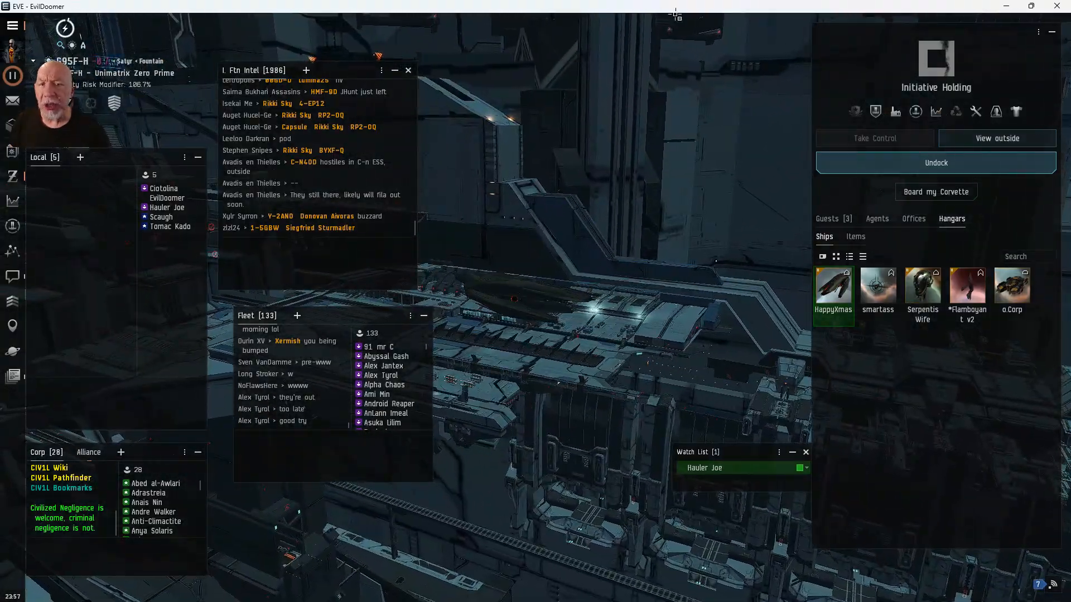
{"action": "left_click_drag", "start_coordinate": [676, 9], "coordinate": [0, 139]}
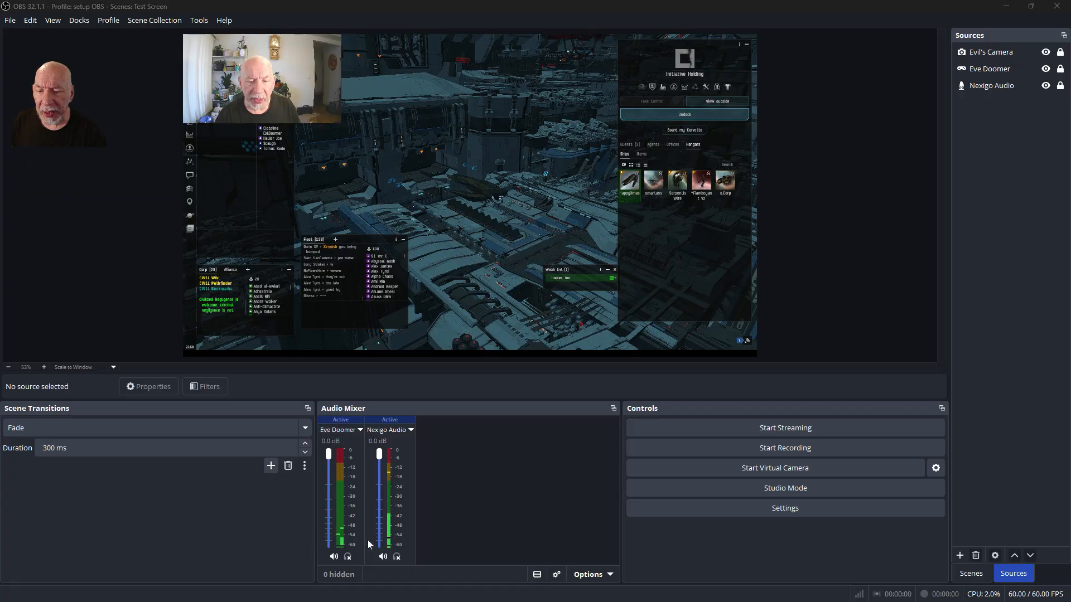
Test Eve Doomer's audio monitoring on and off, checking the Audio settings in the EVE client between the two tests
{"action": "left_click", "coordinate": [346, 557]}
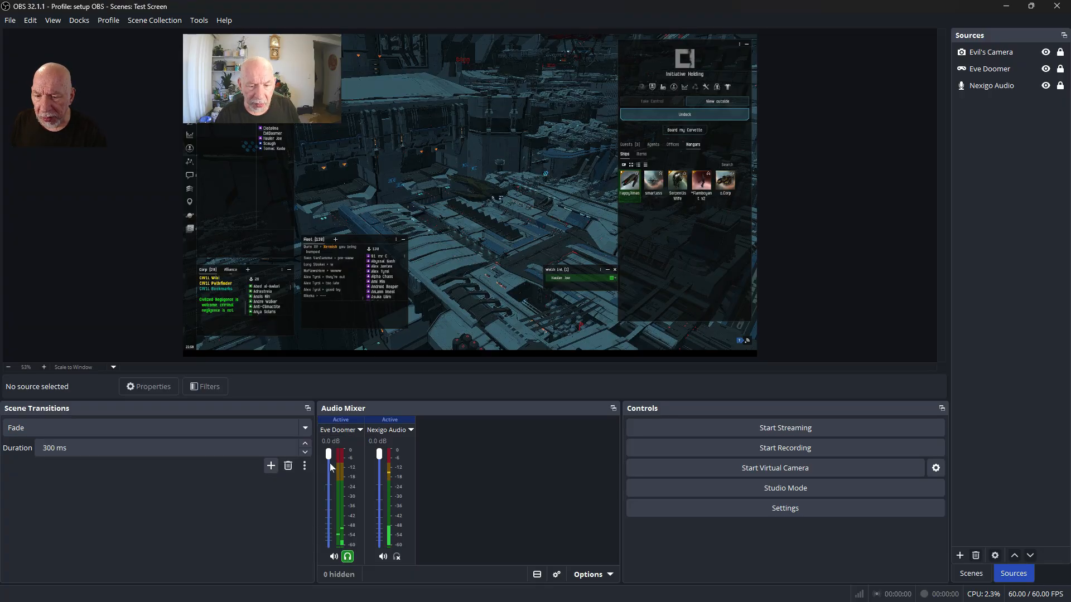
{"action": "left_click", "coordinate": [346, 557]}
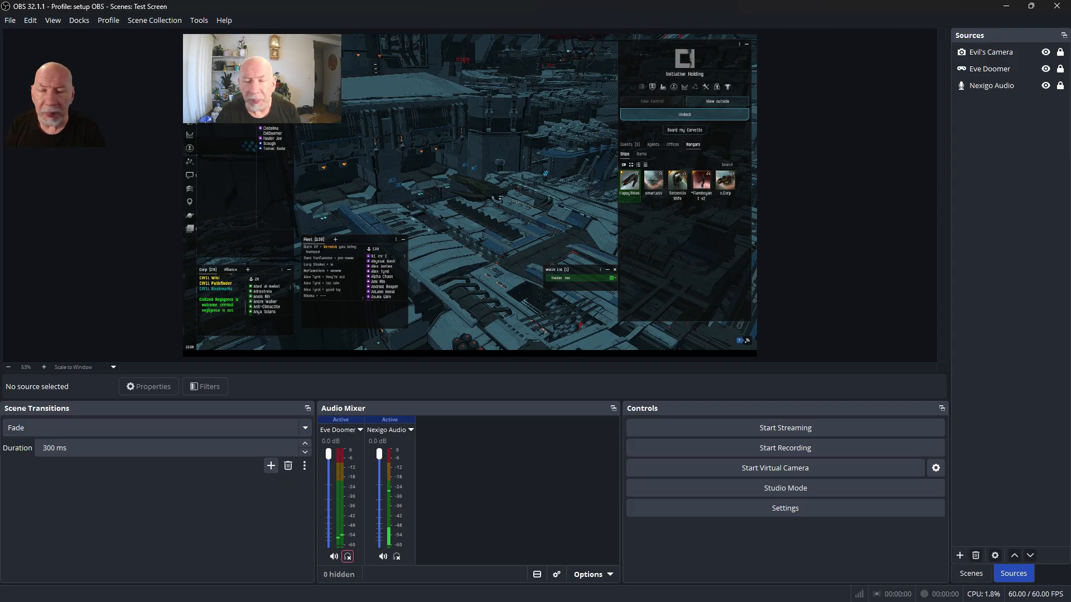
{"action": "key", "text": "alt+Tab"}
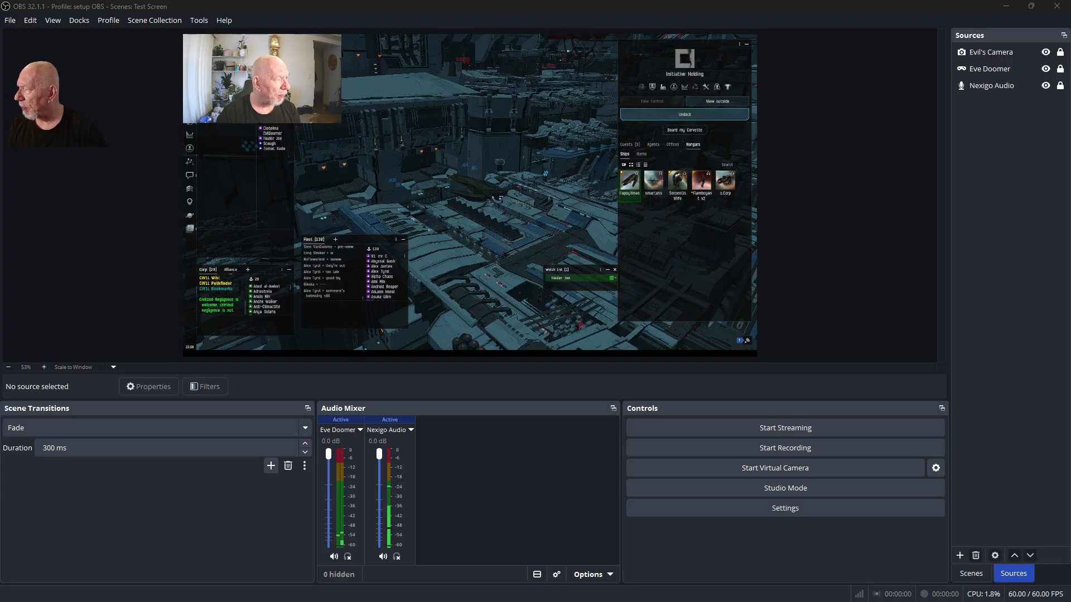
{"action": "left_click", "coordinate": [189, 40]}
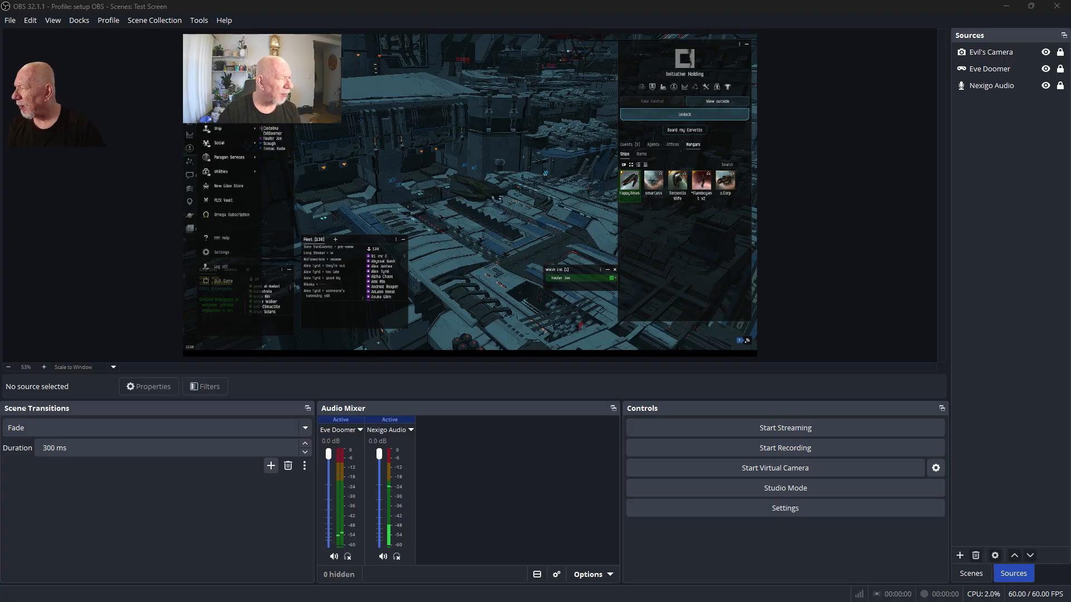
{"action": "left_click", "coordinate": [230, 252]}
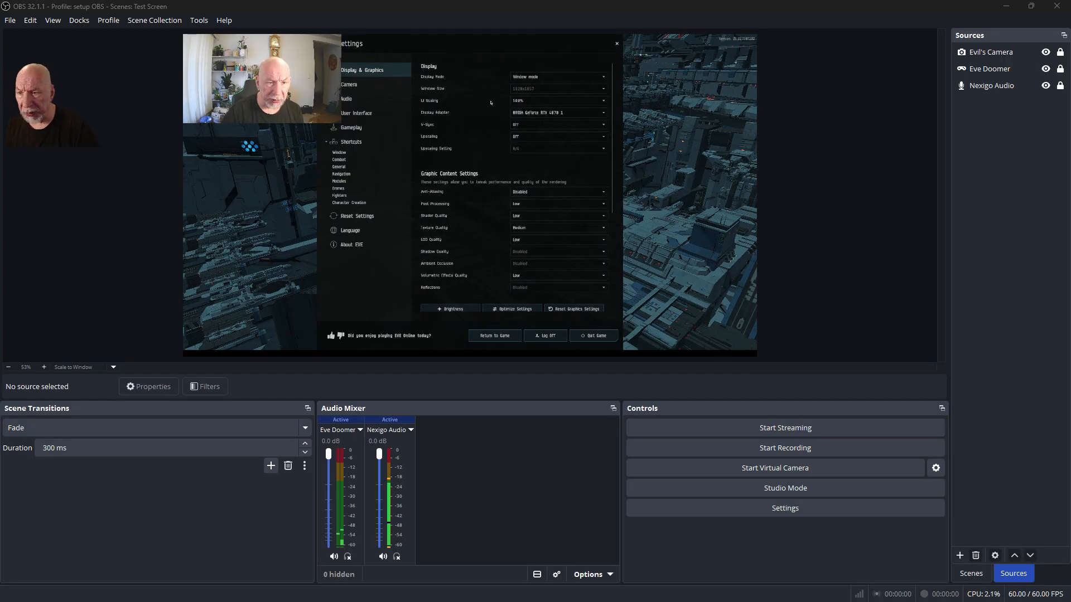
{"action": "left_click", "coordinate": [355, 100]}
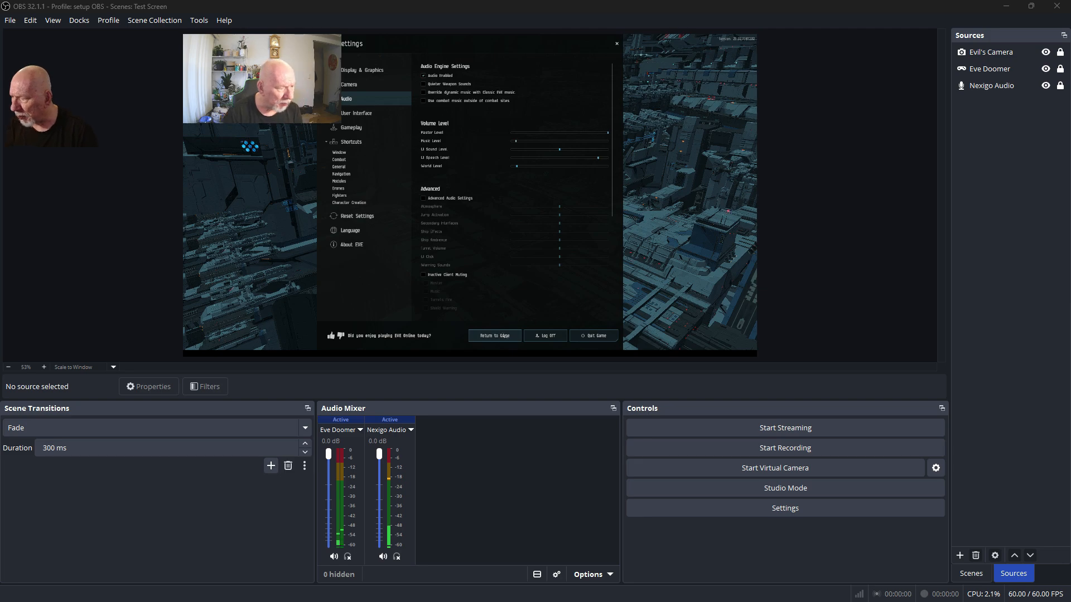
{"action": "left_click", "coordinate": [493, 336]}
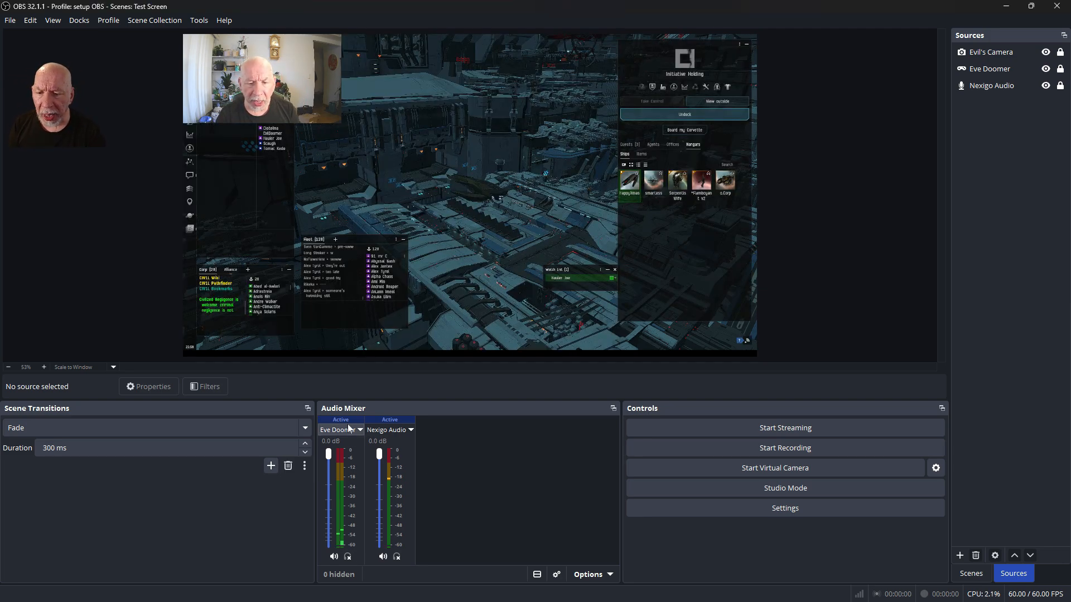
{"action": "left_click", "coordinate": [348, 557]}
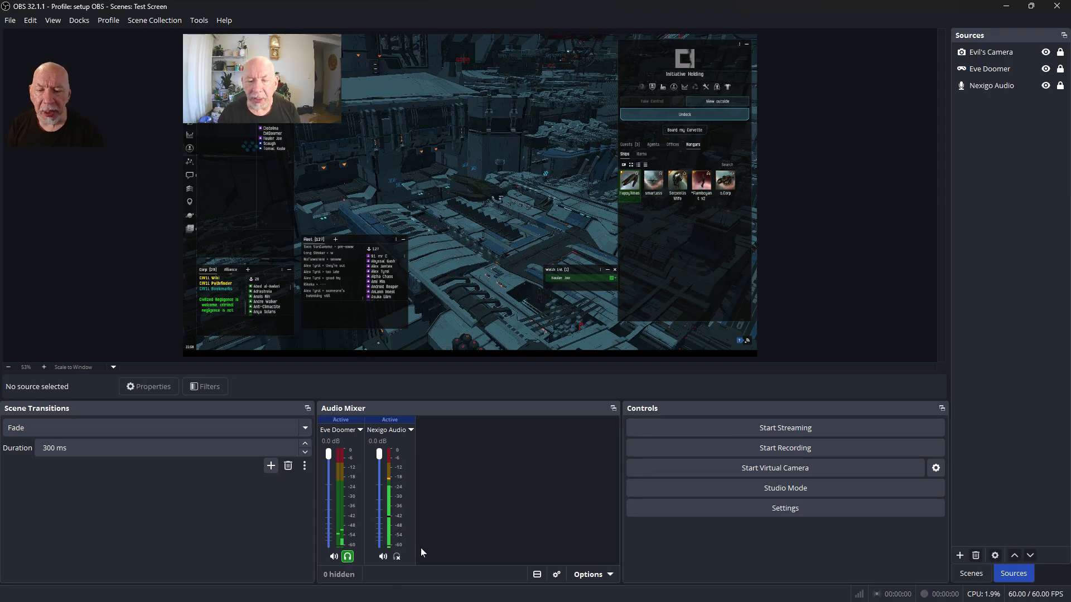
{"action": "left_click", "coordinate": [351, 557]}
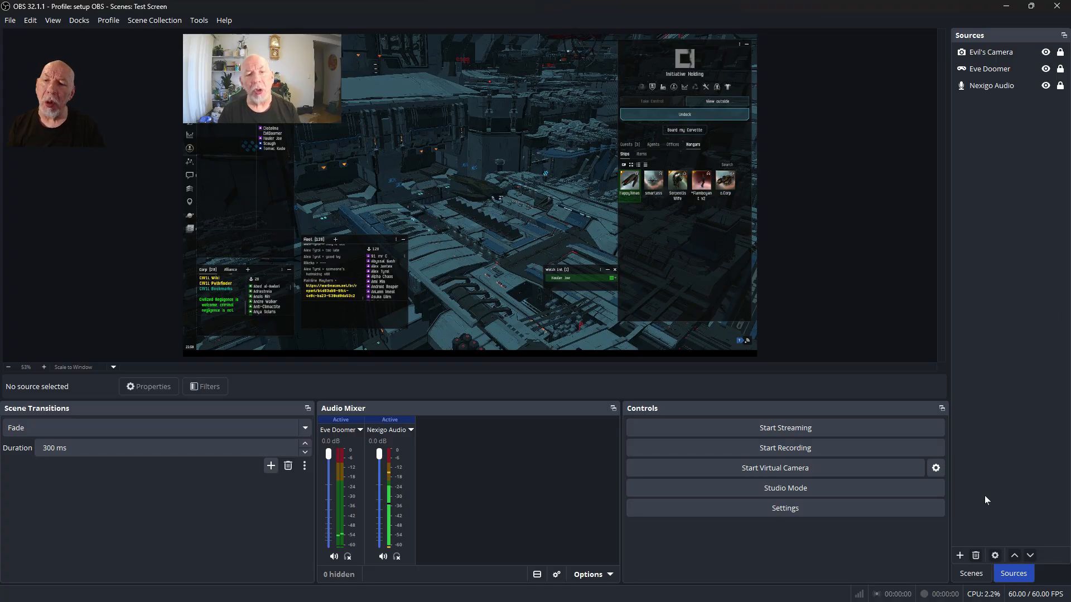
Show the scene list and compare Right Screen No Cam's with Startup Scene in the preview
{"action": "left_click", "coordinate": [969, 575]}
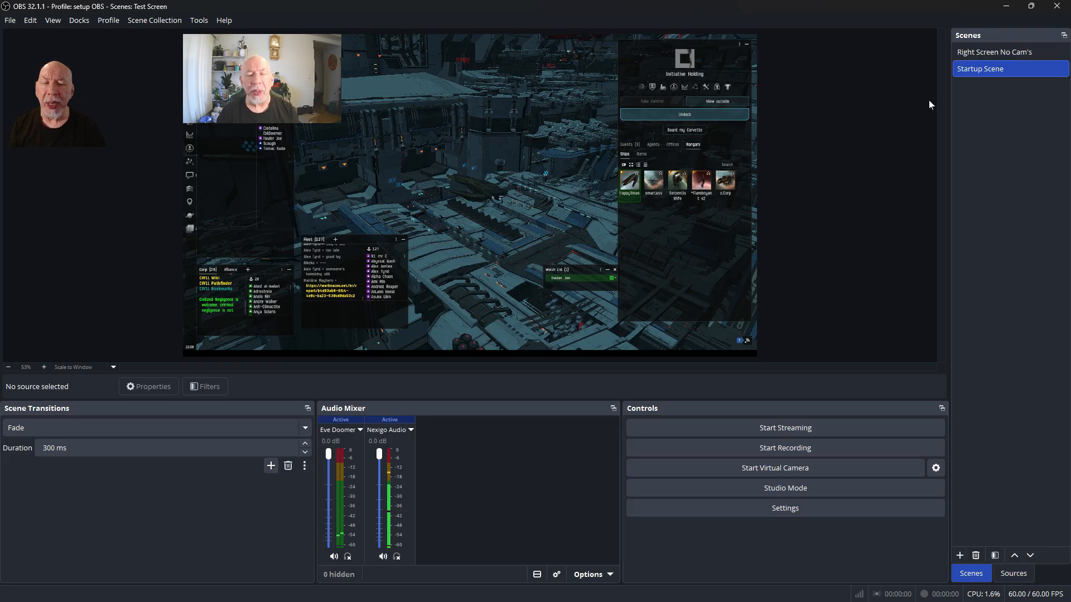
{"action": "left_click", "coordinate": [986, 53]}
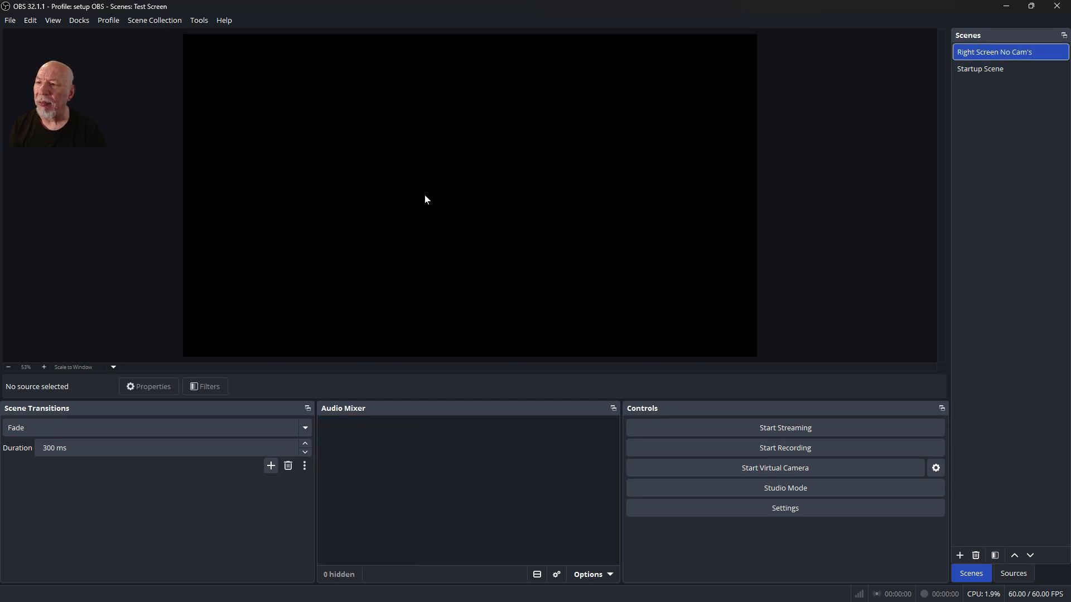
{"action": "left_click", "coordinate": [987, 68]}
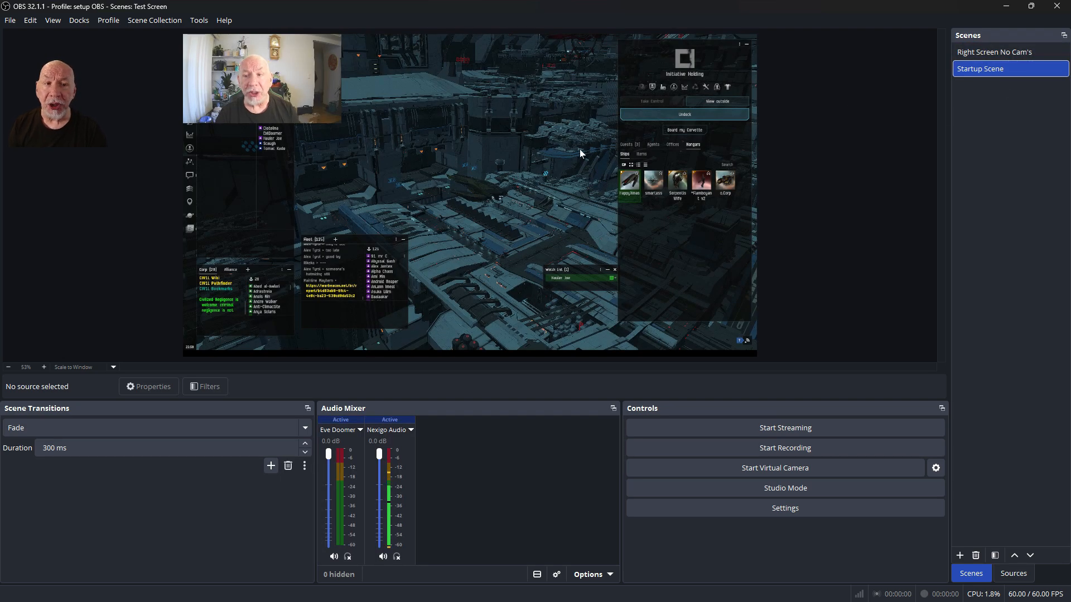
Rename the Right Screen No Cam's scene to "Just Evils Camera"
{"action": "left_click", "coordinate": [979, 50]}
{"action": "right_click", "coordinate": [990, 54]}
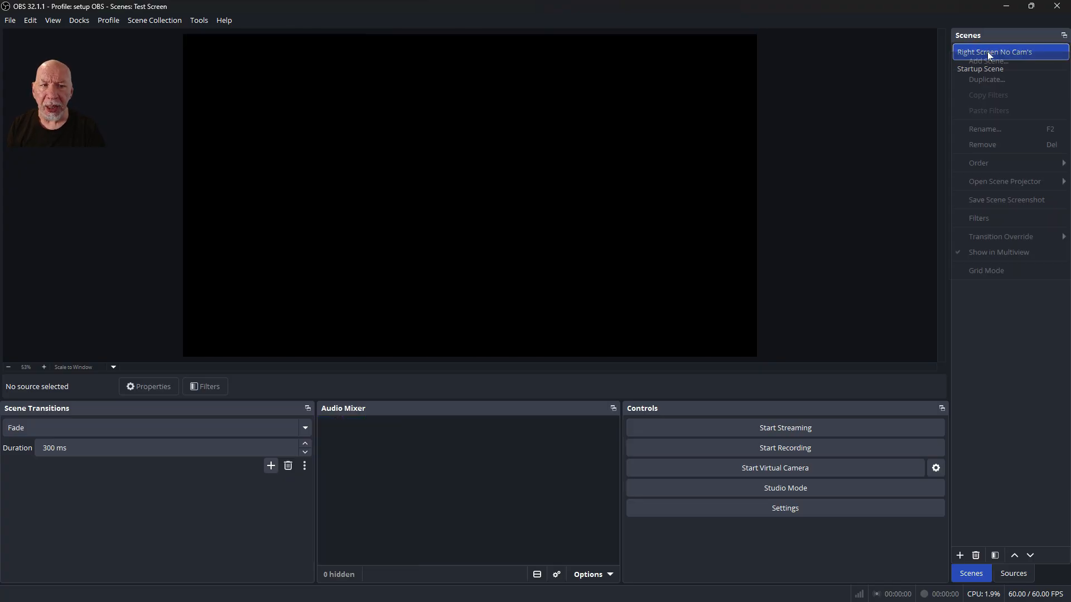
{"action": "left_click", "coordinate": [989, 129]}
{"action": "key", "text": "BackSpace"}
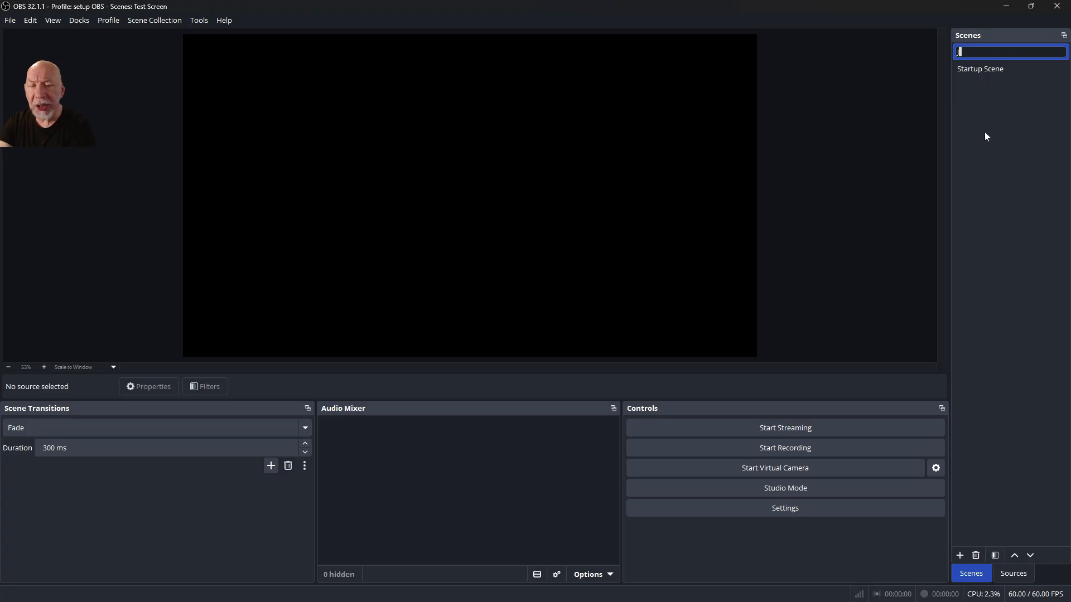
{"action": "type", "text": "Just EVe"}
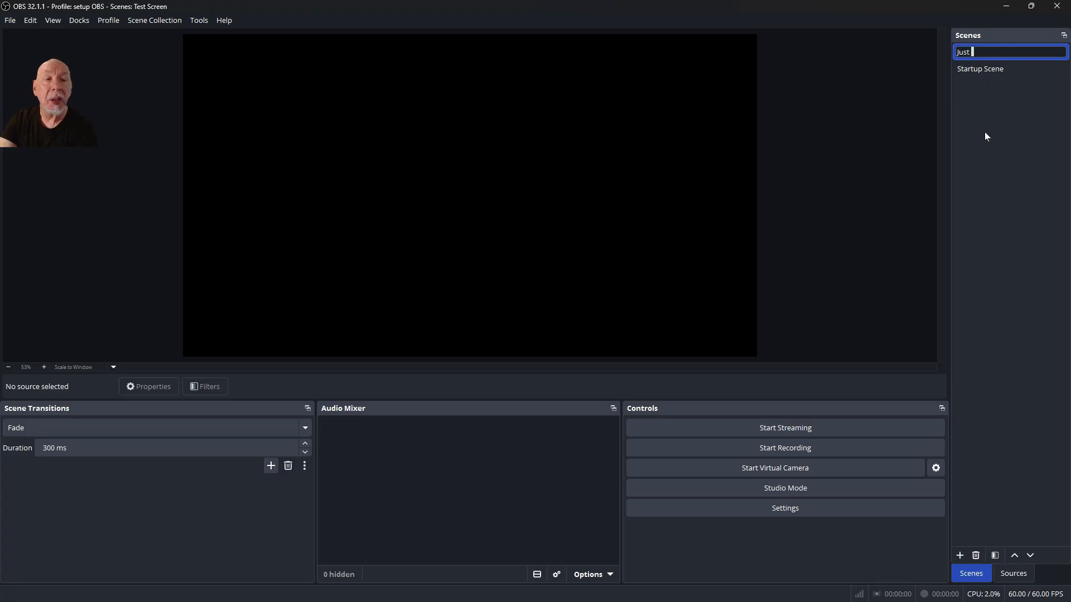
{"action": "key", "text": "BackSpace"}
{"action": "key", "text": "BackSpace"}
{"action": "key", "text": "BackSpace"}
{"action": "type", "text": "vils Camera"}
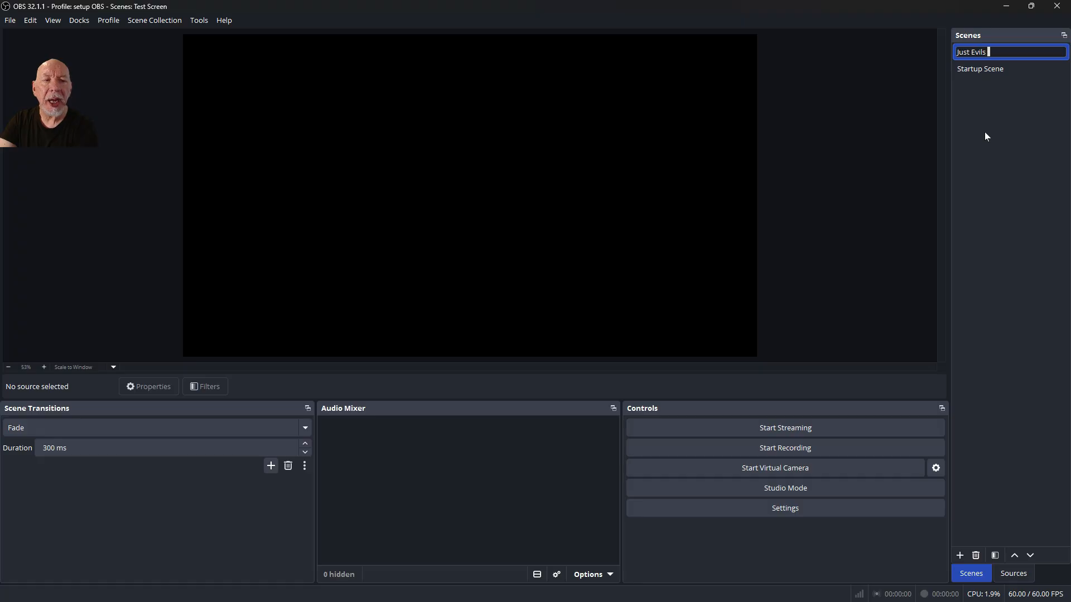
{"action": "key", "text": "Return"}
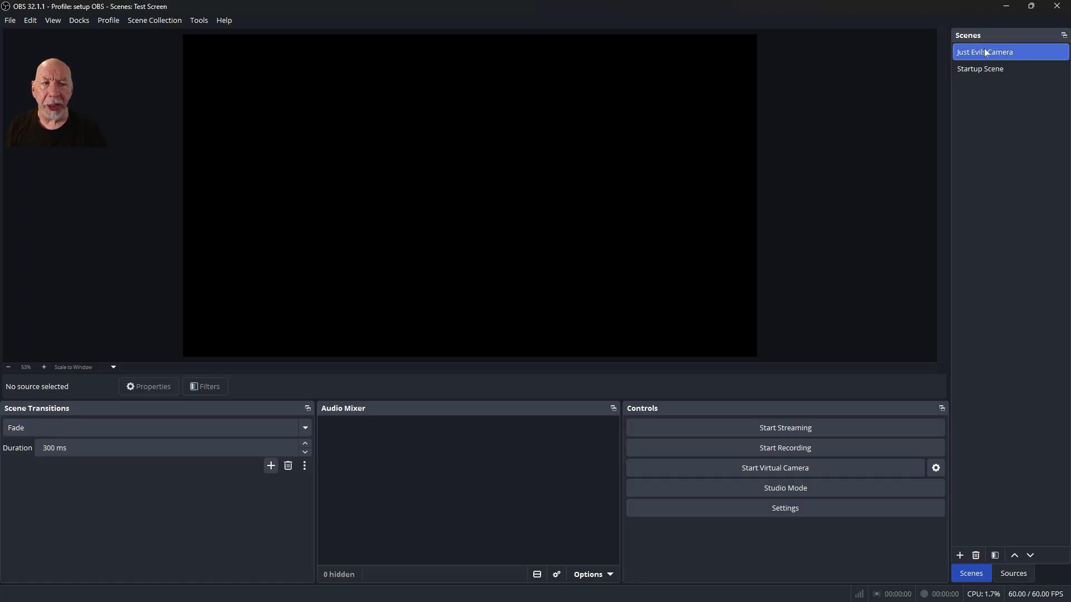
Add the existing Evil's Camera video capture source to the Just Evils Camera scene, lock it, and return to the scene list
{"action": "left_click", "coordinate": [1013, 574]}
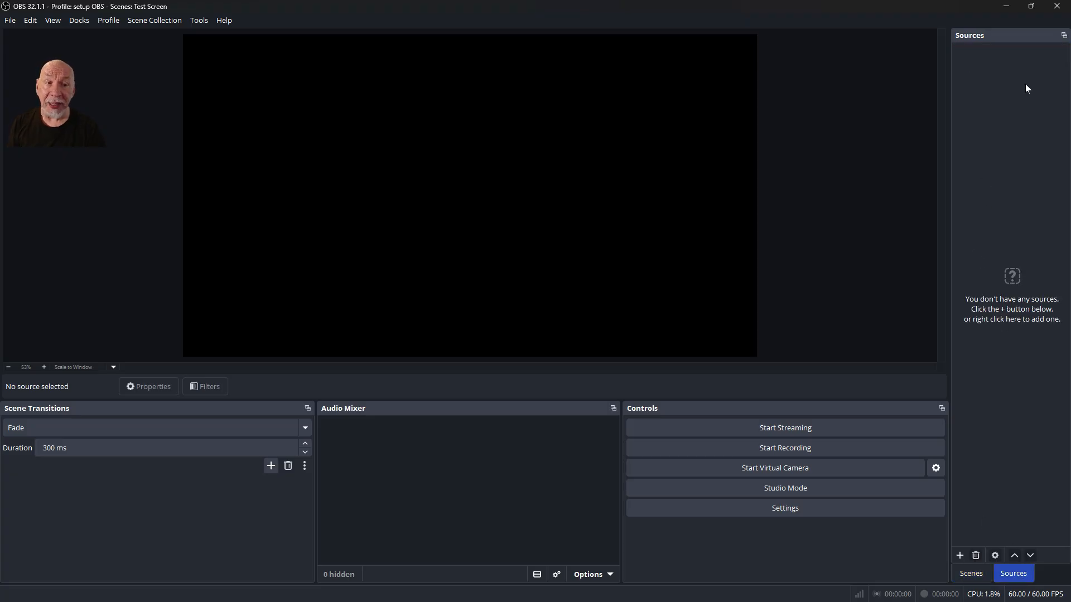
{"action": "left_click", "coordinate": [958, 555]}
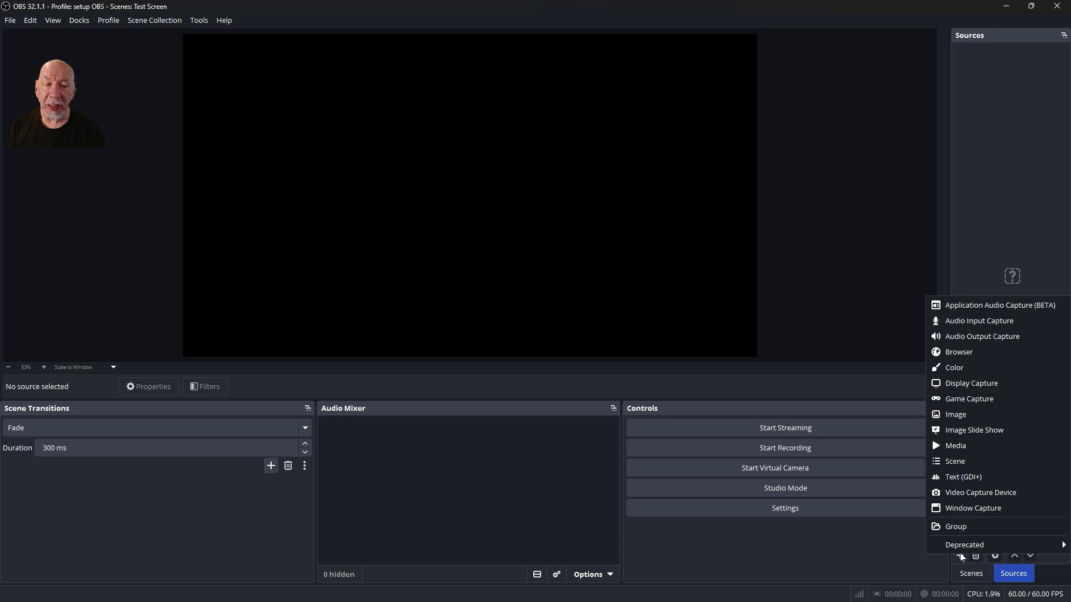
{"action": "mouse_move", "coordinate": [960, 551]}
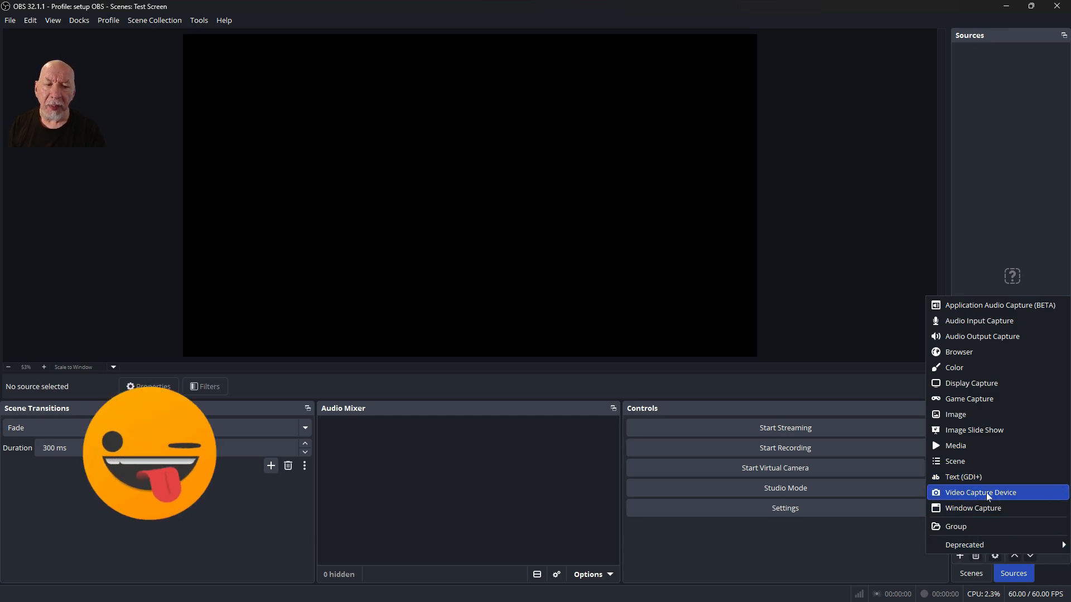
{"action": "left_click", "coordinate": [971, 493]}
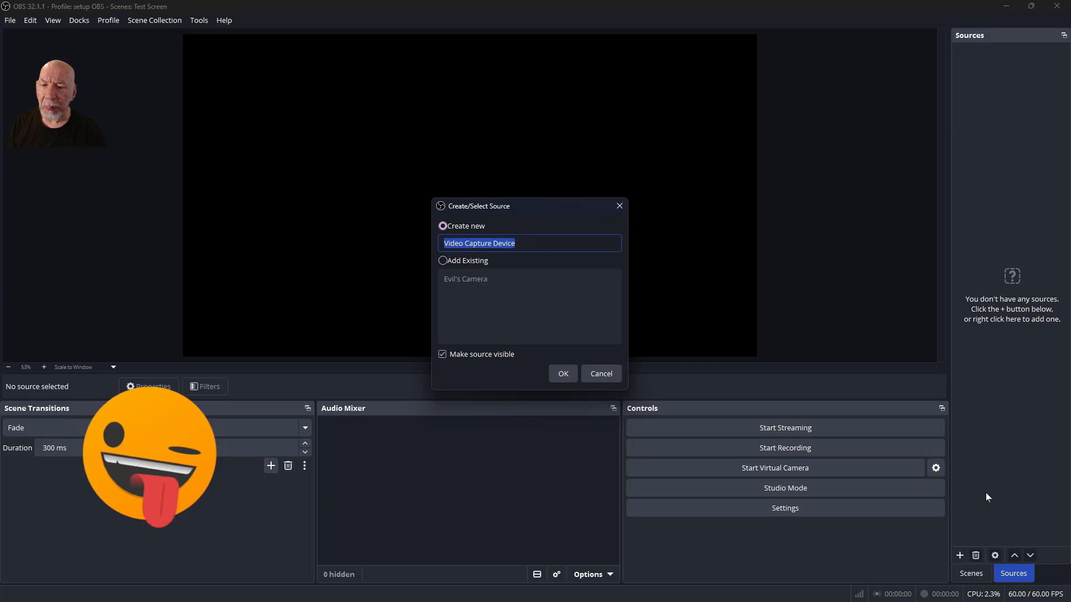
{"action": "left_click_drag", "start_coordinate": [523, 205], "coordinate": [446, 116]}
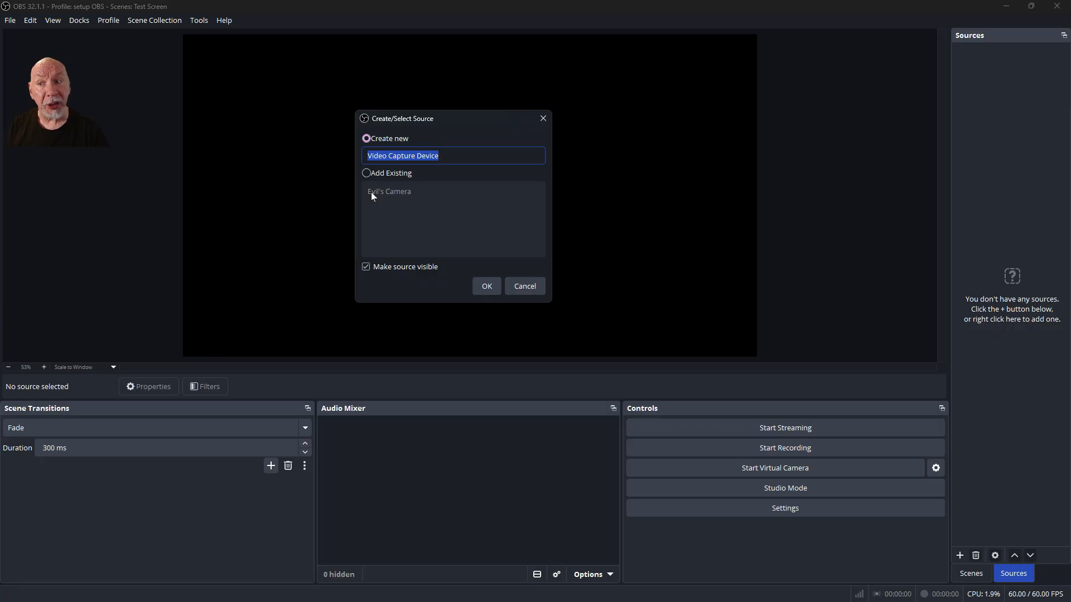
{"action": "left_click", "coordinate": [367, 173]}
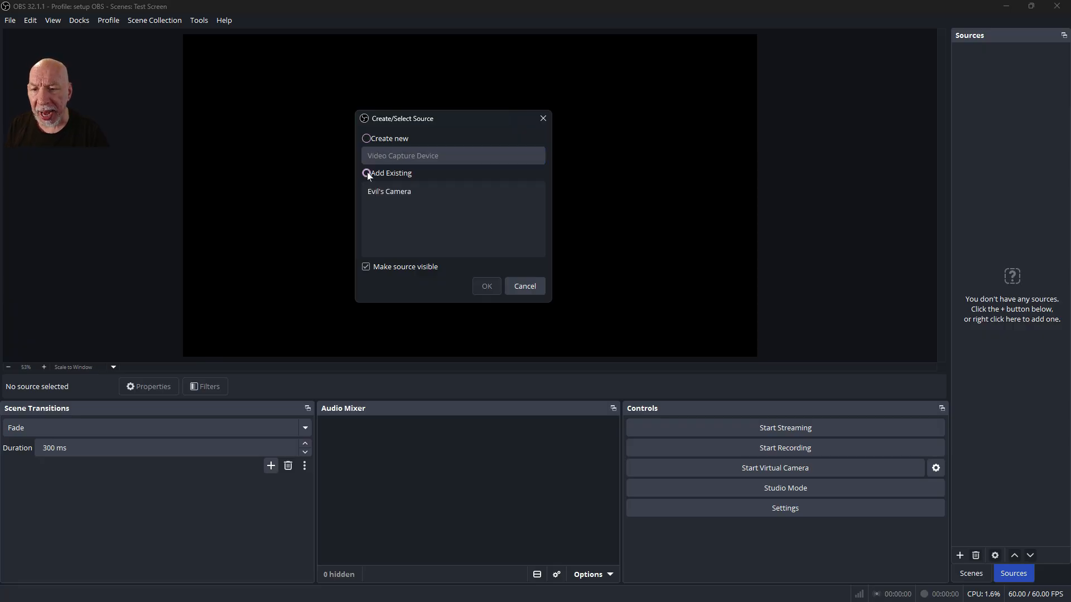
{"action": "left_click", "coordinate": [394, 191]}
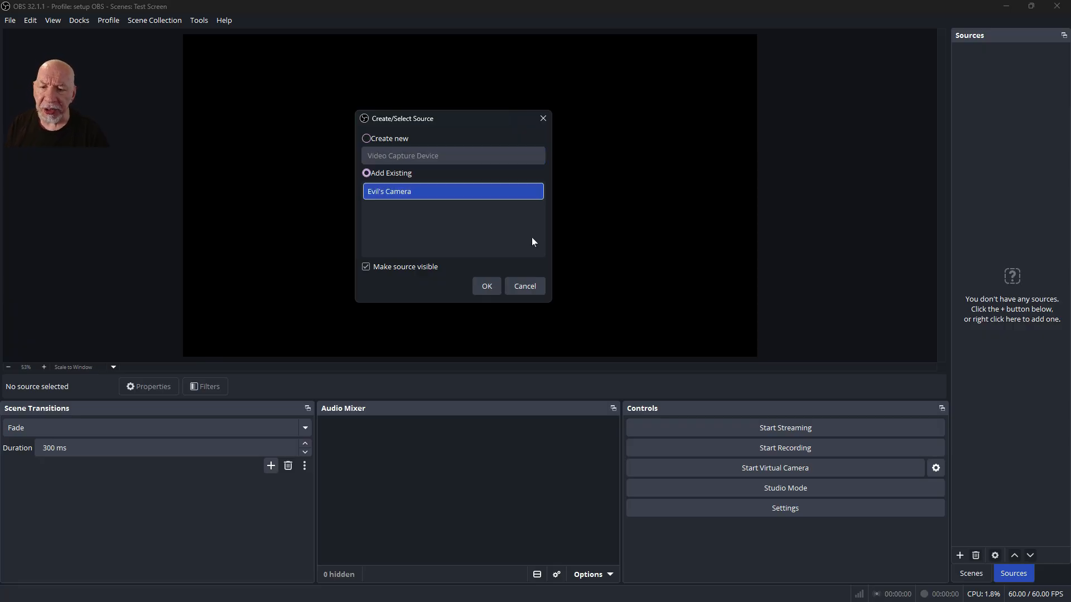
{"action": "left_click", "coordinate": [489, 285]}
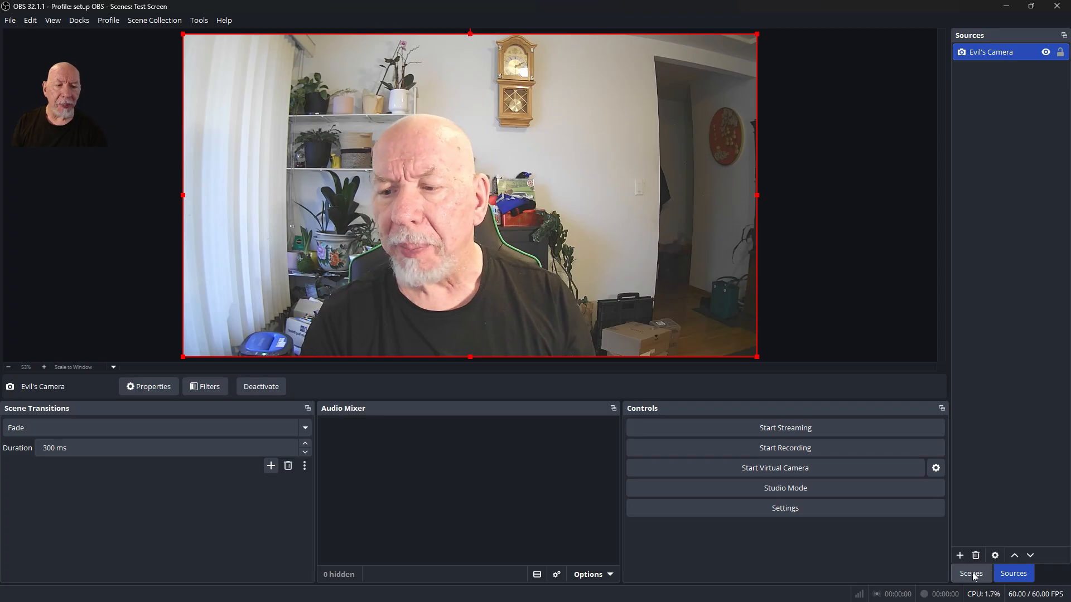
{"action": "left_click", "coordinate": [1060, 53]}
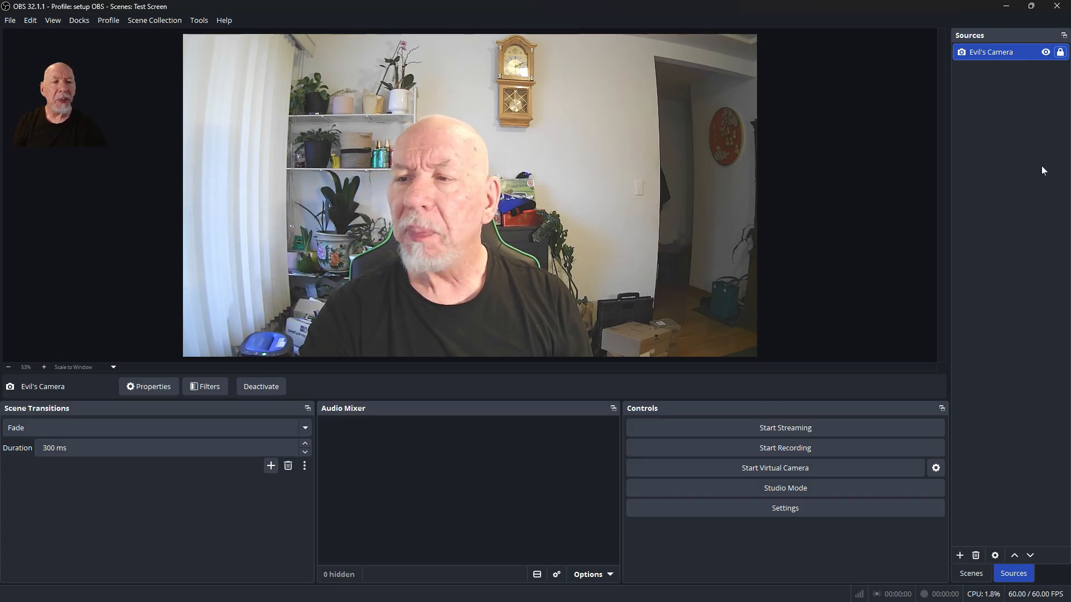
{"action": "left_click", "coordinate": [971, 573]}
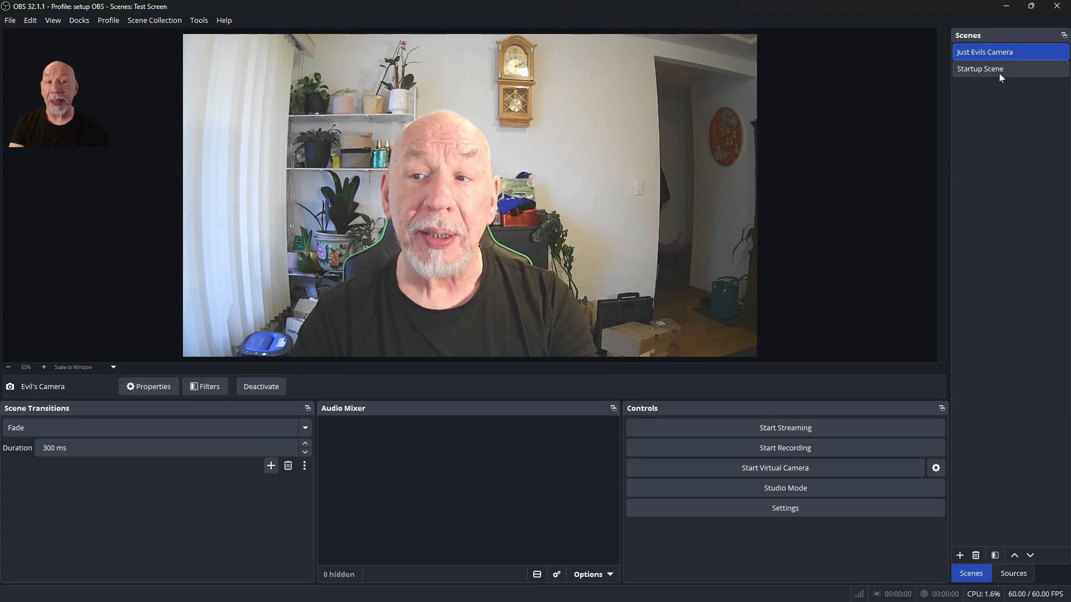
Switch to Startup Scene, and in the EVE client close the scan results window and stop the ship
{"action": "left_click", "coordinate": [982, 68]}
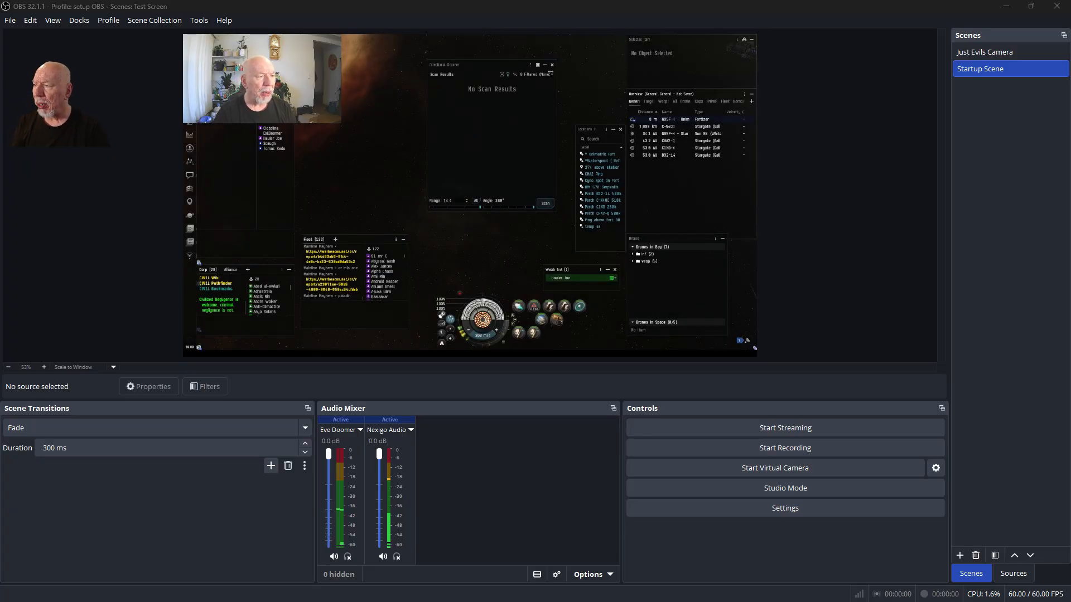
{"action": "left_click", "coordinate": [552, 66]}
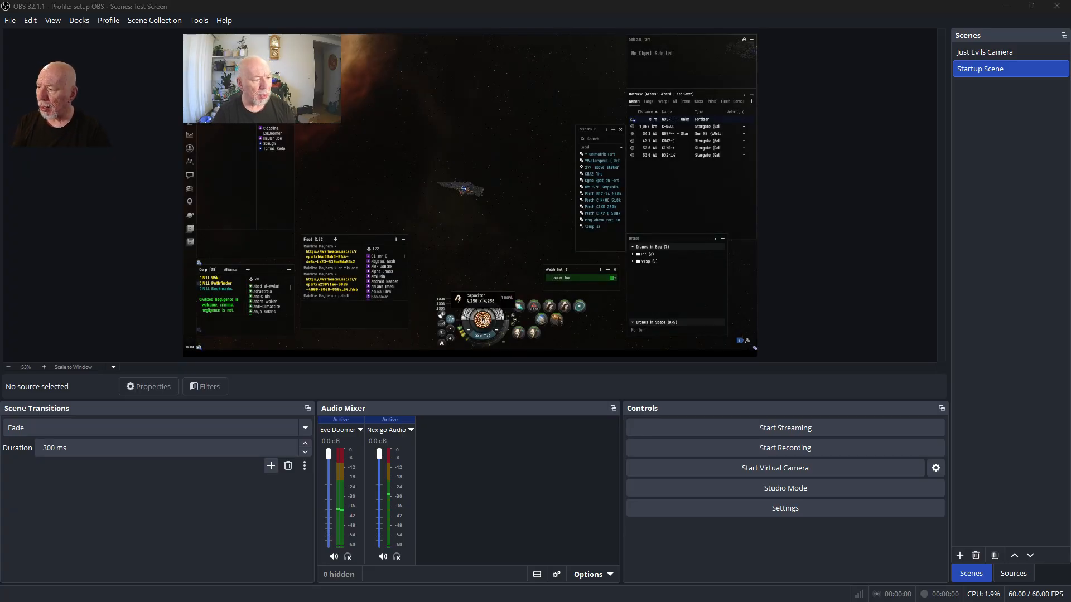
{"action": "right_click", "coordinate": [484, 321]}
{"action": "left_click", "coordinate": [521, 209]}
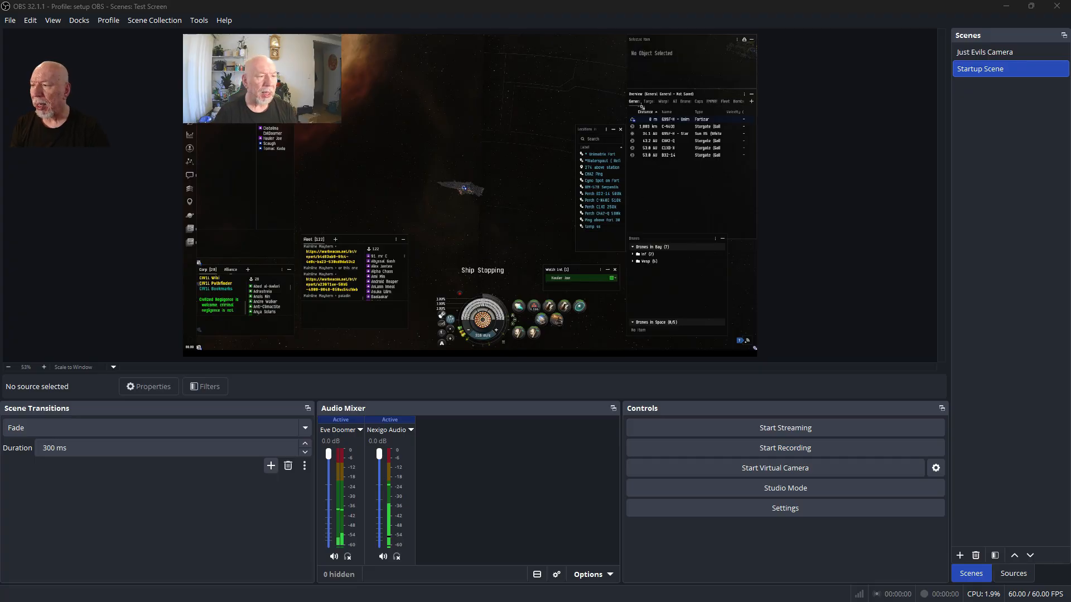
{"action": "left_click_drag", "start_coordinate": [469, 134], "coordinate": [498, 87]}
{"action": "scroll", "coordinate": [580, 121], "scroll_direction": "up", "scroll_amount": 8}
{"action": "scroll", "coordinate": [526, 148], "scroll_direction": "down", "scroll_amount": 4}
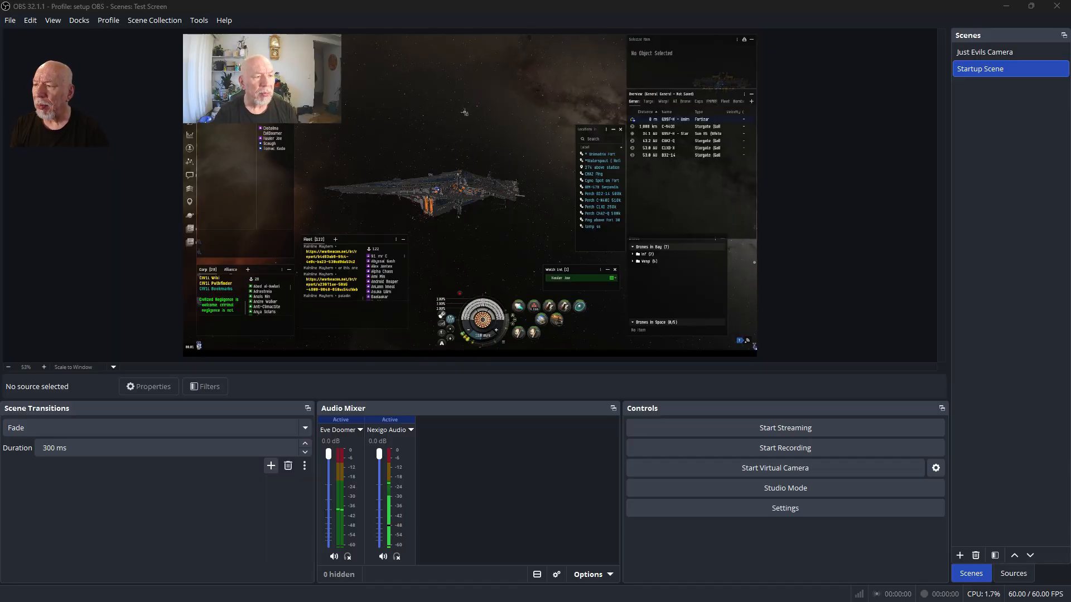
Select the Fortizar in the EVE overview and dock the ship there
{"action": "left_click", "coordinate": [634, 120]}
{"action": "right_click", "coordinate": [634, 120]}
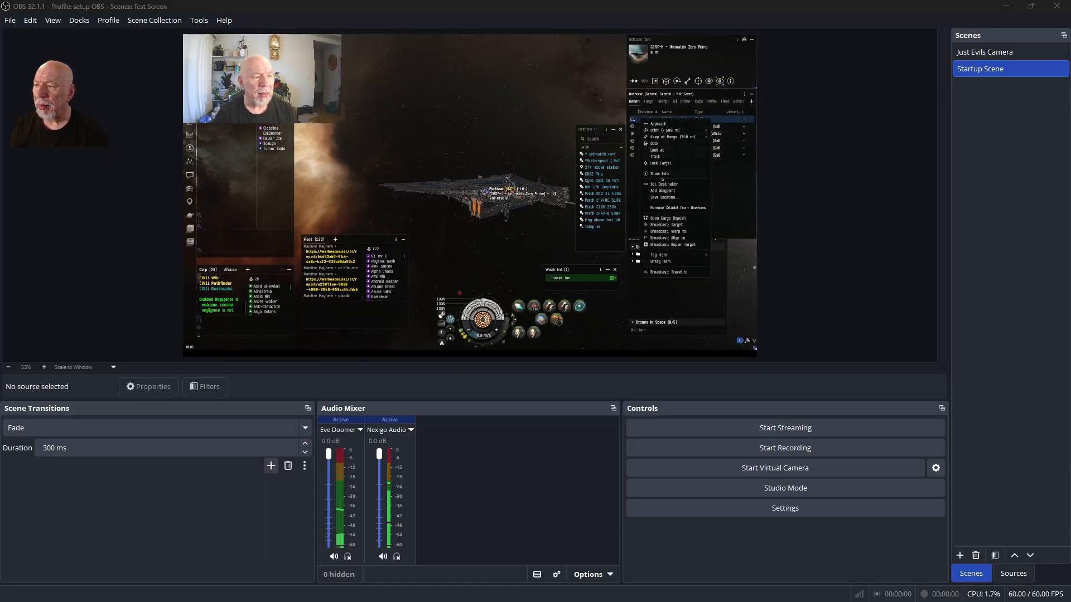
{"action": "left_click", "coordinate": [655, 143]}
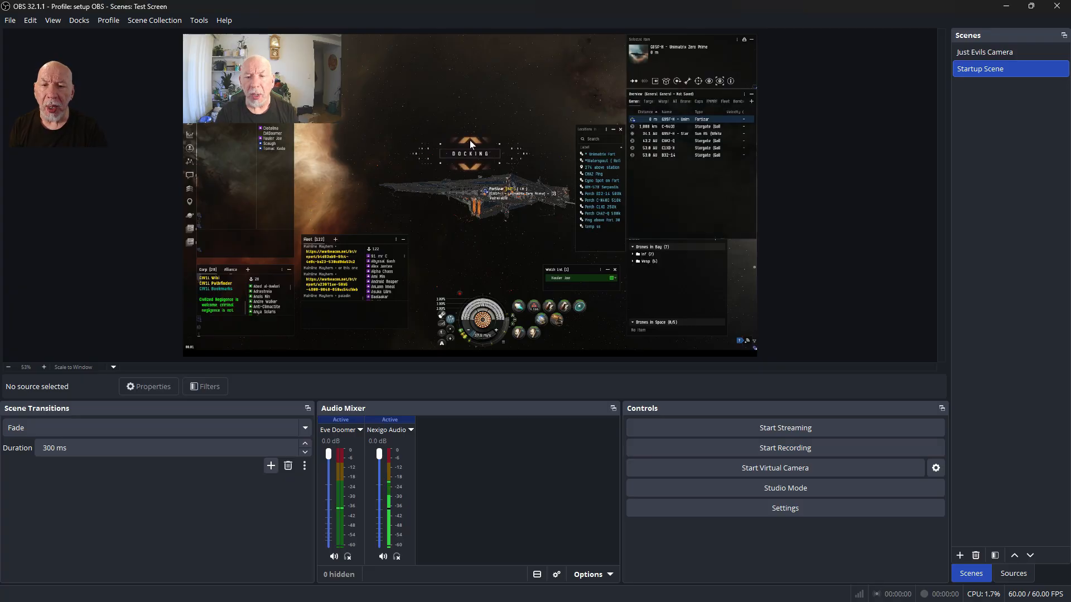
Compare Just Evils Camera with Startup Scene in the preview, and look through the source types that can be added to Startup Scene
{"action": "left_click", "coordinate": [995, 50]}
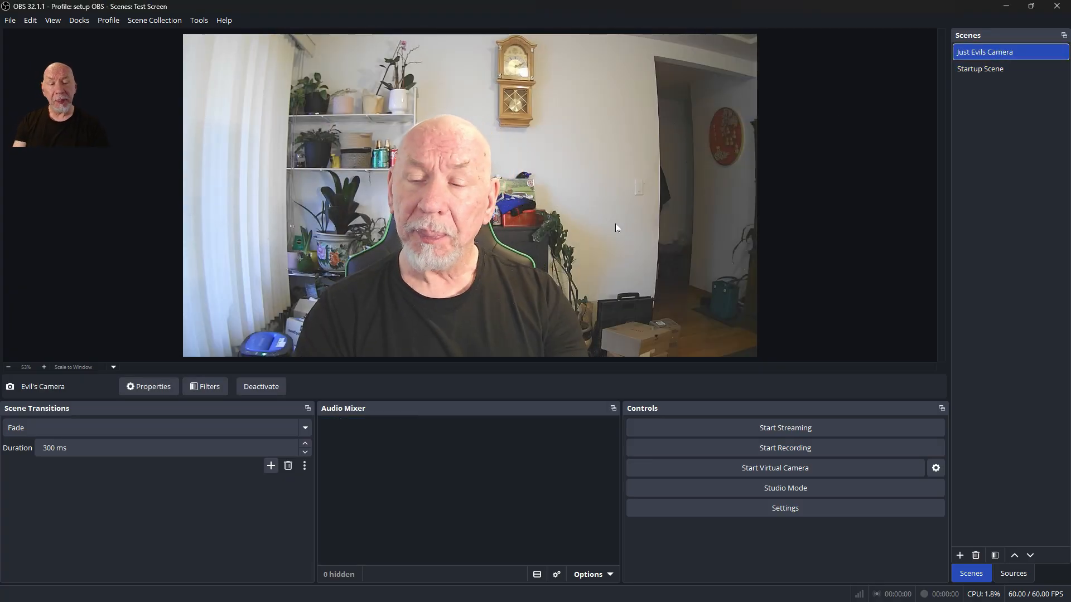
{"action": "left_click", "coordinate": [985, 68]}
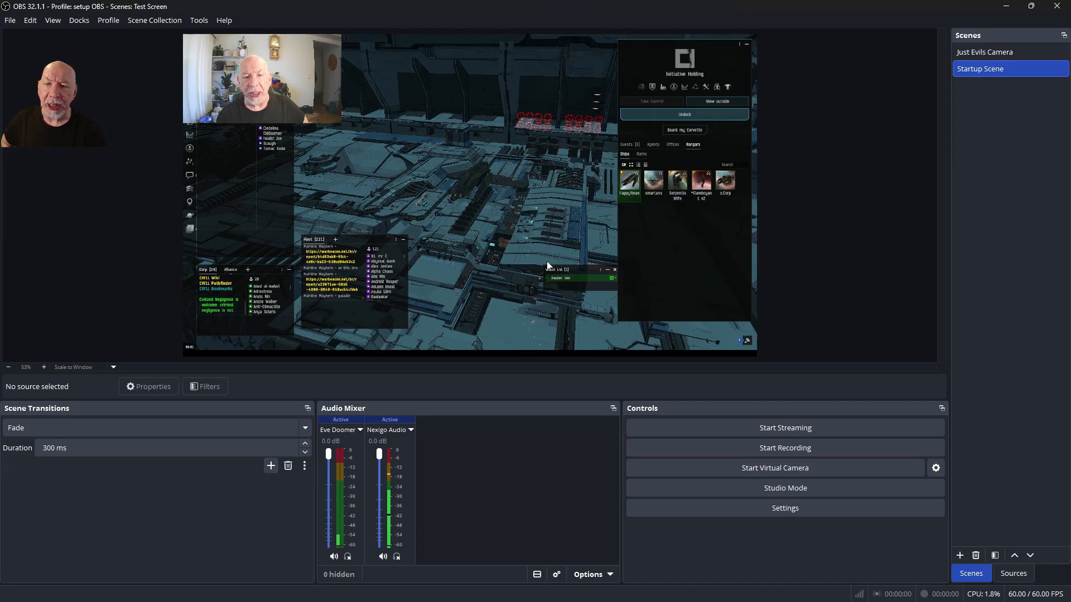
{"action": "left_click", "coordinate": [1019, 574]}
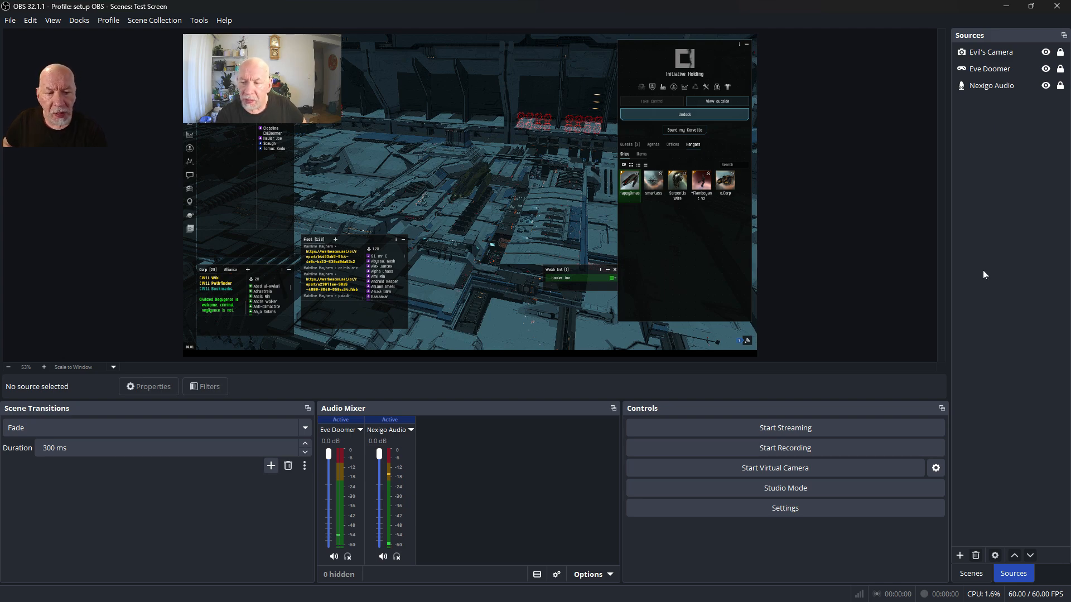
{"action": "left_click", "coordinate": [959, 556]}
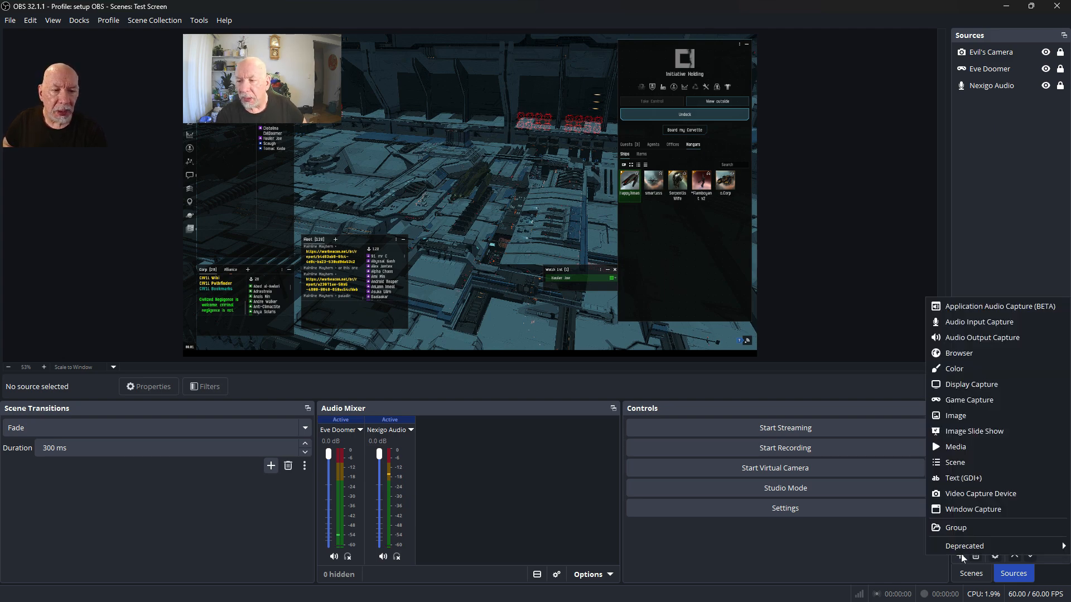
{"action": "left_click", "coordinate": [993, 221]}
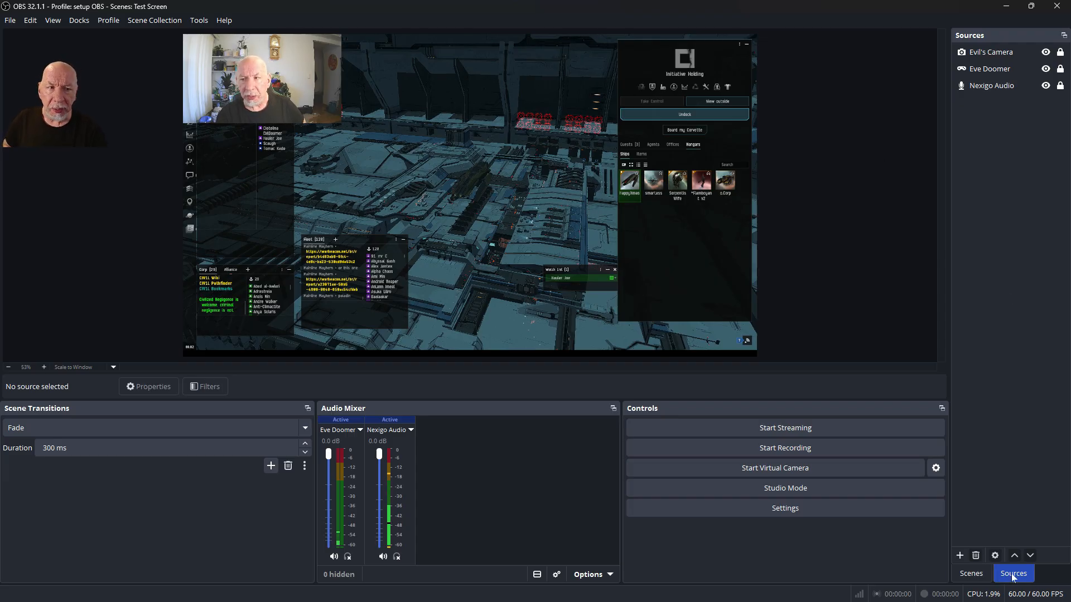
Add a new image source named "Station" to Startup Scene, using PI Zoom.png from the Screenshots folder
{"action": "left_click", "coordinate": [959, 557]}
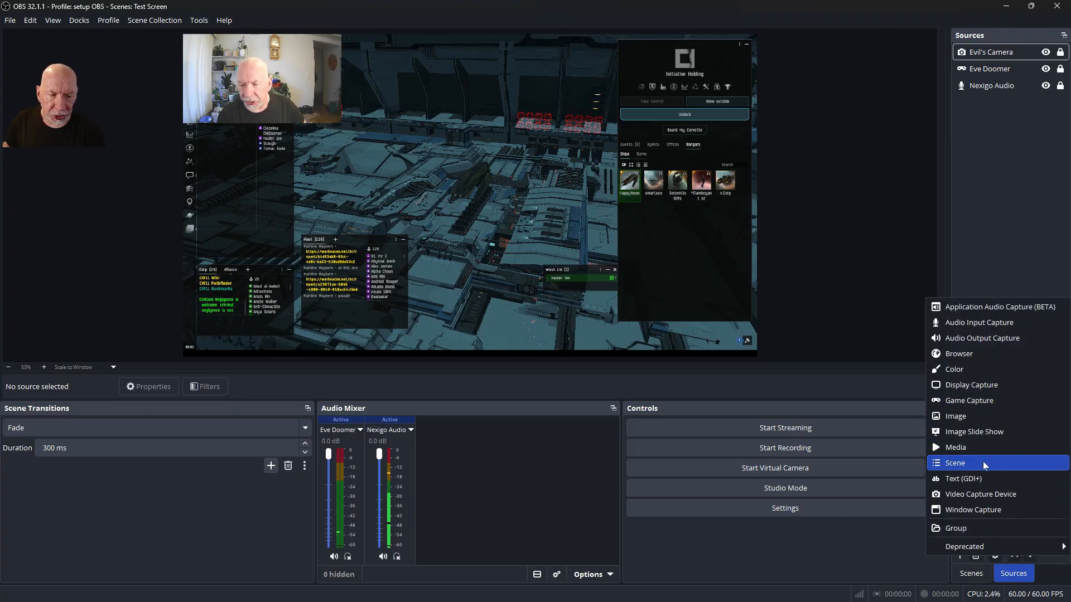
{"action": "left_click", "coordinate": [964, 417]}
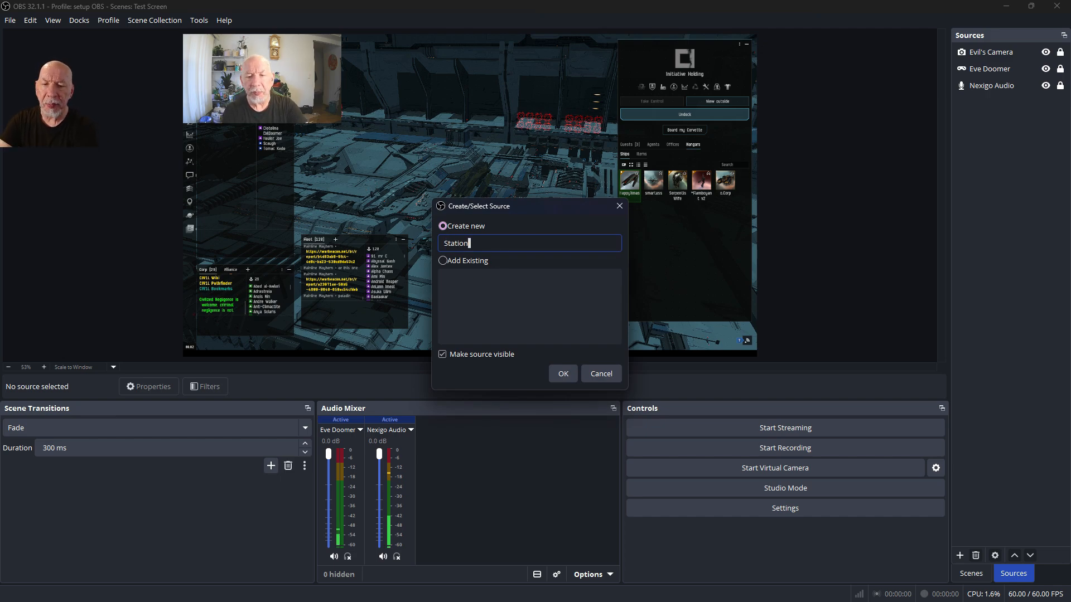
{"action": "key", "text": "Return"}
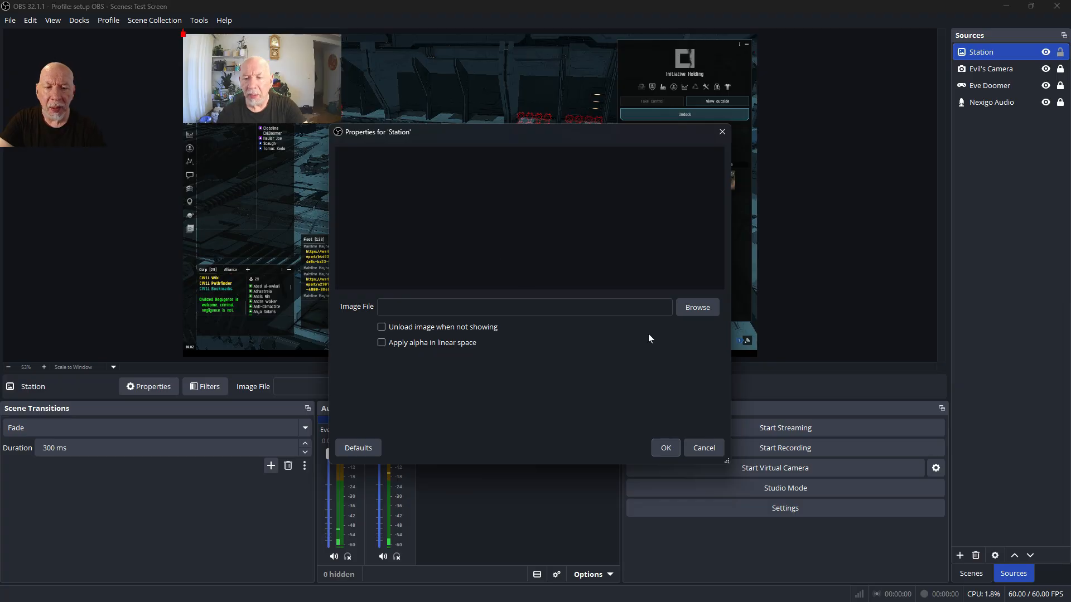
{"action": "left_click", "coordinate": [699, 308]}
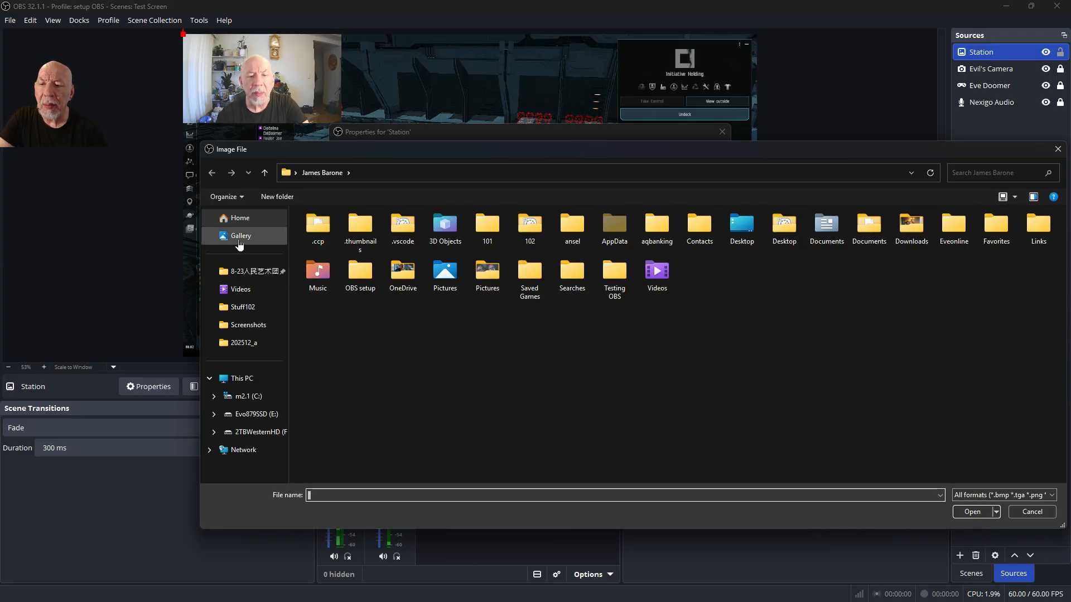
{"action": "left_click", "coordinate": [249, 324]}
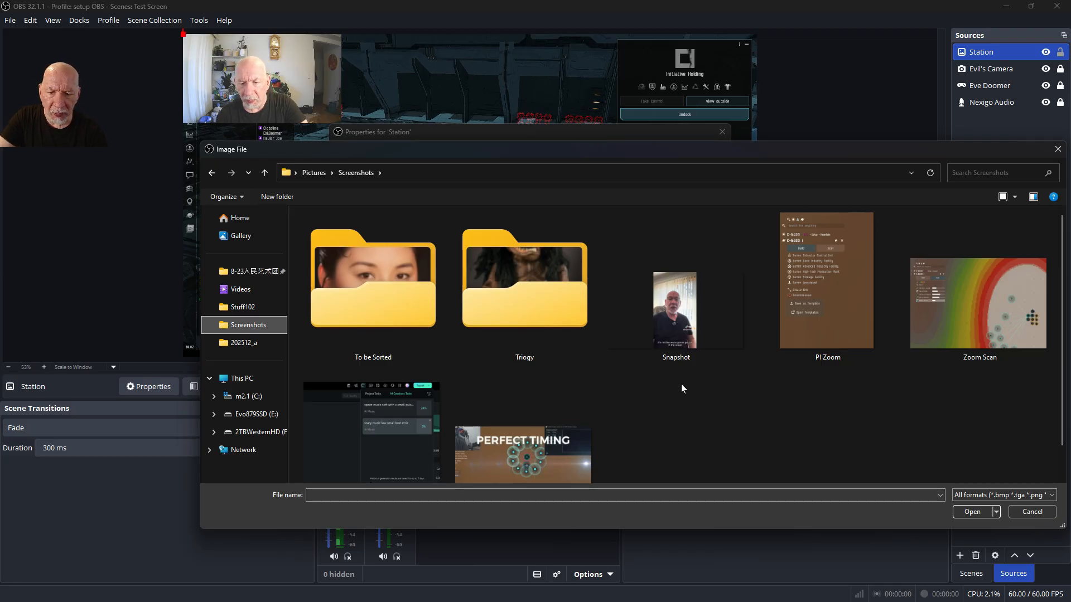
{"action": "double_click", "coordinate": [826, 250]}
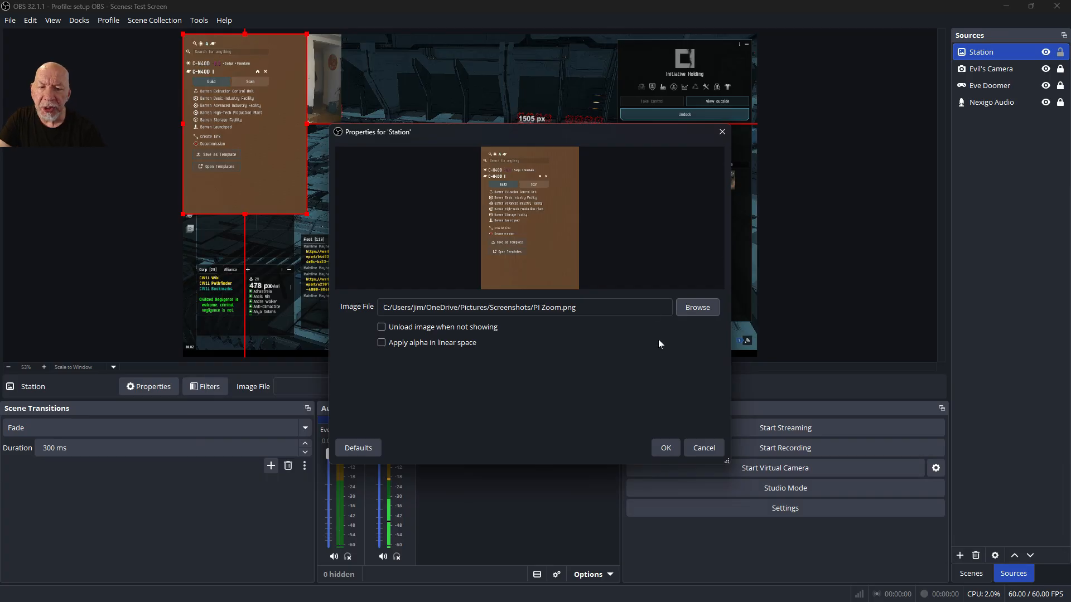
{"action": "left_click", "coordinate": [667, 448]}
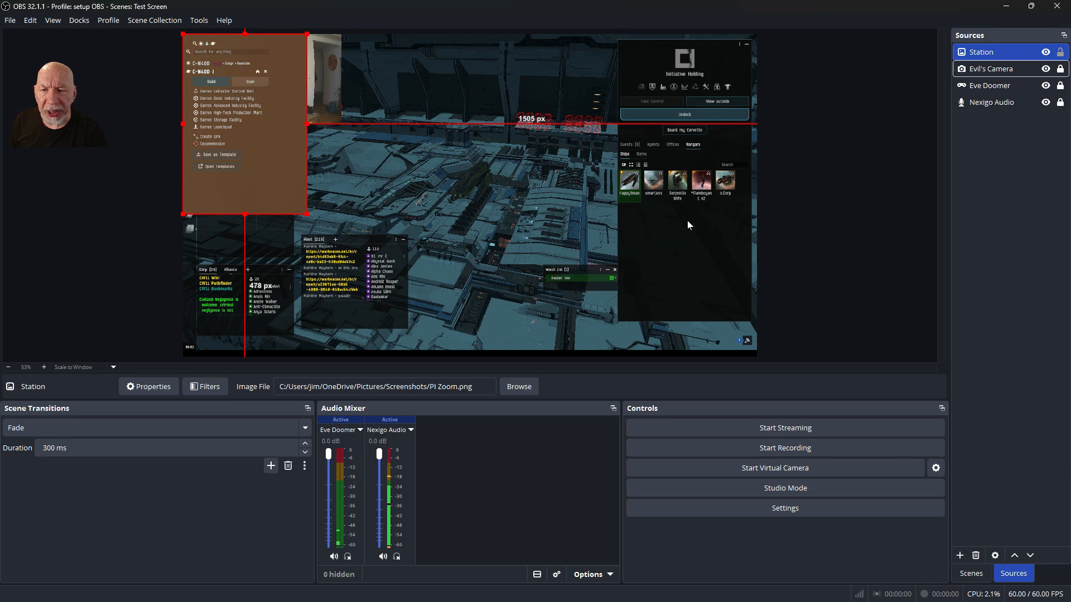
Move the Station image onto the EVE station panel and enlarge it until it covers the whole panel
{"action": "left_click_drag", "start_coordinate": [235, 55], "coordinate": [699, 58]}
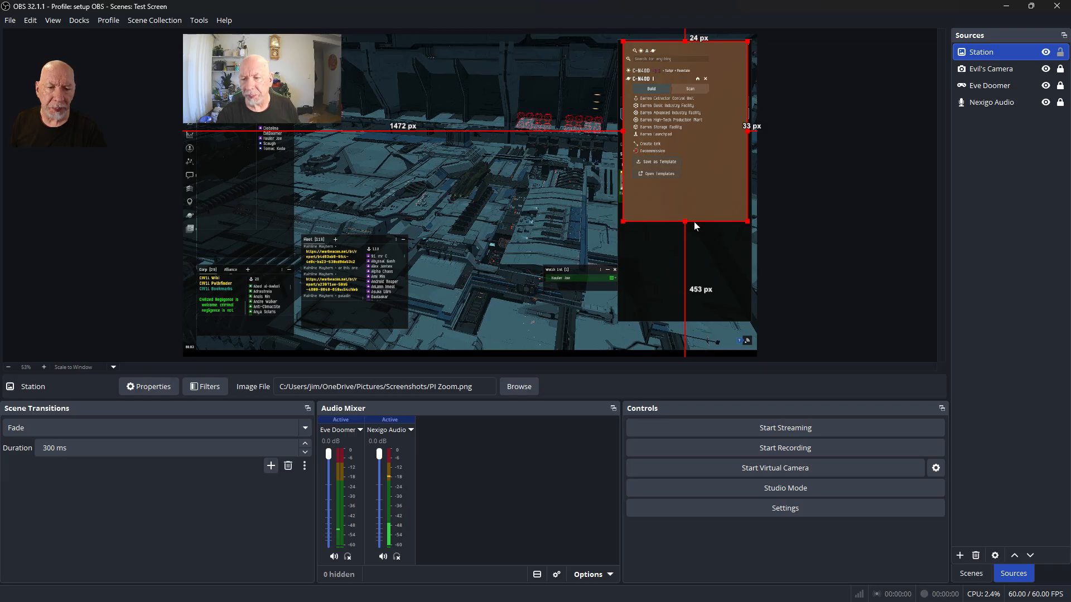
{"action": "left_click_drag", "start_coordinate": [684, 221], "coordinate": [679, 317]}
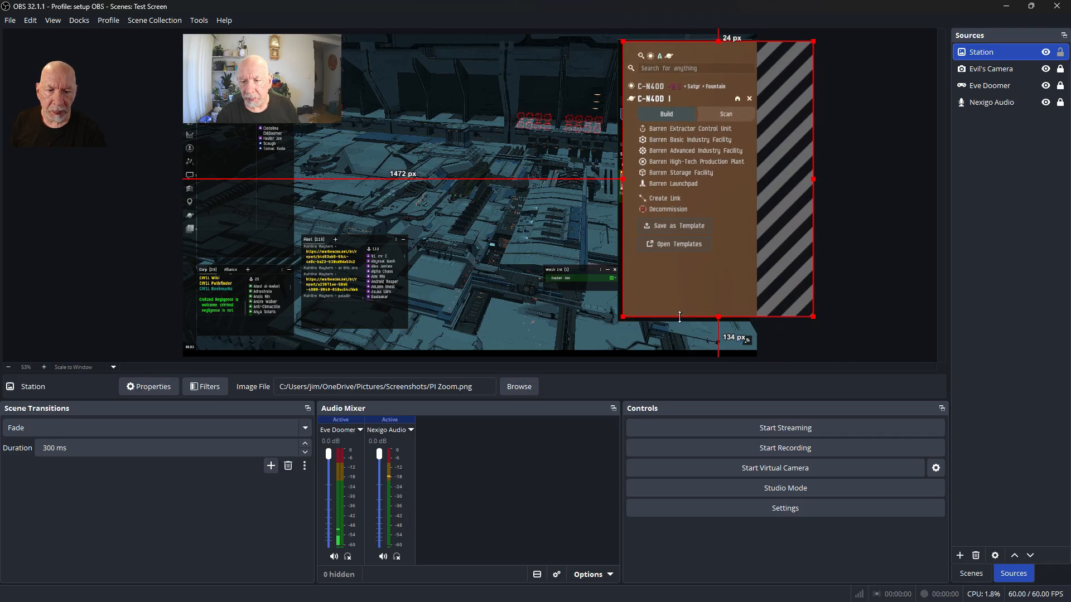
{"action": "left_click_drag", "start_coordinate": [693, 148], "coordinate": [687, 144]}
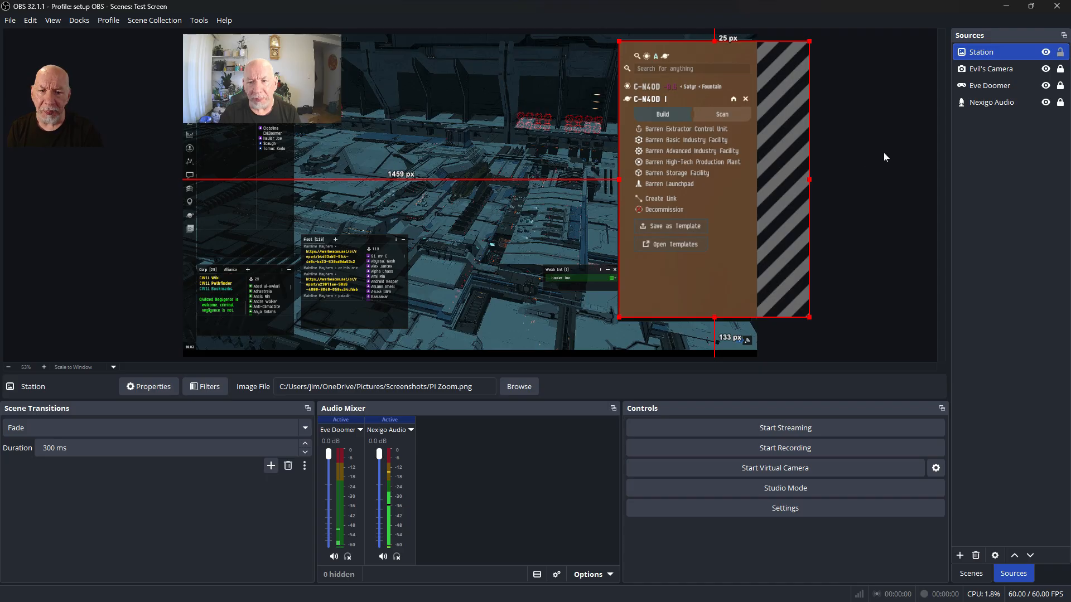
Test hiding and showing the Station image, lock it in place, and rotate the EVE hangar view behind it
{"action": "left_click", "coordinate": [1045, 53]}
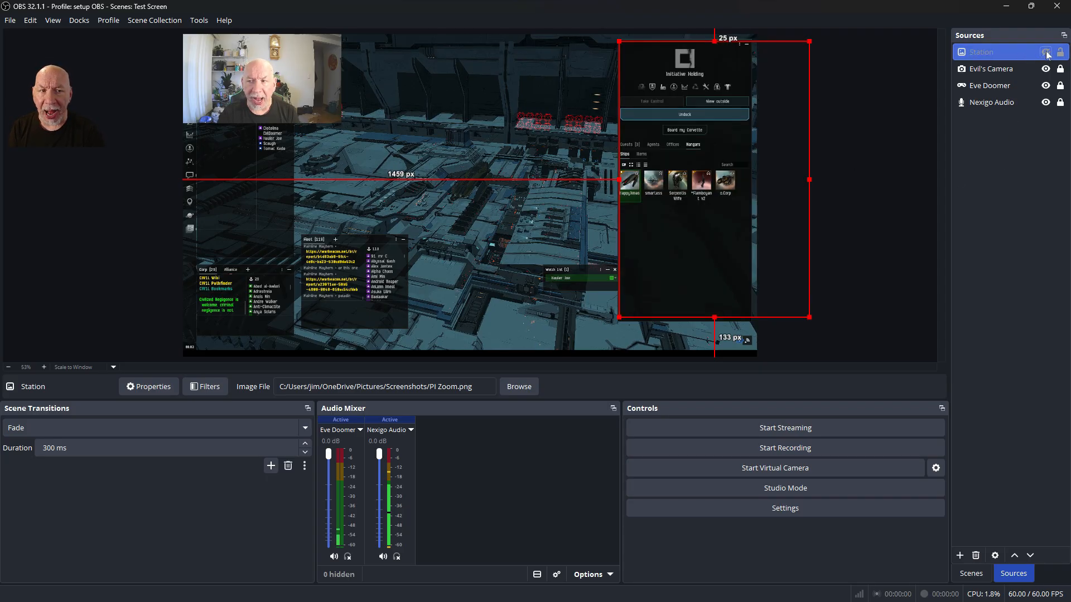
{"action": "left_click", "coordinate": [1046, 53]}
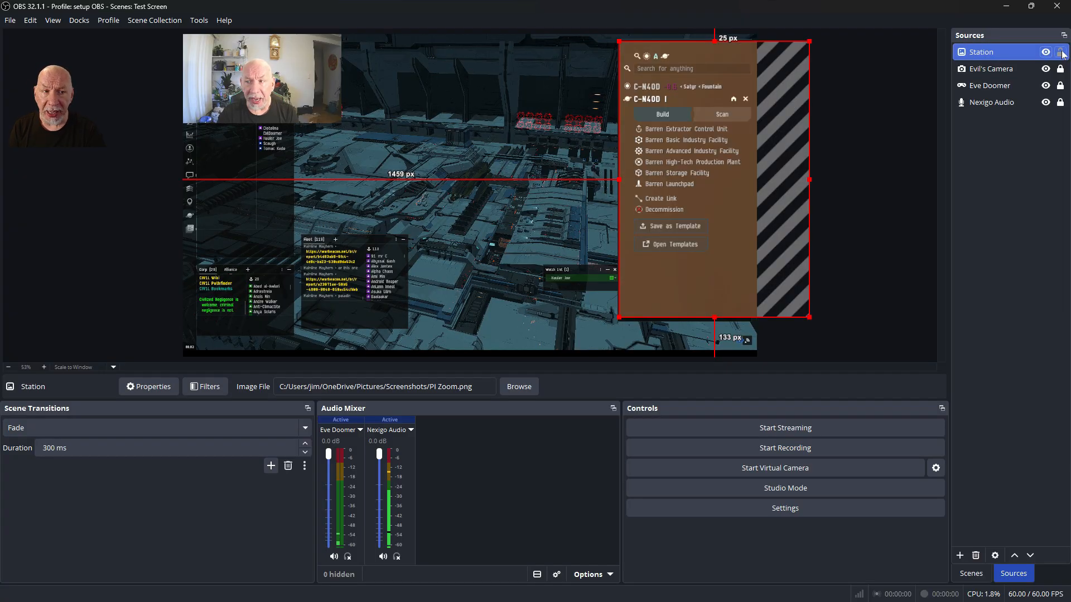
{"action": "left_click", "coordinate": [1060, 52]}
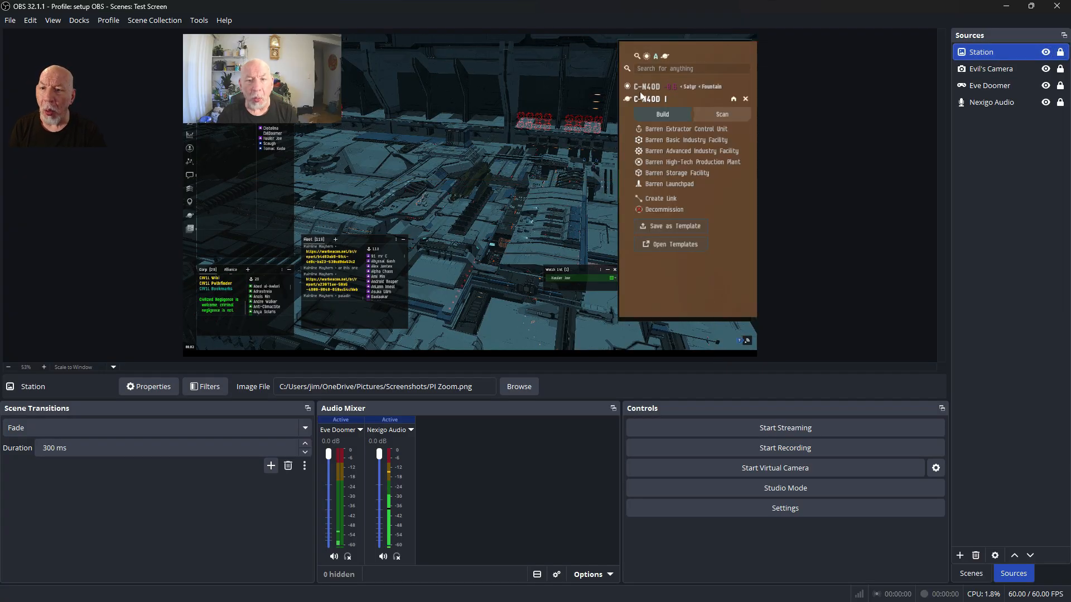
{"action": "left_click_drag", "start_coordinate": [449, 133], "coordinate": [560, 148]}
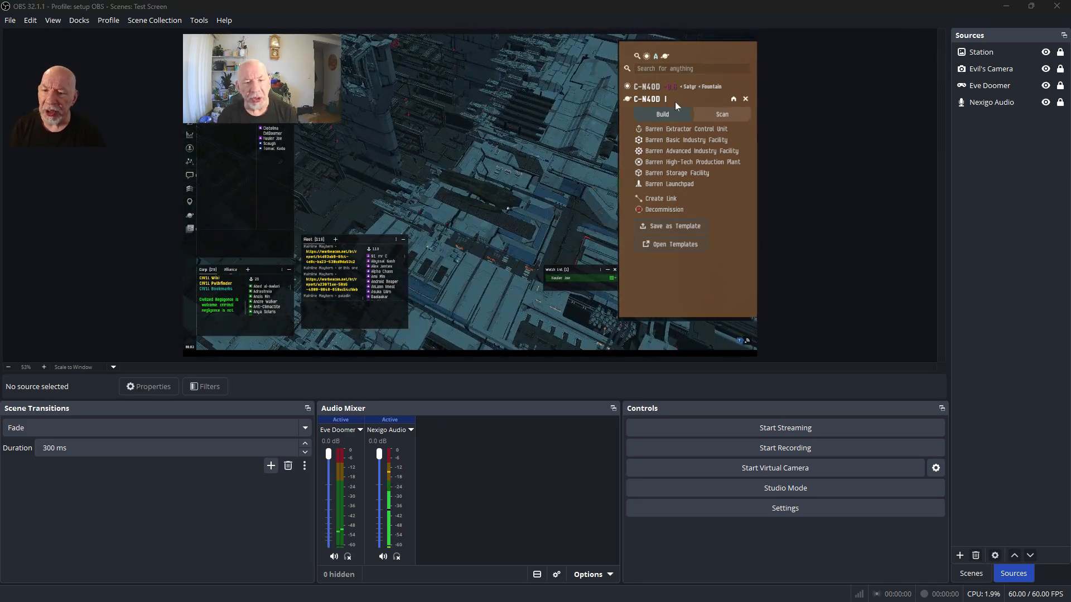
Unlock the Station image and move it over the EVE chat windows, about 695 px below the canvas's upper edge
{"action": "left_click", "coordinate": [1059, 52]}
{"action": "left_click_drag", "start_coordinate": [726, 56], "coordinate": [297, 245]}
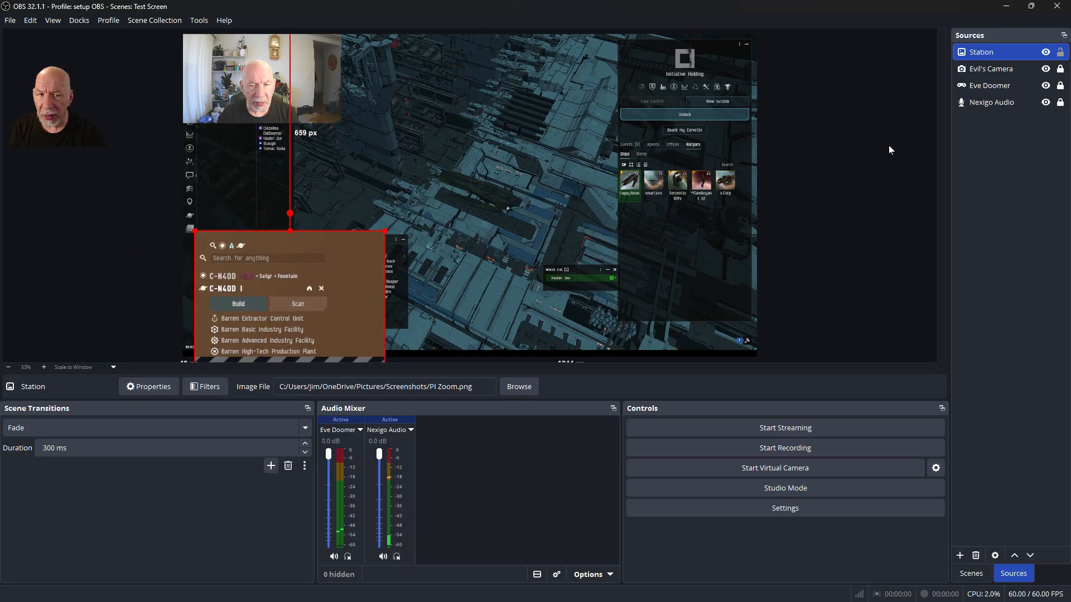
{"action": "left_click", "coordinate": [1061, 52]}
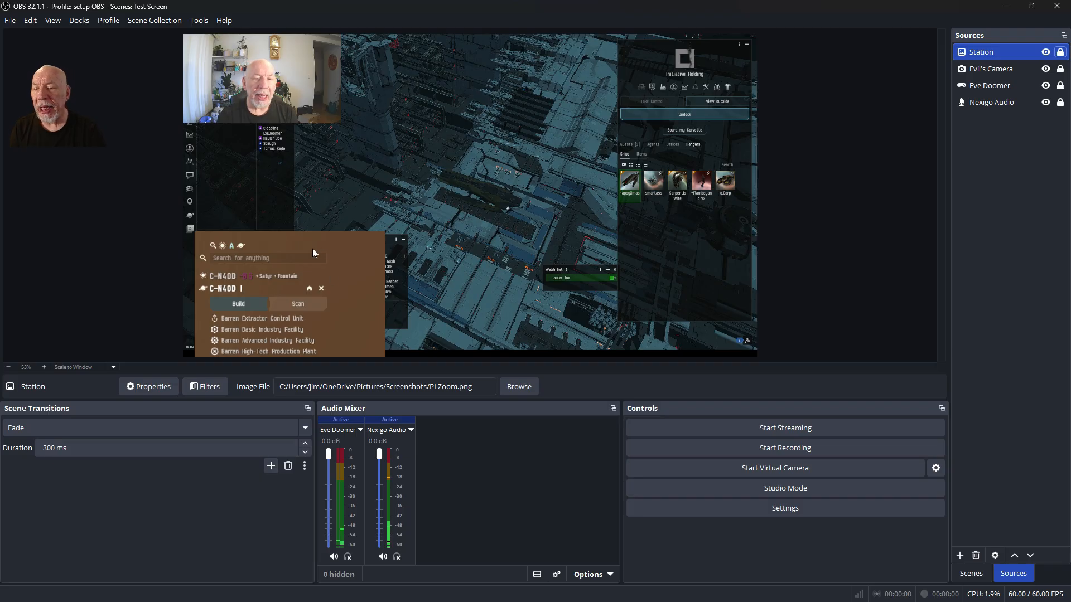
{"action": "left_click", "coordinate": [1060, 52]}
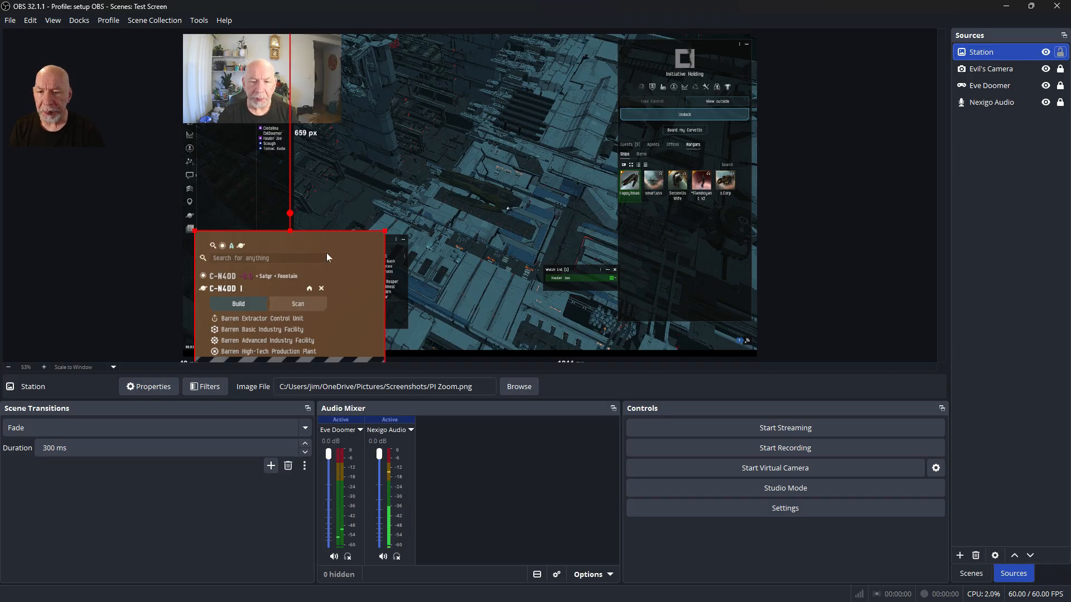
{"action": "left_click_drag", "start_coordinate": [299, 253], "coordinate": [479, 64]}
{"action": "left_click_drag", "start_coordinate": [479, 64], "coordinate": [316, 248]}
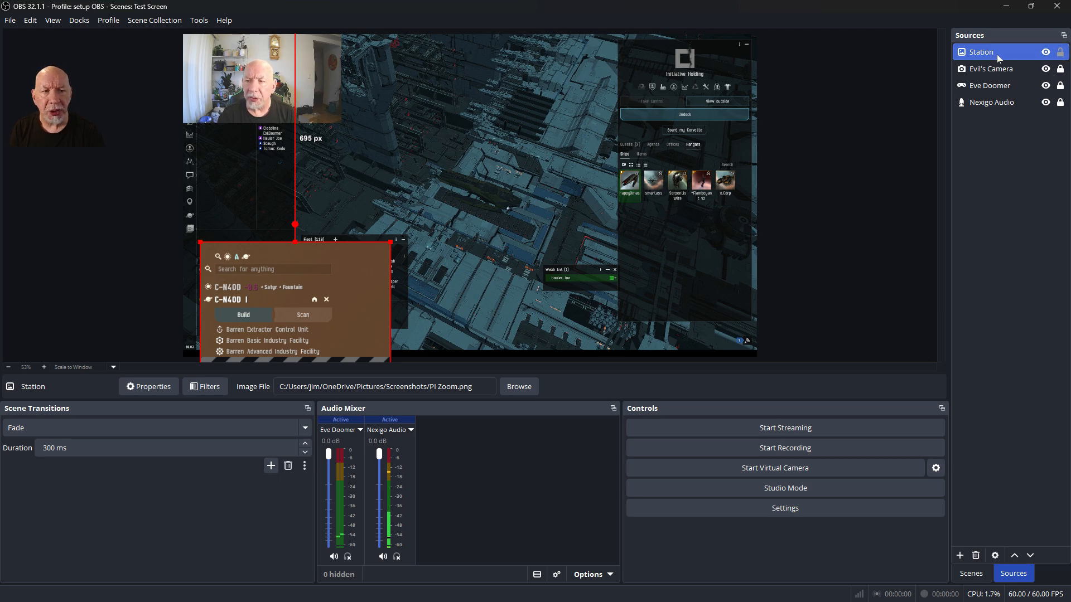
Hide the Station image, snip a clear area of the EVE hangar view, and save it as Blank Station EVE in PNG format in Screenshots
{"action": "left_click", "coordinate": [1046, 52]}
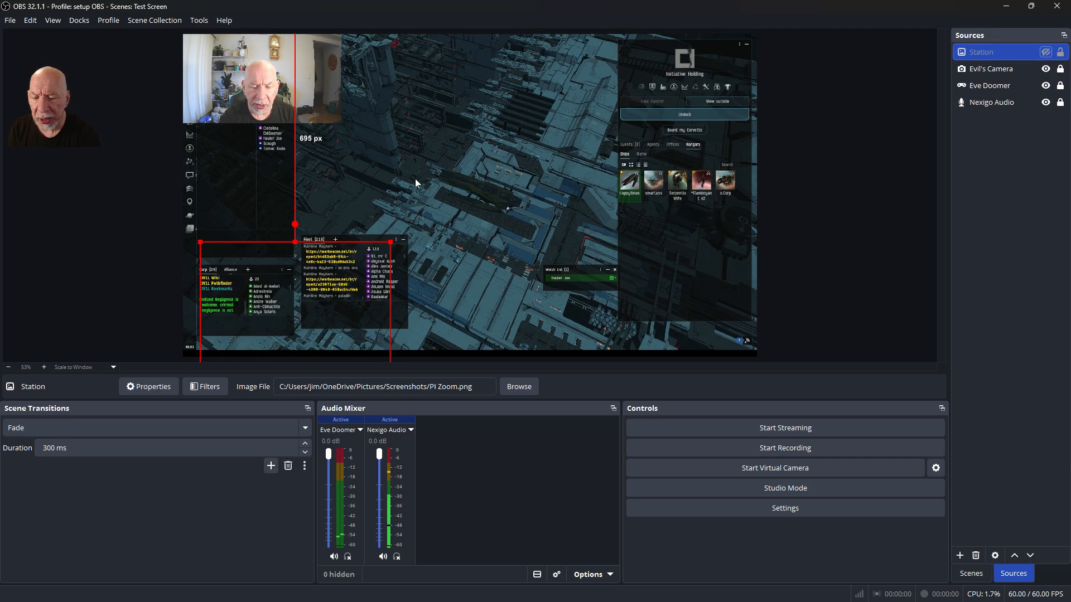
{"action": "key", "text": "super+shift+s"}
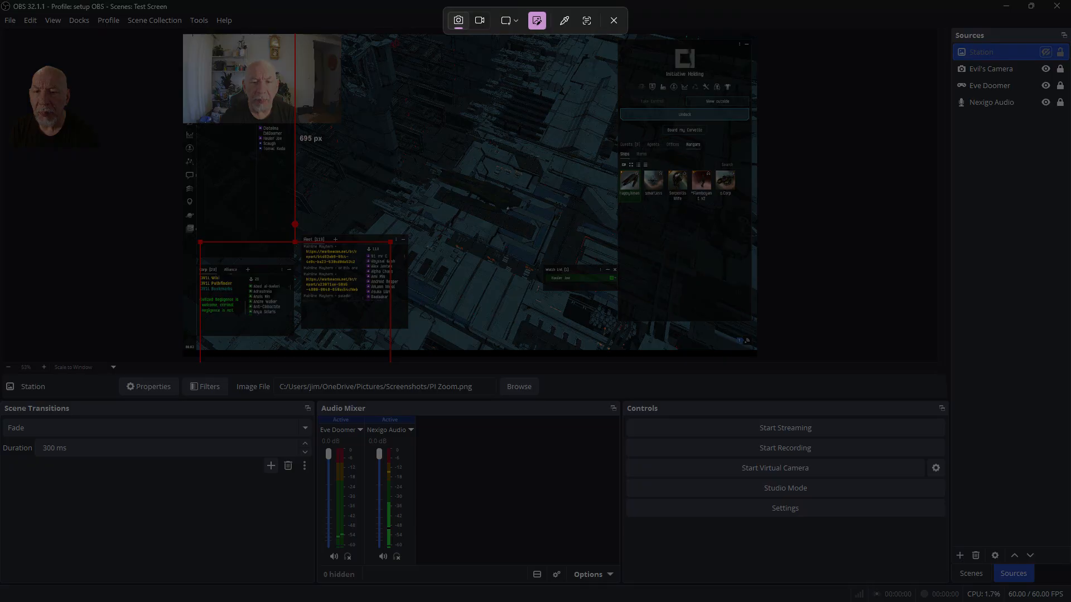
{"action": "mouse_move", "coordinate": [347, 39]}
{"action": "left_mouse_down"}
{"action": "mouse_move", "coordinate": [611, 333]}
{"action": "mouse_move", "coordinate": [613, 215]}
{"action": "mouse_move", "coordinate": [608, 229]}
{"action": "left_mouse_up"}
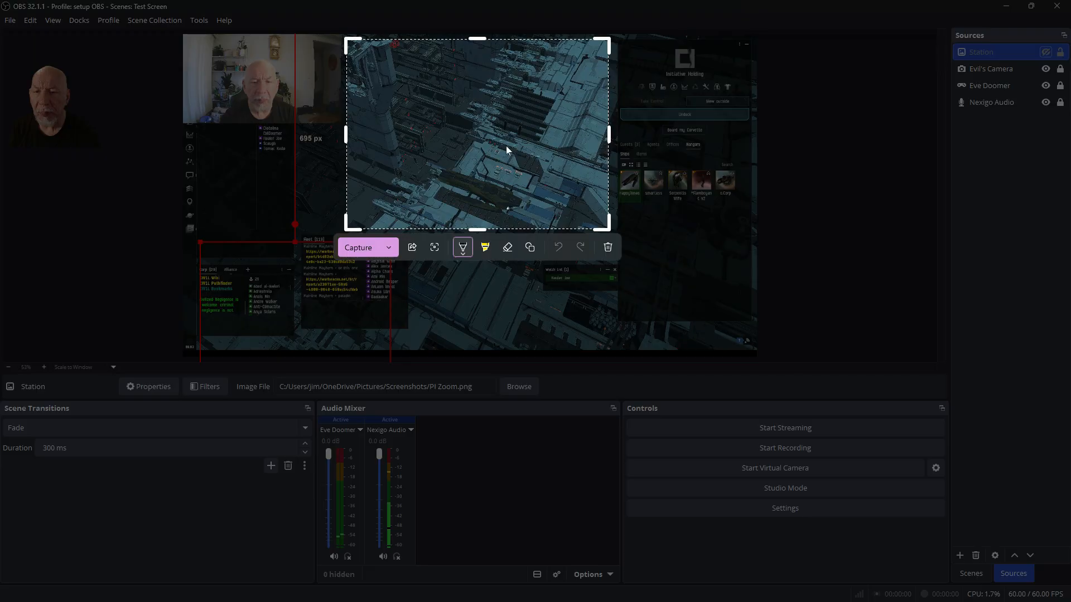
{"action": "left_click", "coordinate": [390, 245]}
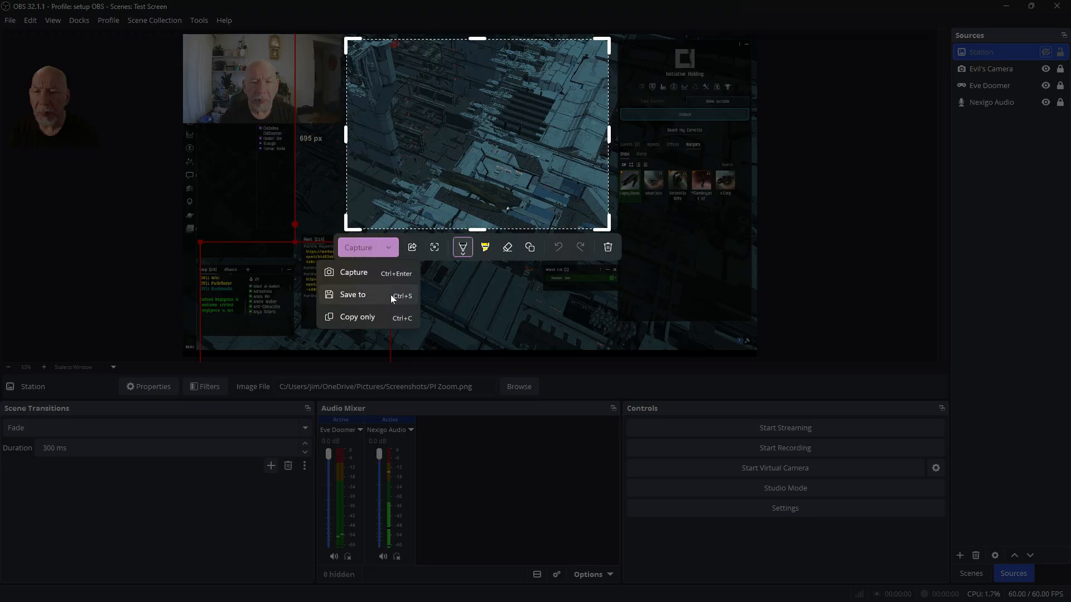
{"action": "left_click", "coordinate": [356, 293]}
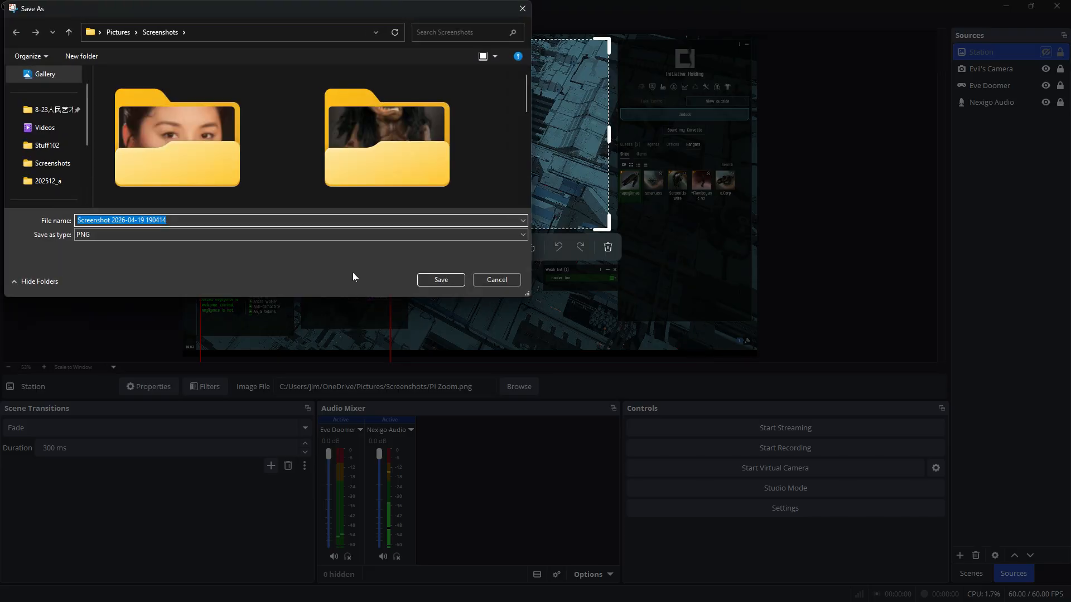
{"action": "type", "text": "Dyt"}
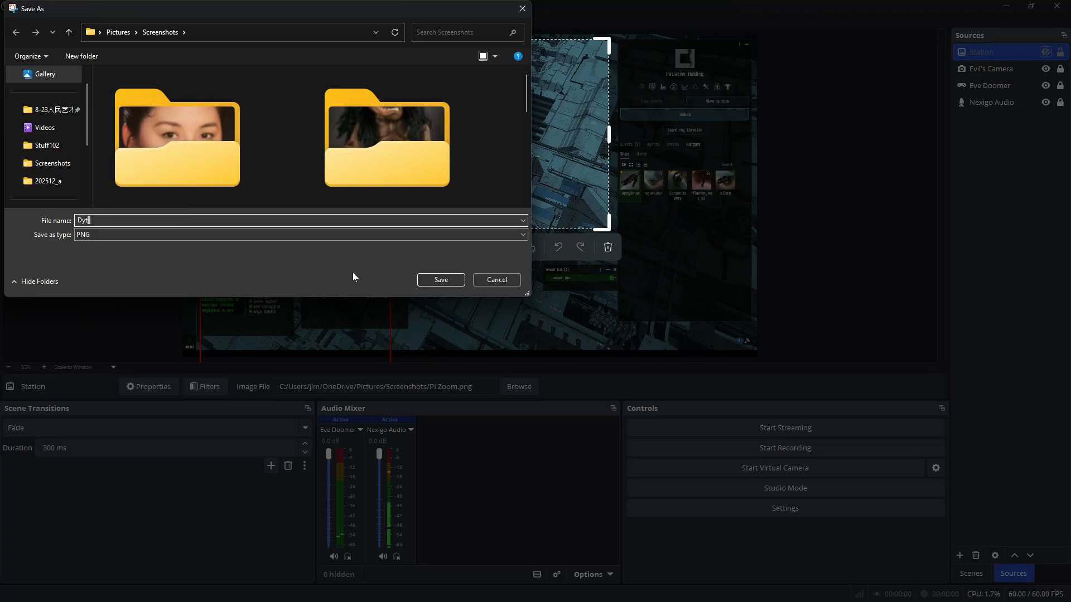
{"action": "type", "text": "Blank Station EVE"}
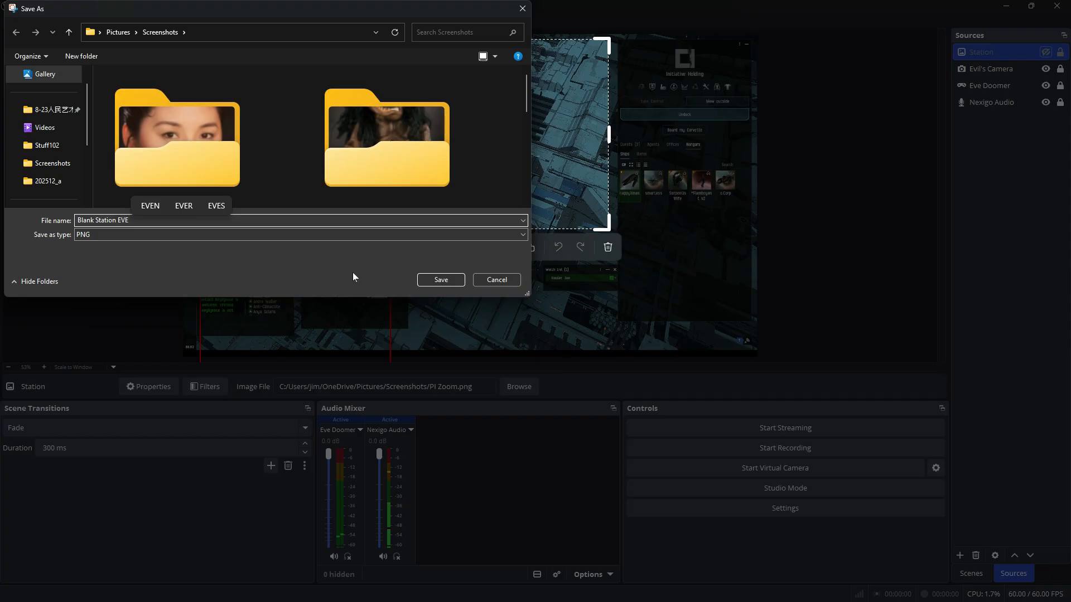
{"action": "left_click", "coordinate": [448, 280]}
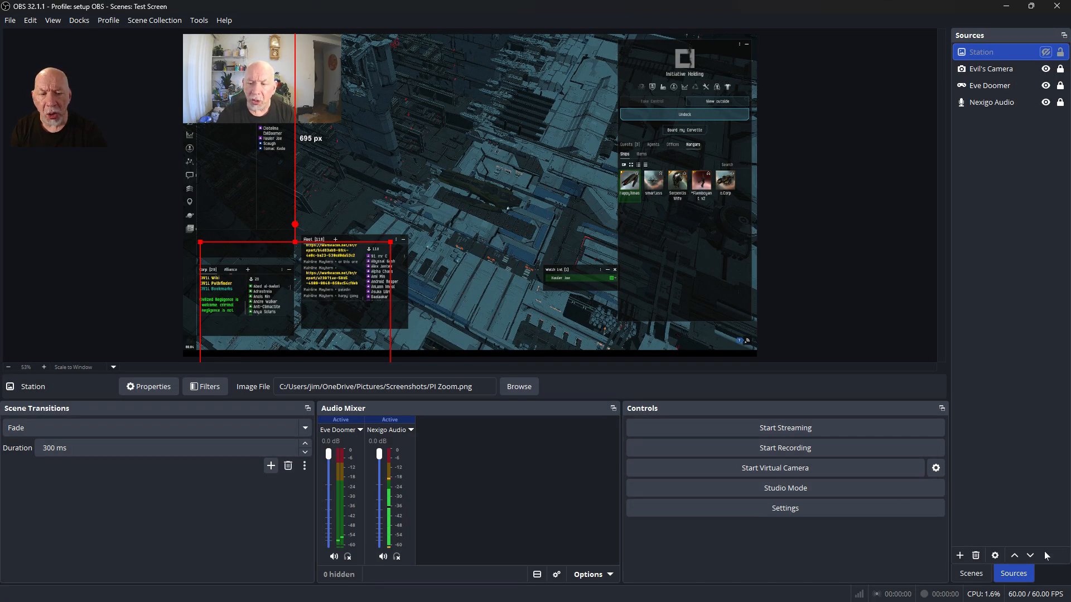
Add a new image source with the default name Image to Startup Scene, using Blank Station EVE.png from the Screenshots folder
{"action": "left_click", "coordinate": [961, 556]}
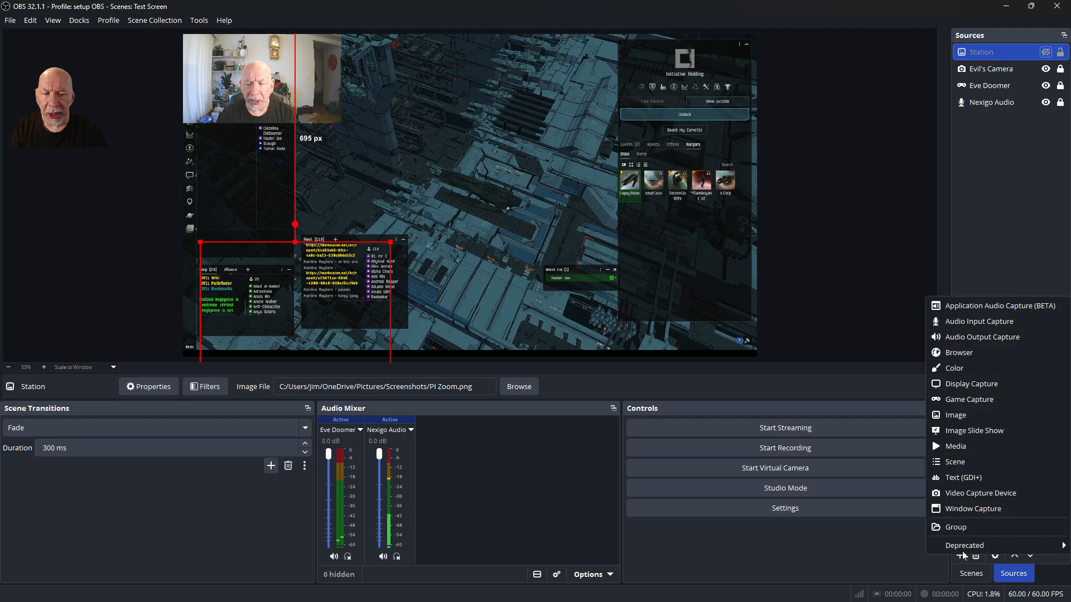
{"action": "left_click", "coordinate": [961, 415]}
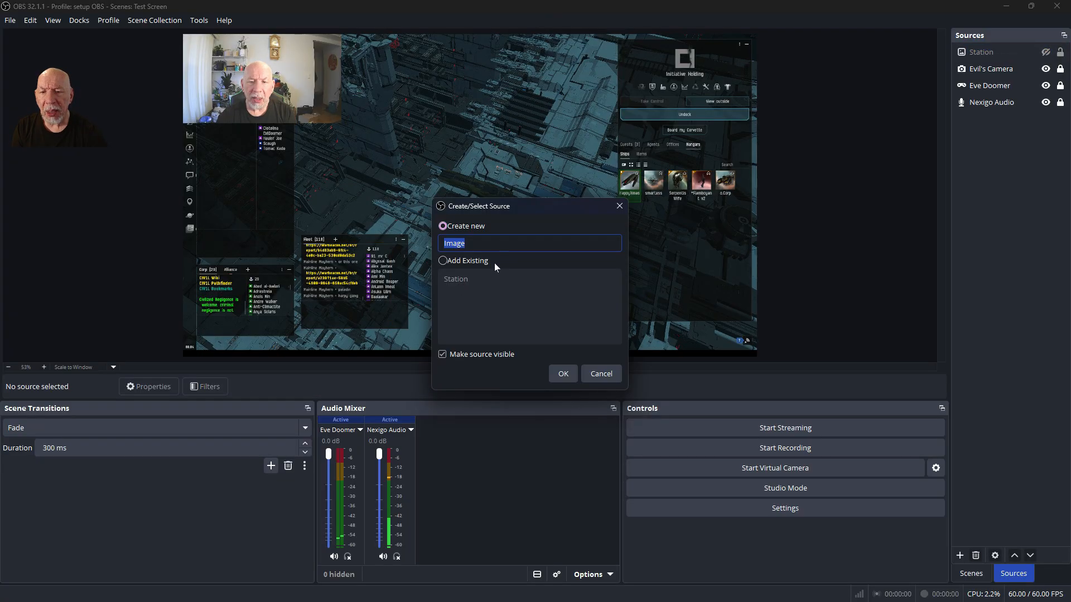
{"action": "left_click", "coordinate": [562, 372]}
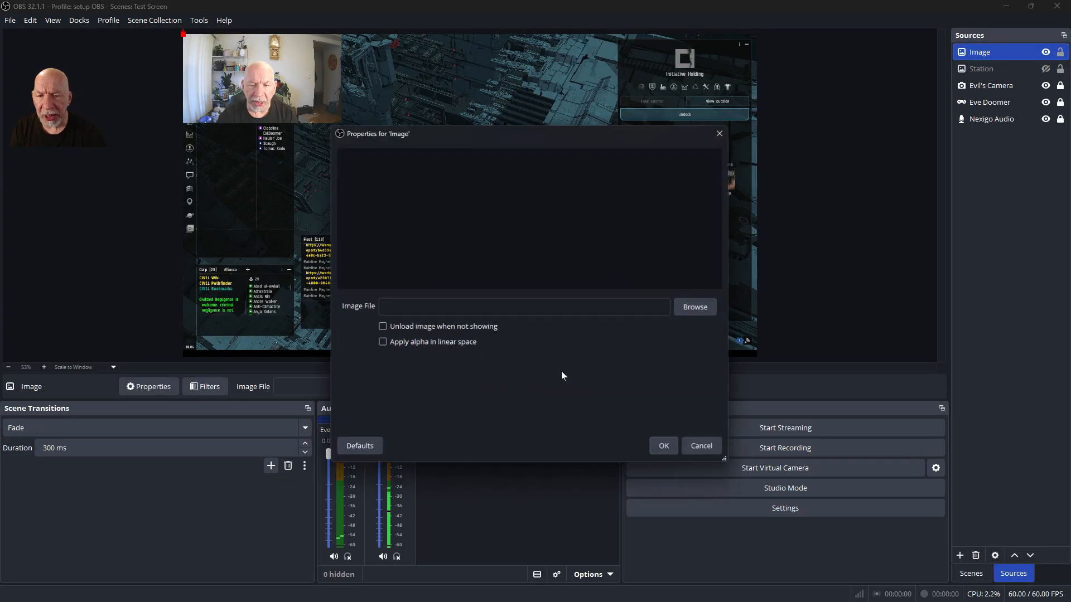
{"action": "left_click", "coordinate": [683, 306]}
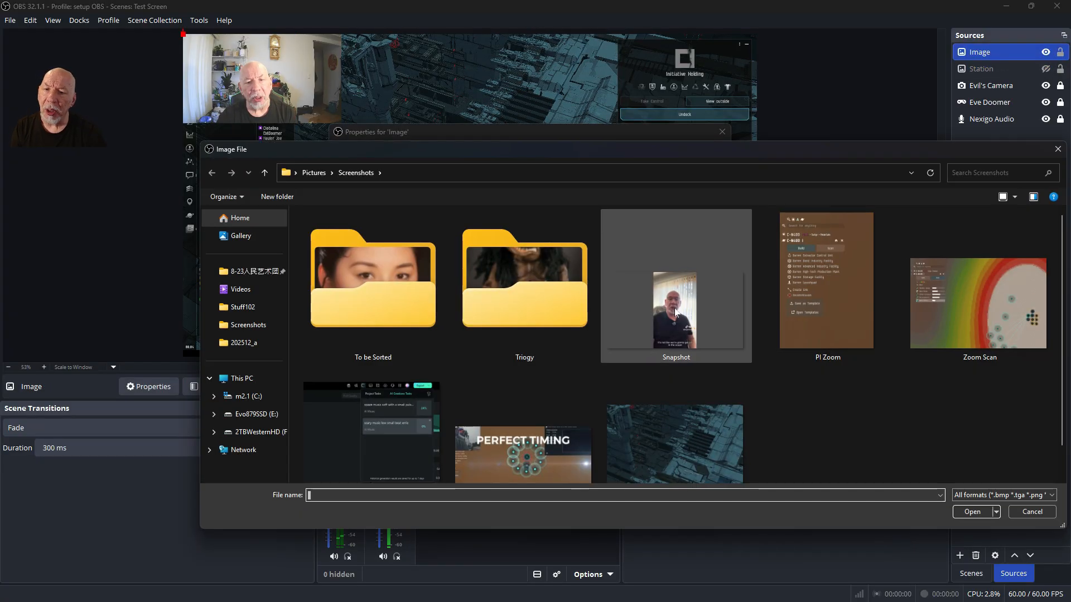
{"action": "left_click", "coordinate": [693, 434]}
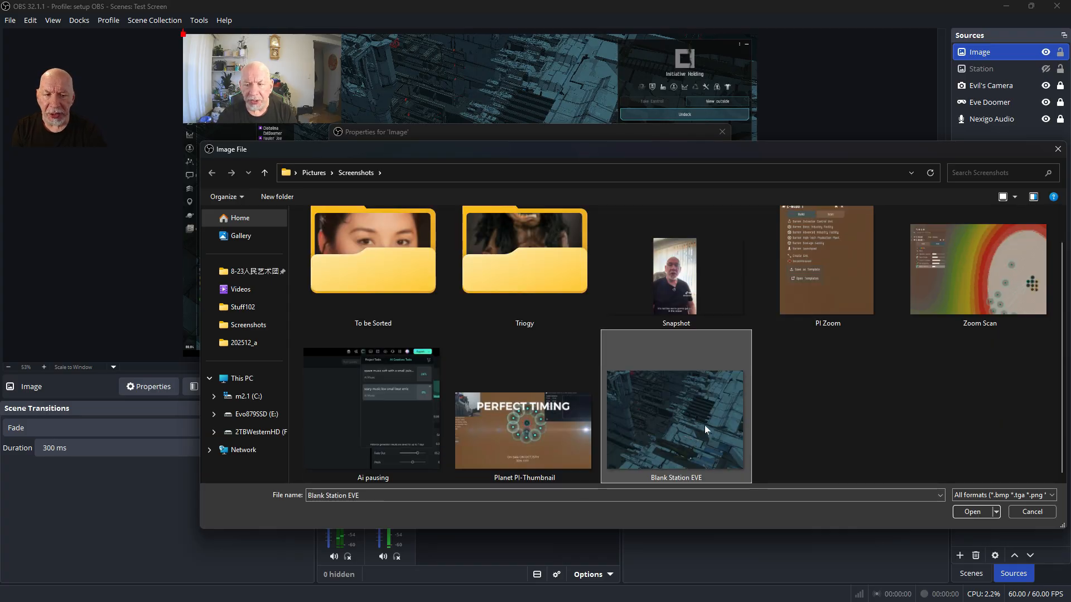
{"action": "left_click", "coordinate": [972, 512]}
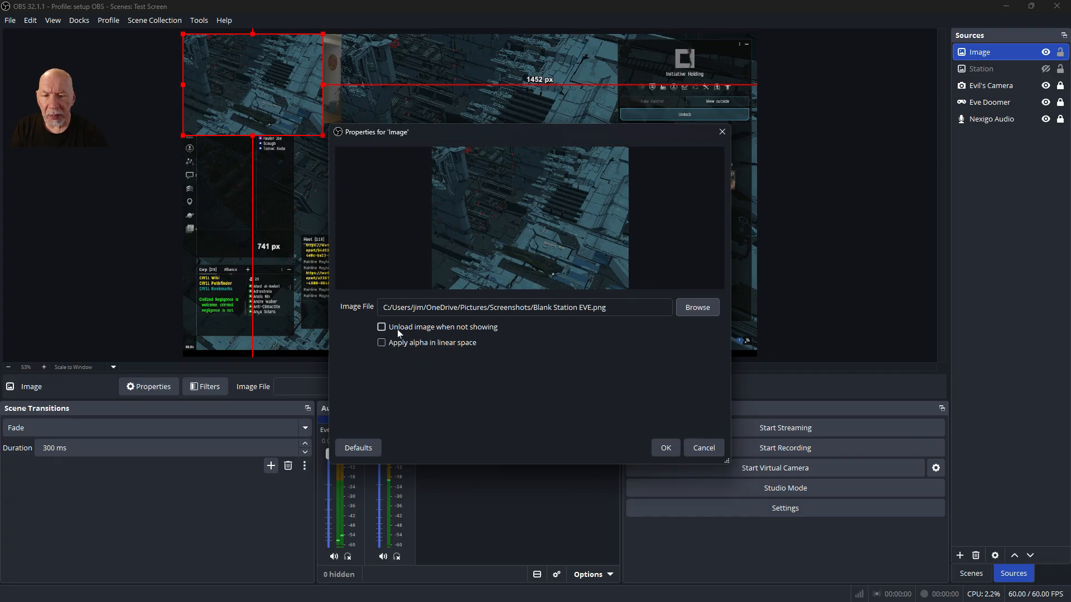
{"action": "left_click", "coordinate": [668, 448]}
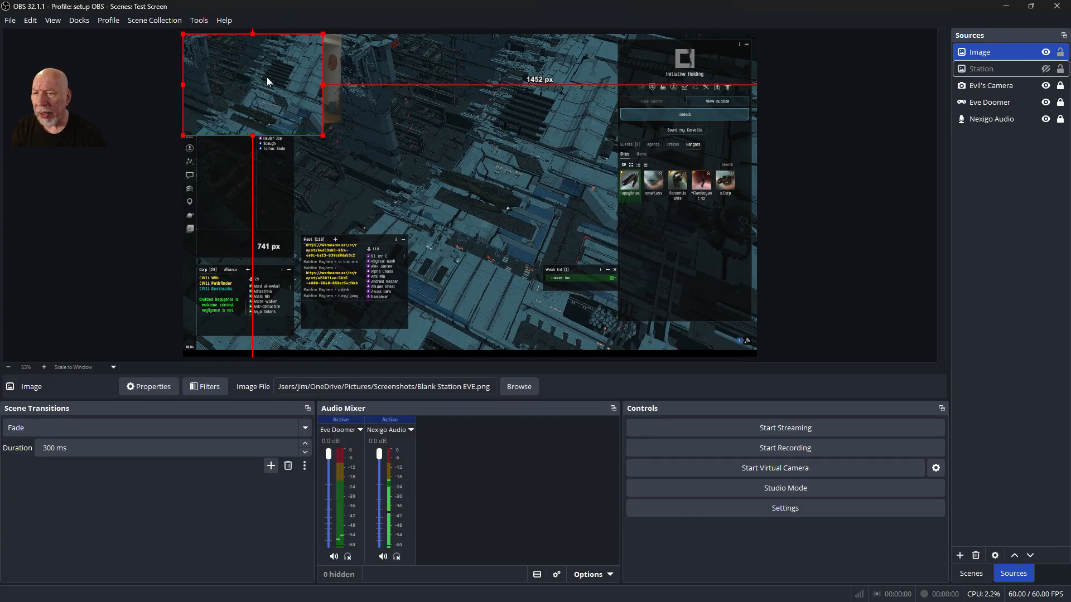
Position Image about 672 px below the canvas's upper edge, enlarge it to cover both EVE chat windows, and lock it
{"action": "left_click_drag", "start_coordinate": [266, 74], "coordinate": [279, 274]}
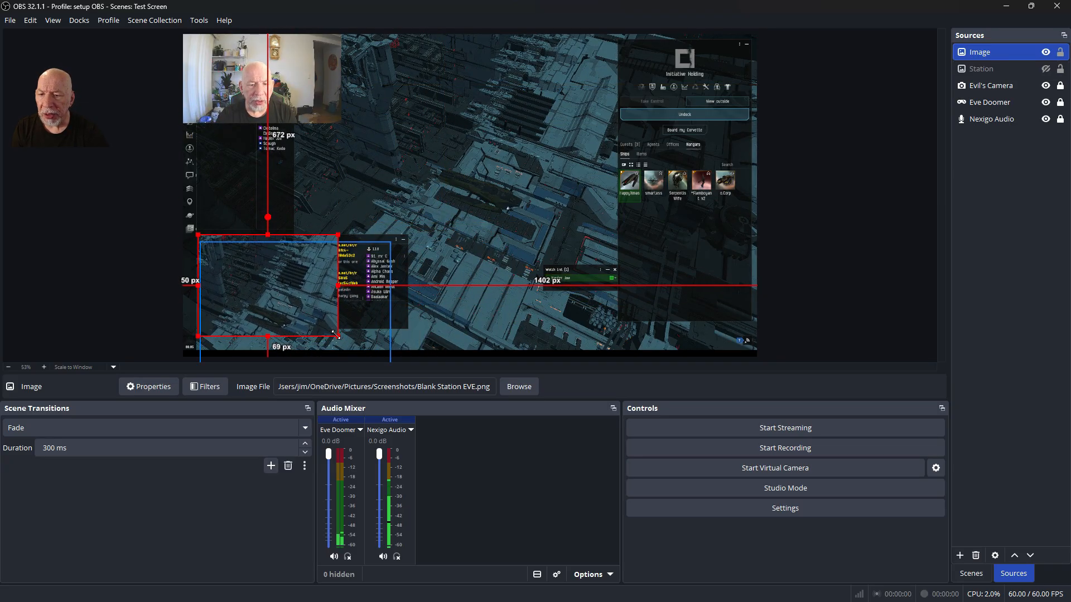
{"action": "left_click_drag", "start_coordinate": [335, 334], "coordinate": [422, 399]}
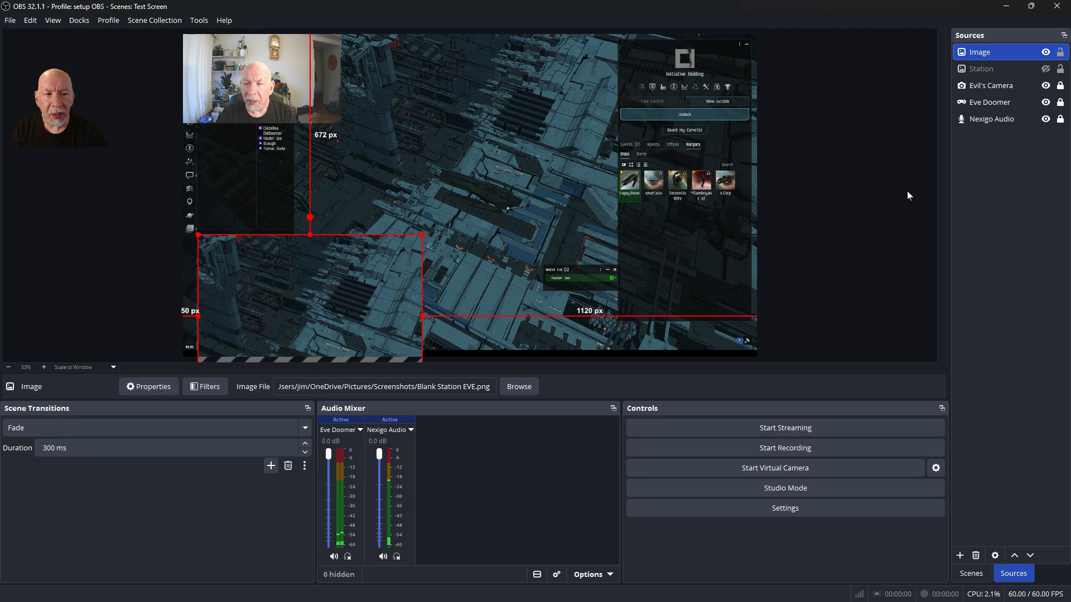
{"action": "left_click", "coordinate": [1061, 53]}
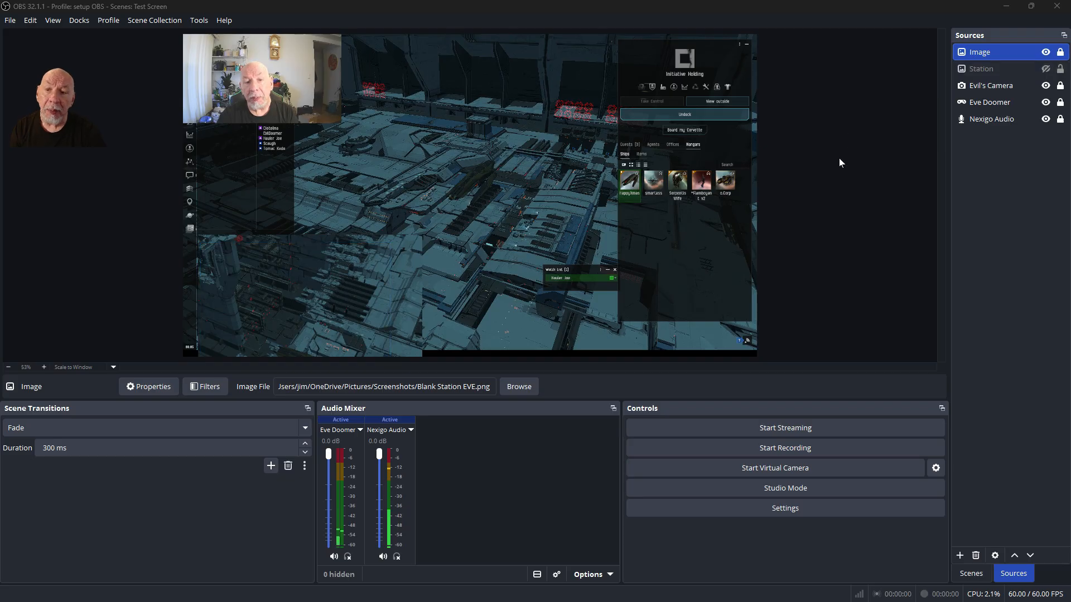
Test Image beneath all other sources, place it between Evil's Camera and Eve Doomer, and remove the Station source
{"action": "left_click", "coordinate": [984, 149]}
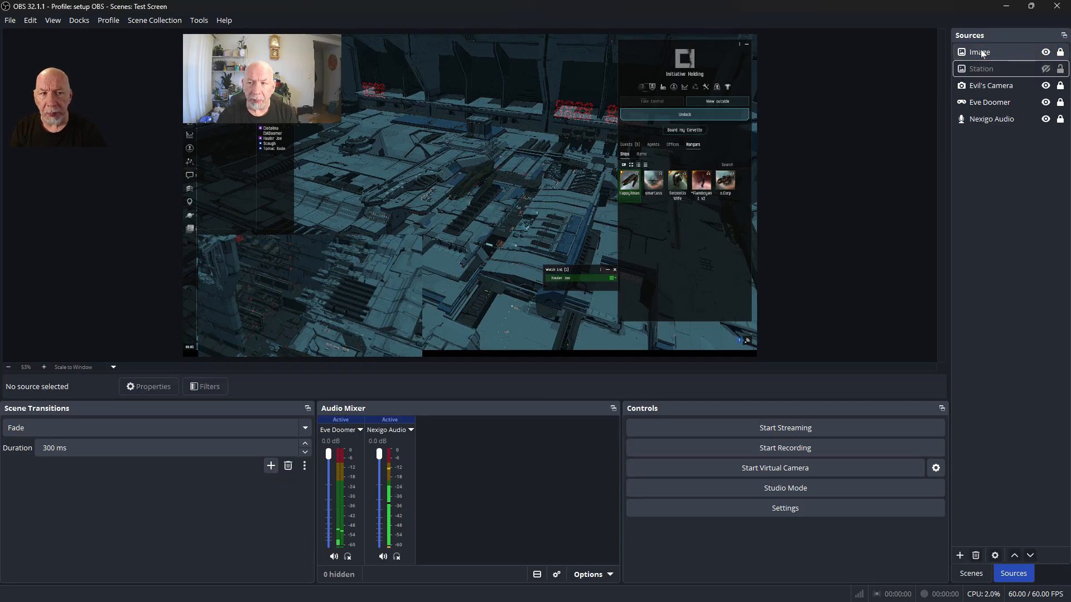
{"action": "left_click_drag", "start_coordinate": [981, 53], "coordinate": [991, 134]}
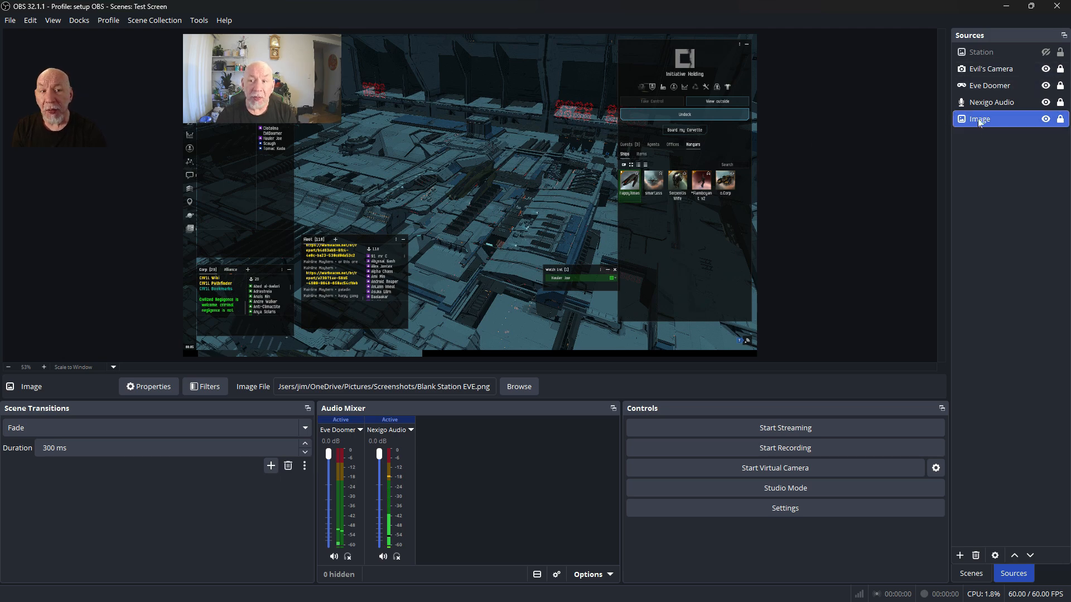
{"action": "left_click_drag", "start_coordinate": [978, 119], "coordinate": [979, 75]}
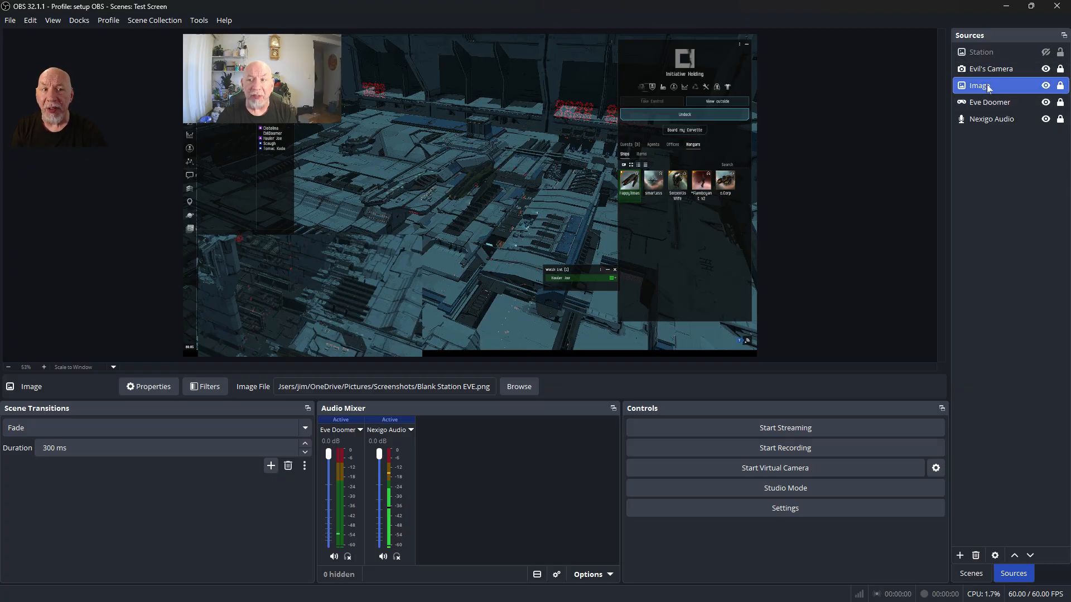
{"action": "left_click_drag", "start_coordinate": [987, 87], "coordinate": [986, 57]}
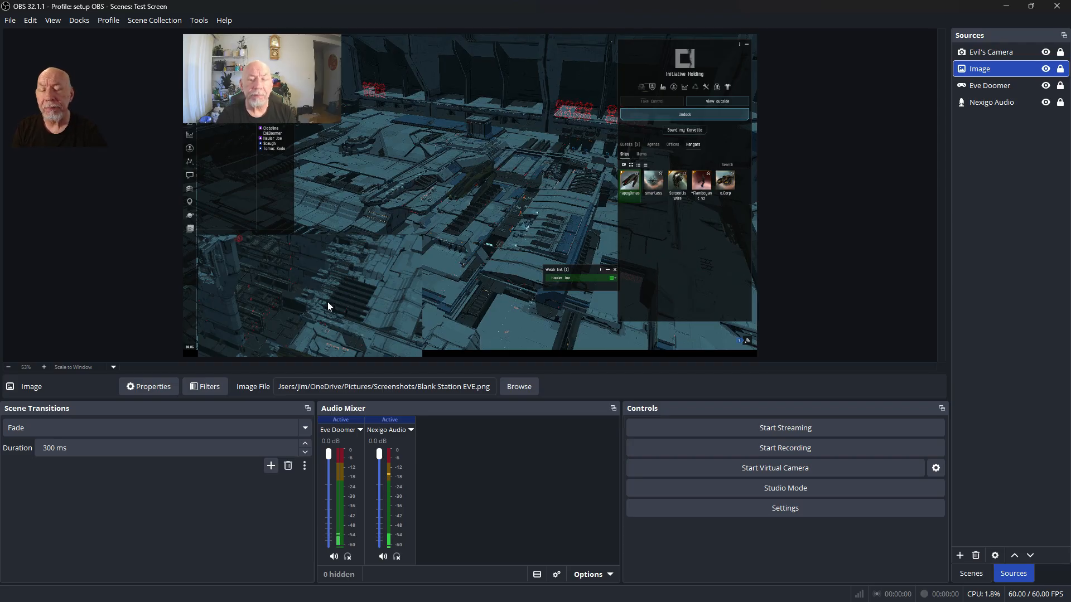
{"action": "left_click", "coordinate": [519, 232]}
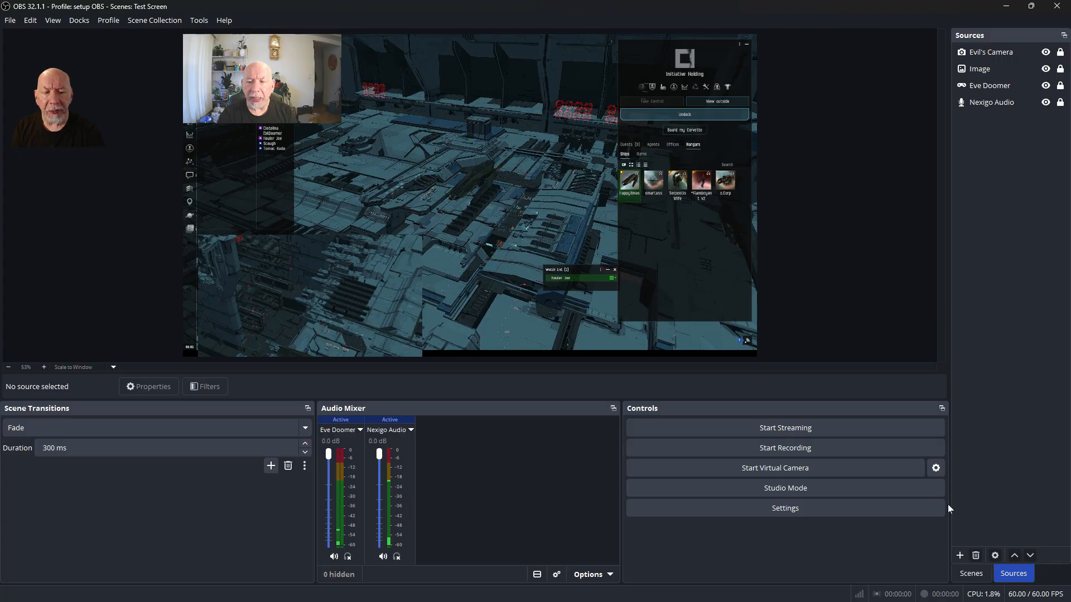
Preview the Just Evils Camera scene and switch back to Startup Scene
{"action": "left_click", "coordinate": [972, 573]}
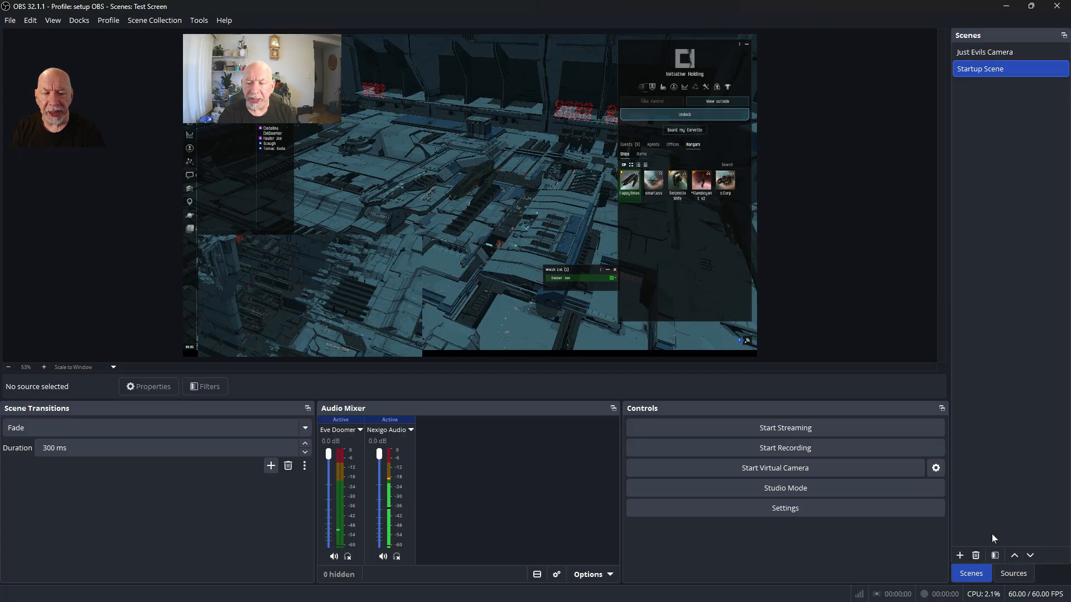
{"action": "left_click", "coordinate": [1038, 51]}
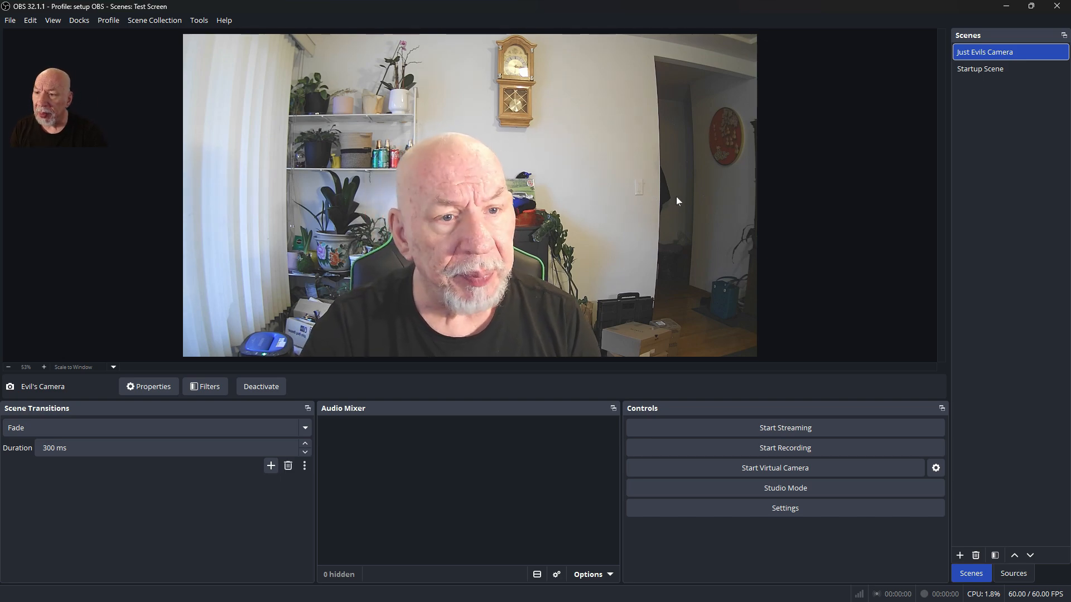
{"action": "left_click", "coordinate": [987, 69]}
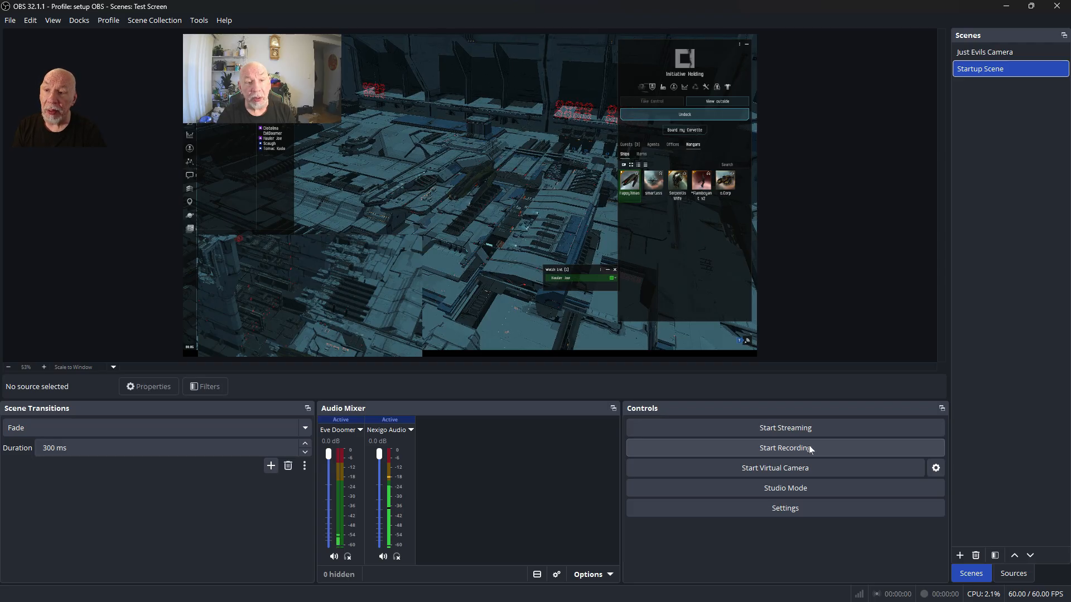
Record a test clip of Startup Scene for about 22 seconds, stop it, and show the recordings folder
{"action": "left_click", "coordinate": [731, 446]}
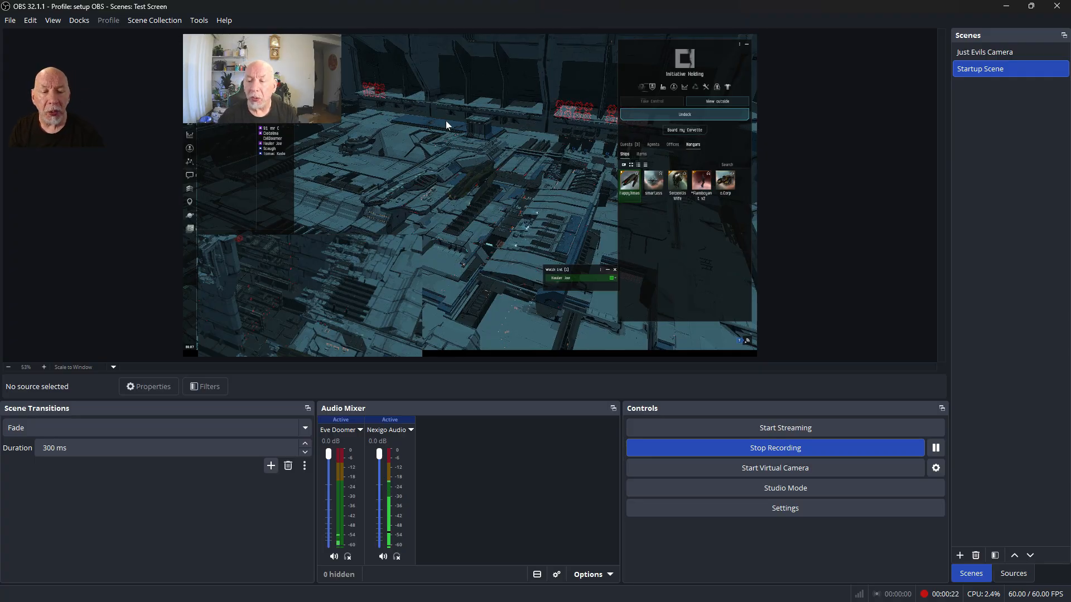
{"action": "left_click", "coordinate": [812, 448]}
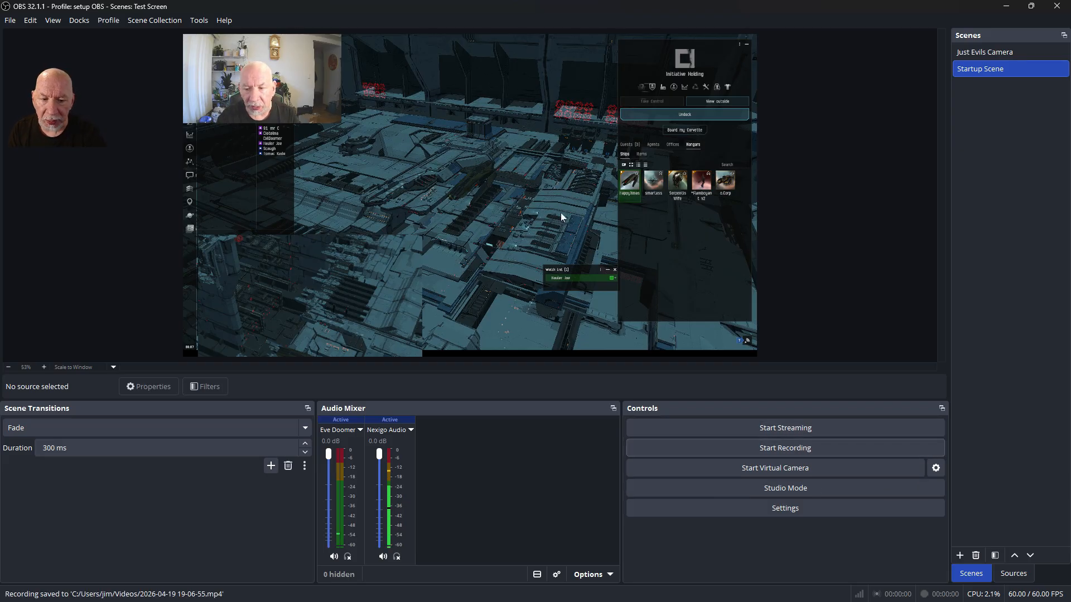
{"action": "left_click", "coordinate": [10, 20]}
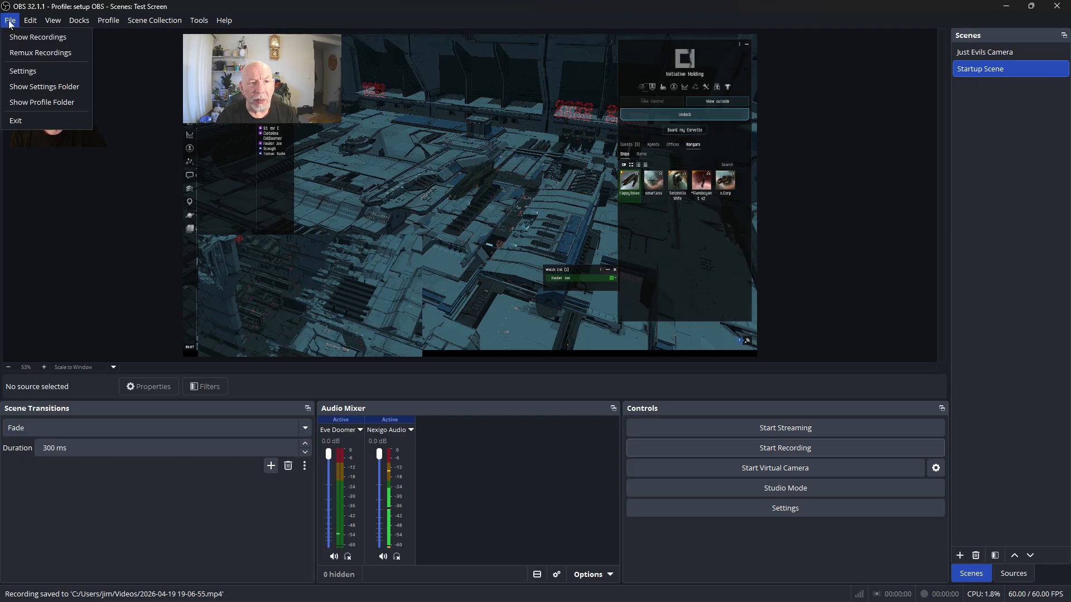
{"action": "left_click", "coordinate": [38, 36]}
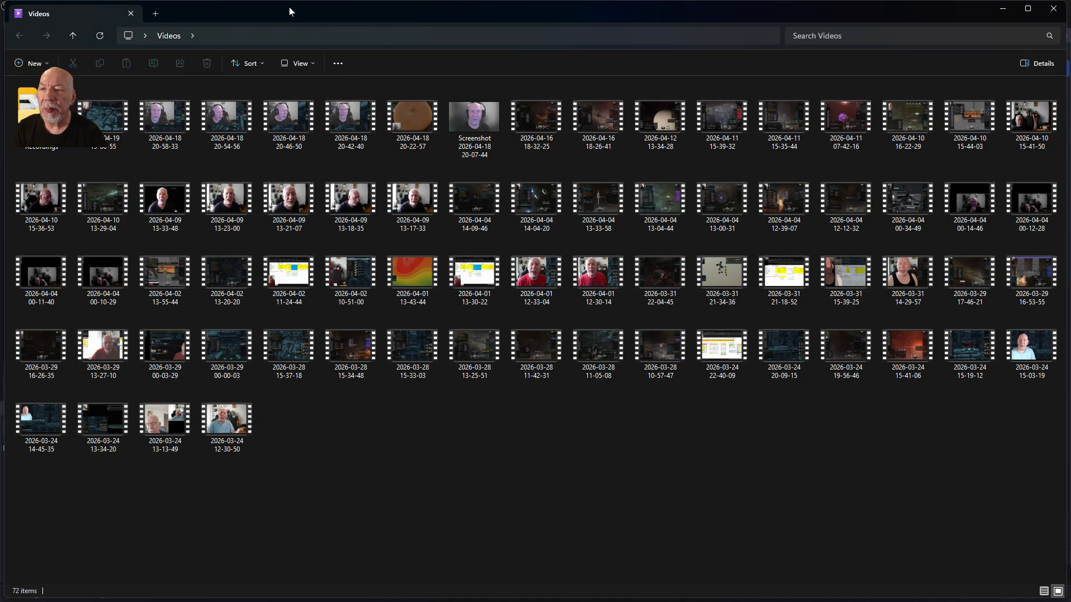
{"action": "left_click_drag", "start_coordinate": [289, 11], "coordinate": [544, 67]}
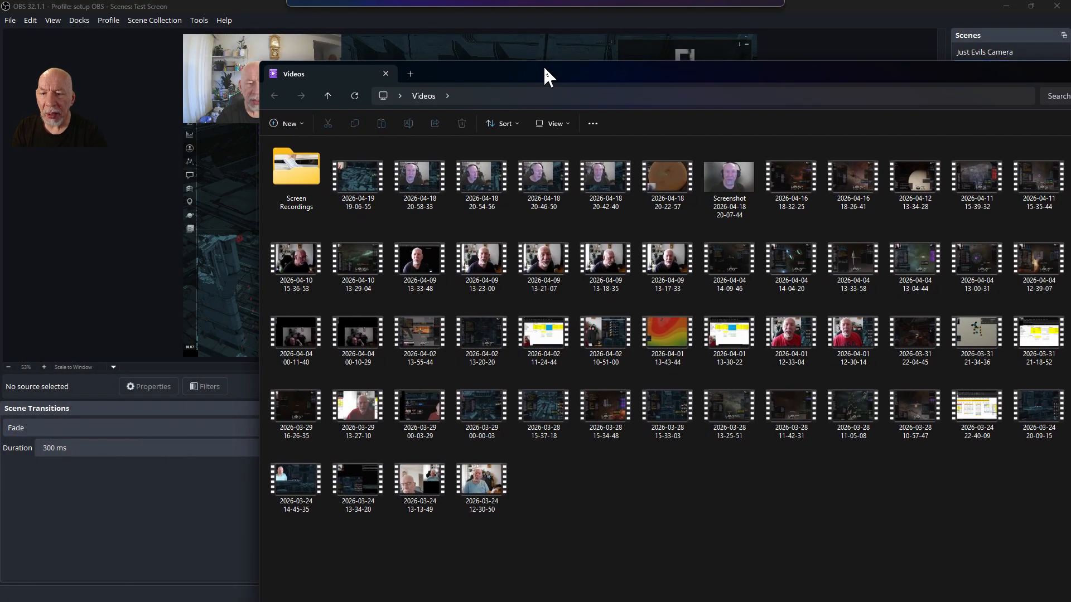
{"action": "left_click", "coordinate": [351, 177]}
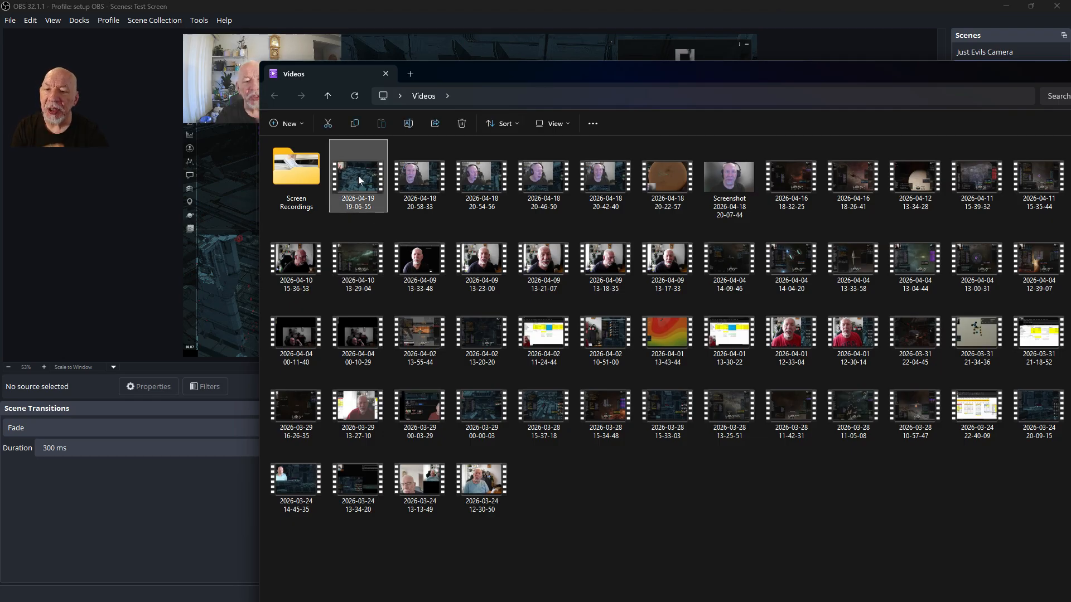
{"action": "right_click", "coordinate": [358, 178]}
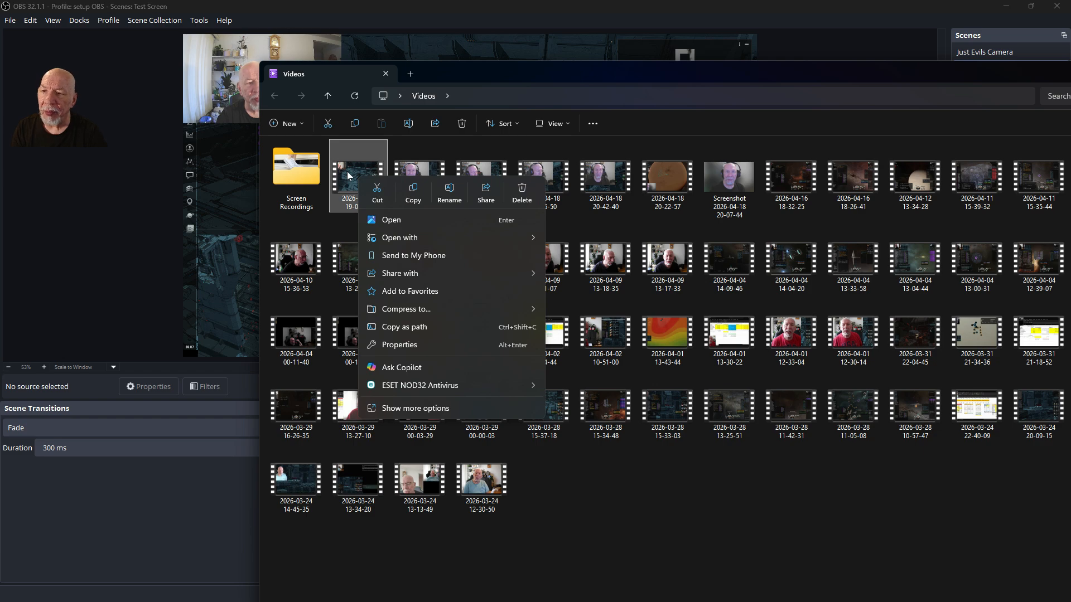
{"action": "left_click", "coordinate": [398, 221]}
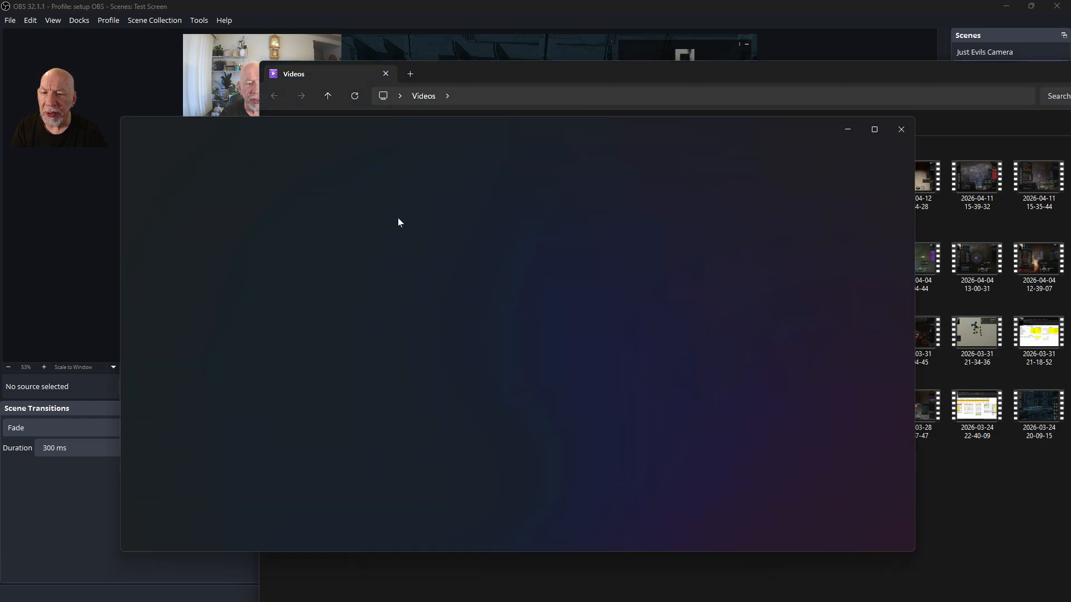
{"action": "left_click_drag", "start_coordinate": [610, 128], "coordinate": [600, 96]}
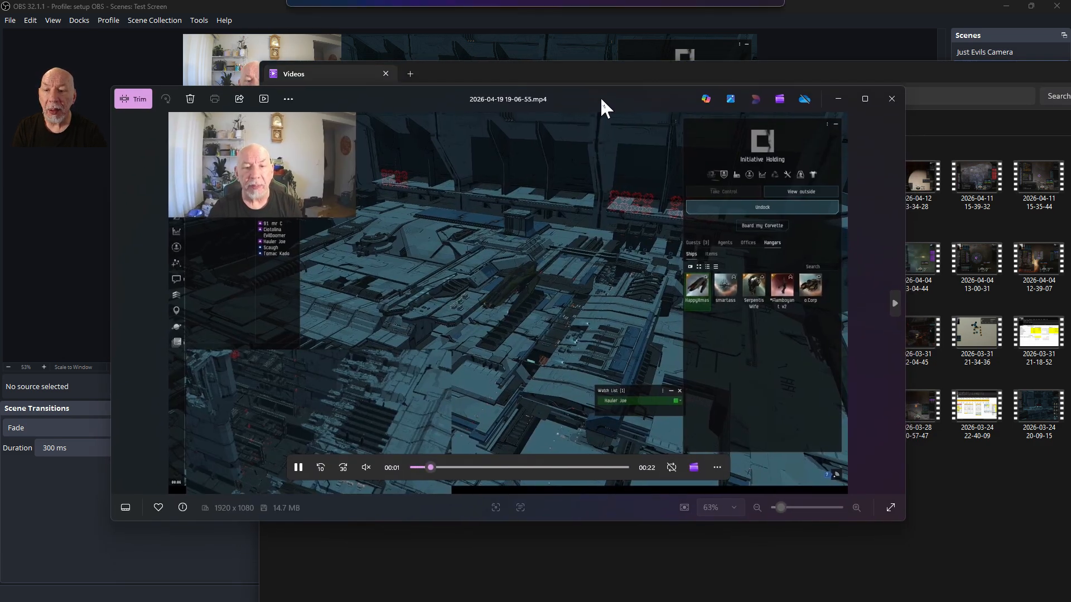
Unmute the test recording, raise its playback volume to 100 to check the sound, and close the player
{"action": "left_click", "coordinate": [366, 467]}
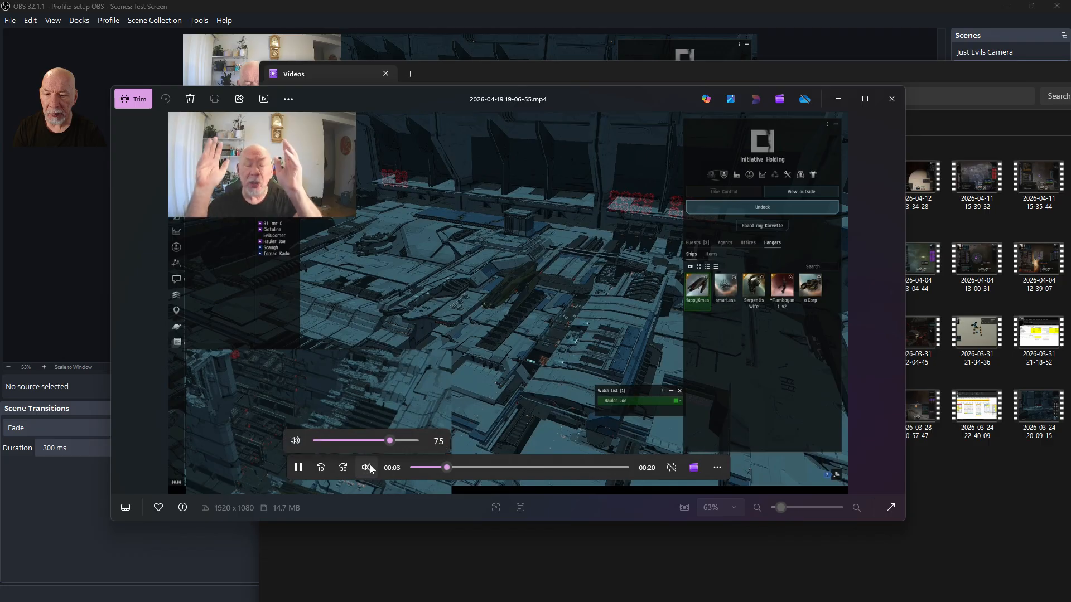
{"action": "left_click_drag", "start_coordinate": [394, 440], "coordinate": [456, 433]}
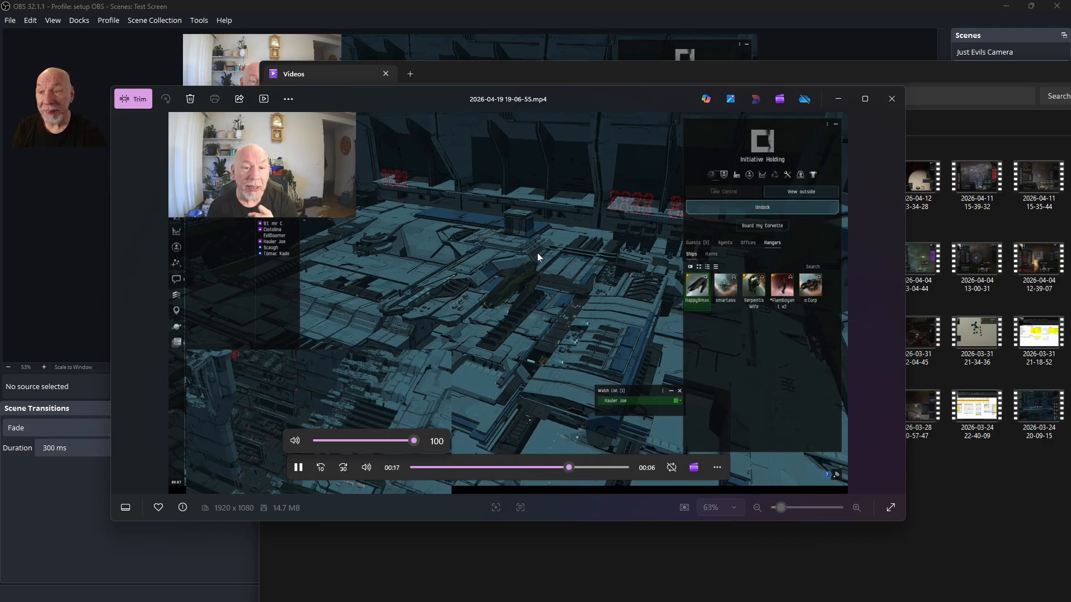
{"action": "left_click", "coordinate": [891, 100]}
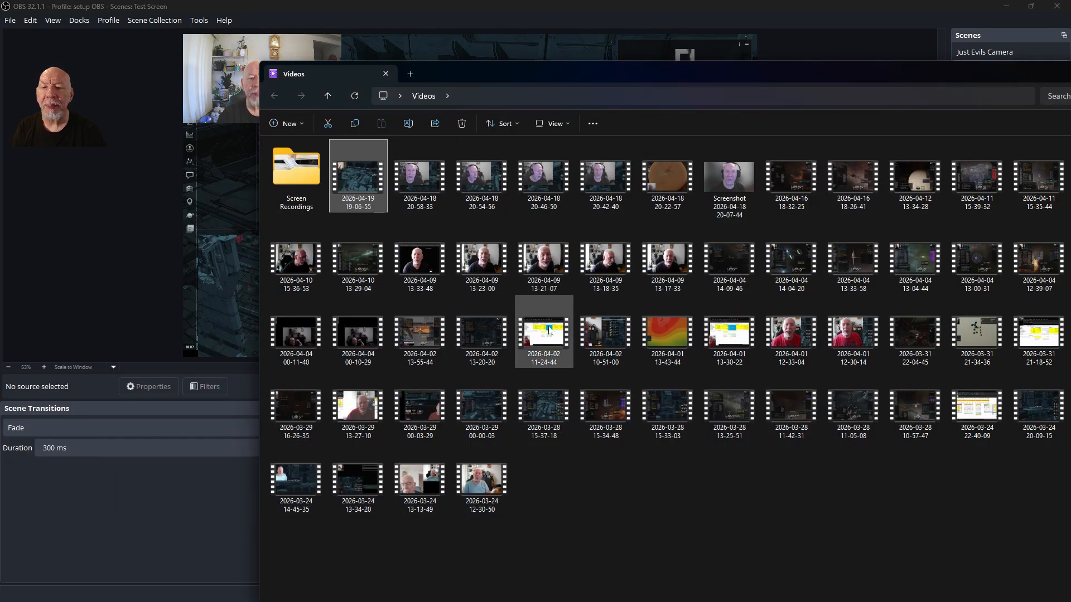
Move the Videos folder window until its title bar is fully reachable and close it
{"action": "left_click_drag", "start_coordinate": [1039, 83], "coordinate": [939, 105]}
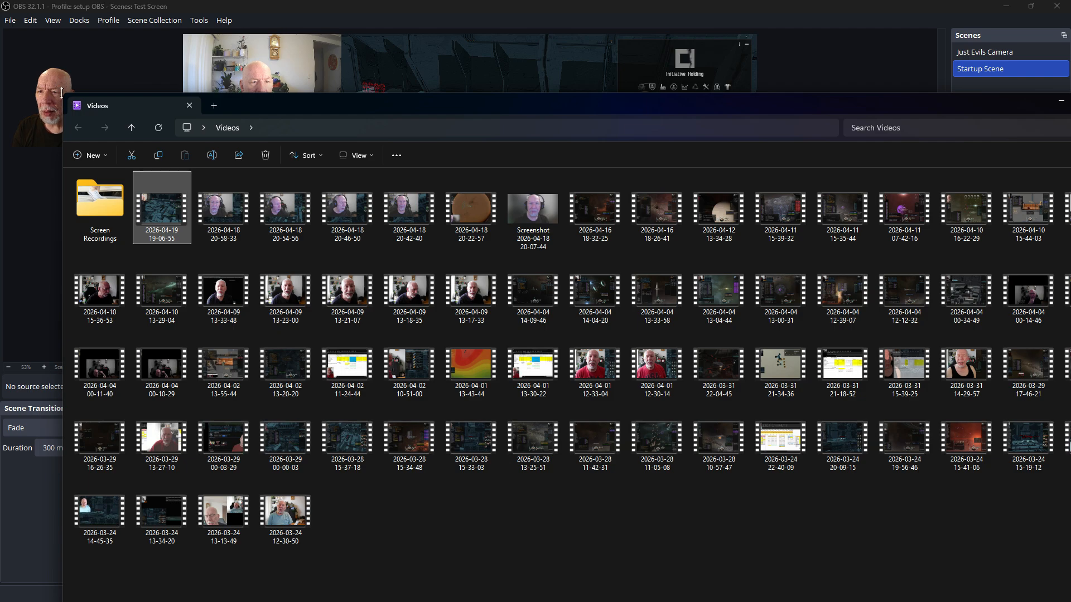
{"action": "left_click_drag", "start_coordinate": [563, 106], "coordinate": [83, 154]}
{"action": "left_click", "coordinate": [632, 149]}
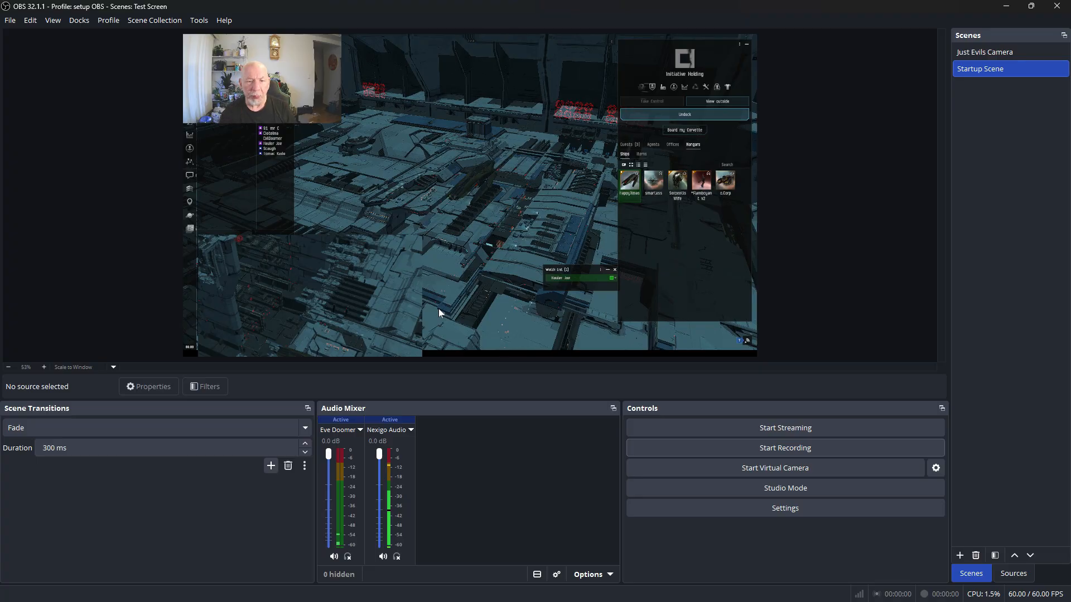
Switch back and forth between the Just Evils Camera and Startup Scene scenes to compare them, ending on Startup Scene
{"action": "left_click", "coordinate": [981, 52]}
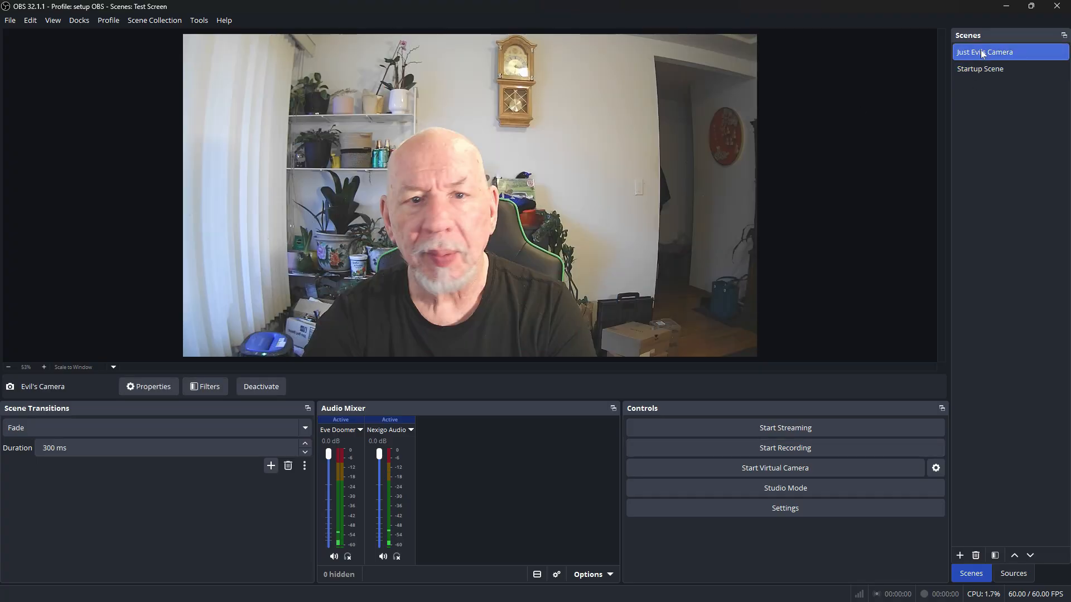
{"action": "left_click", "coordinate": [981, 69]}
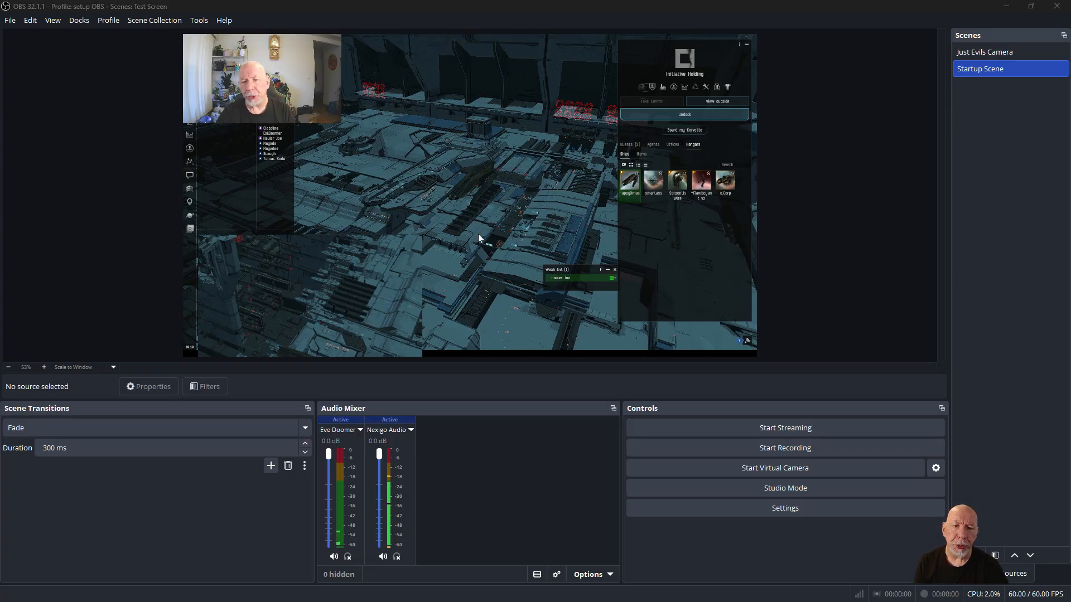
{"action": "left_click", "coordinate": [974, 50]}
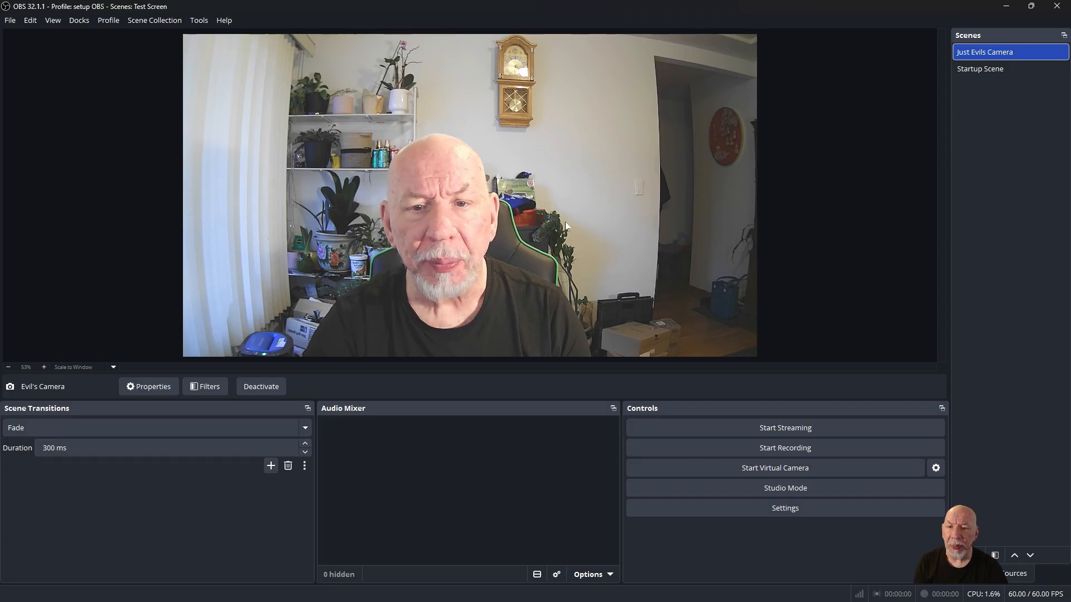
{"action": "left_click", "coordinate": [971, 70]}
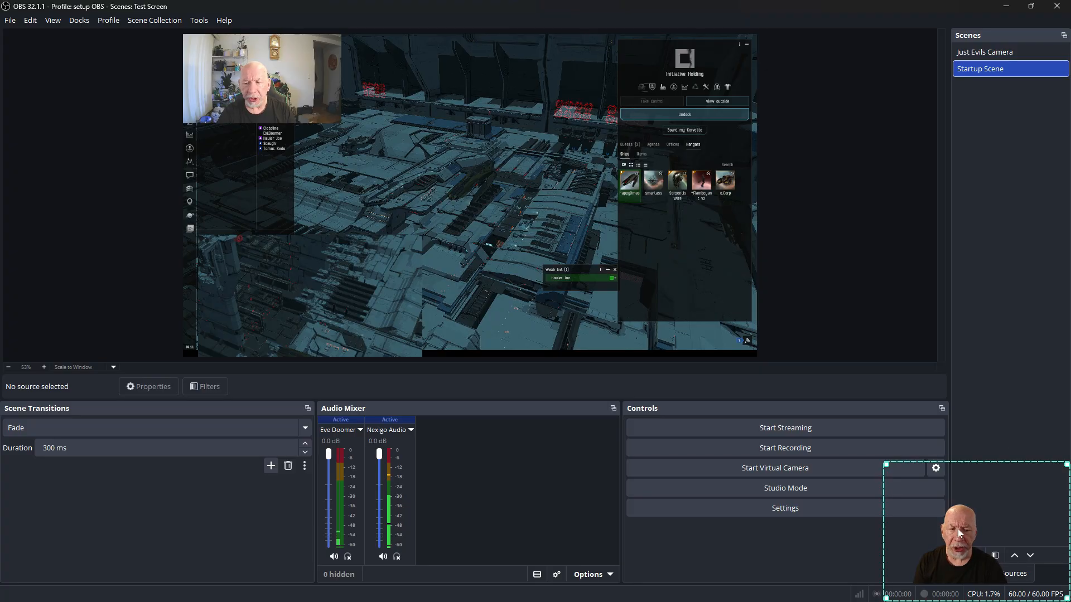
Move the webcam overlay off the scene controls and add a new scene named Show Video
{"action": "left_click_drag", "start_coordinate": [983, 524], "coordinate": [71, 66]}
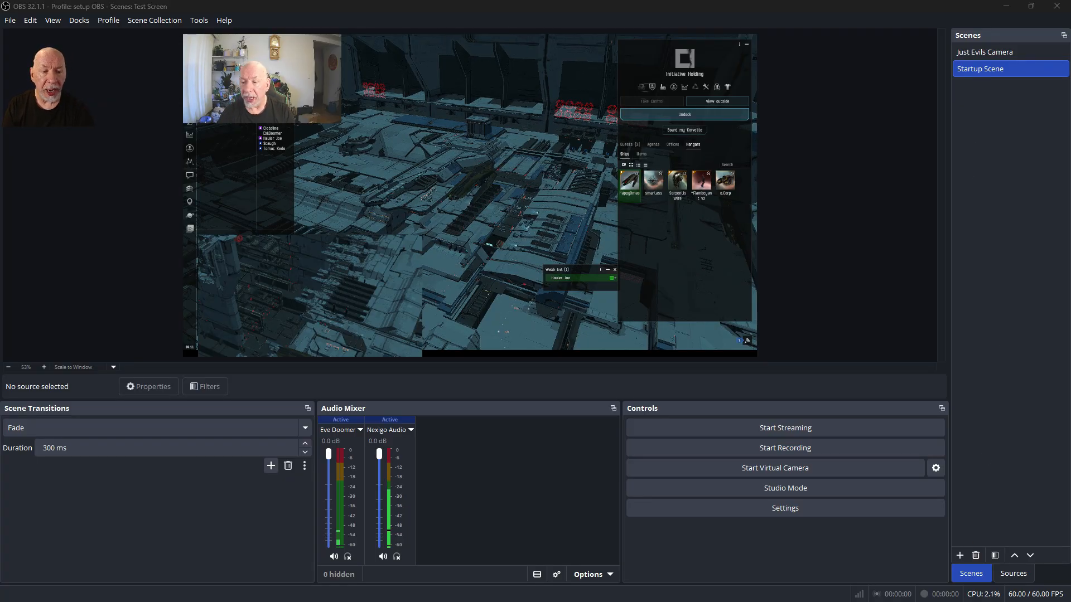
{"action": "left_click", "coordinate": [971, 575]}
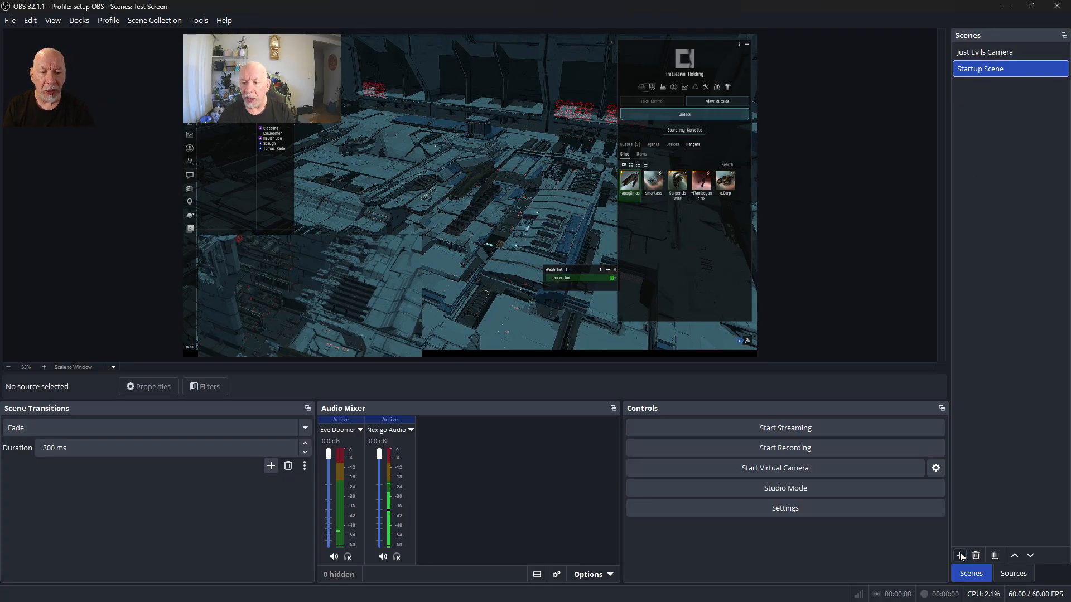
{"action": "left_click", "coordinate": [960, 555]}
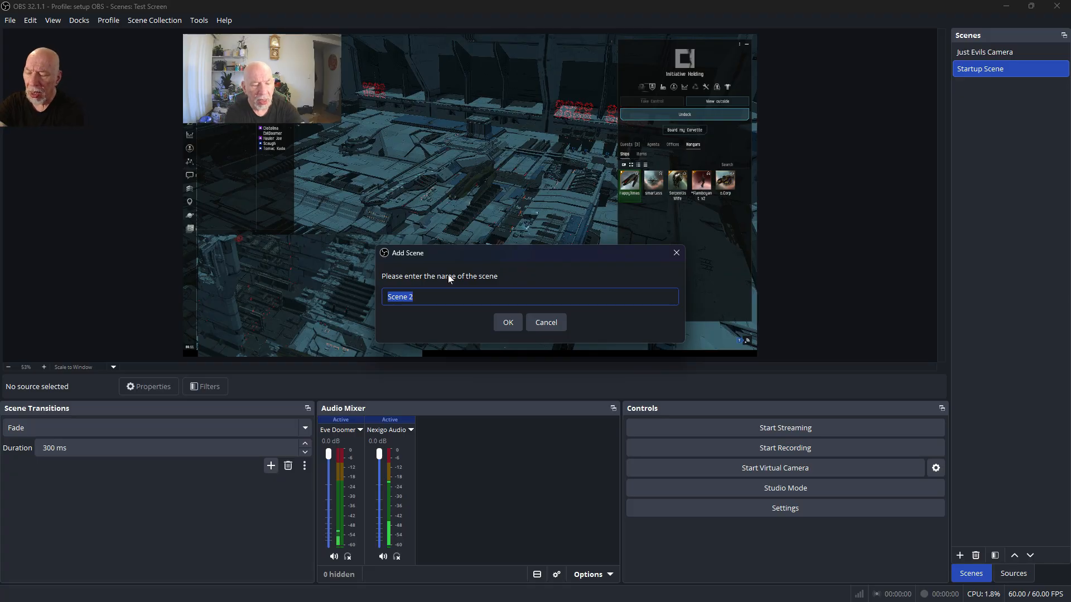
{"action": "key", "text": "BackSpace"}
{"action": "type", "text": "S"}
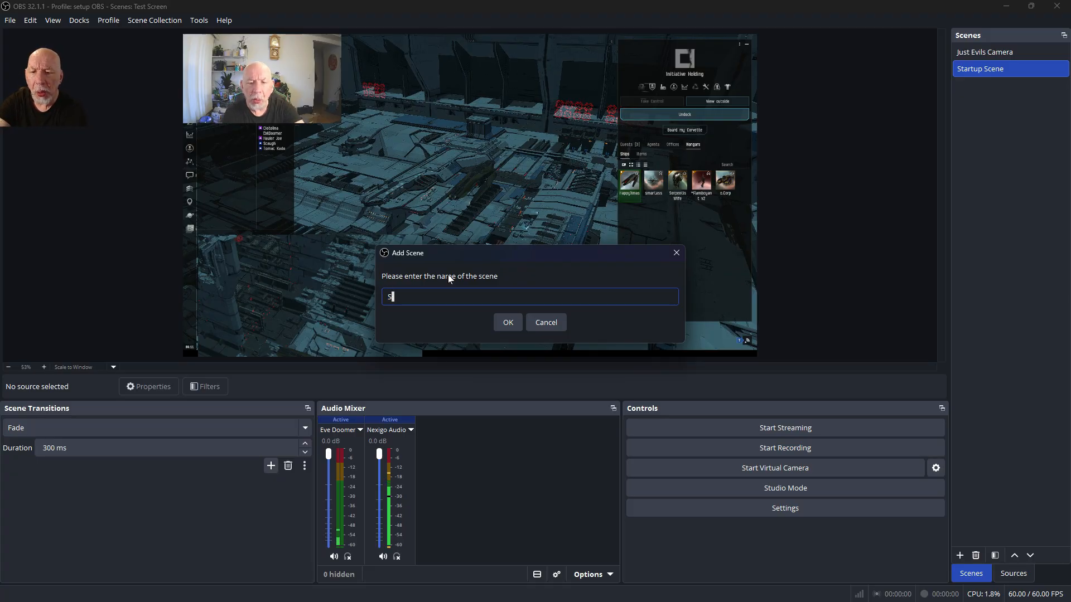
{"action": "type", "text": "how Vi"}
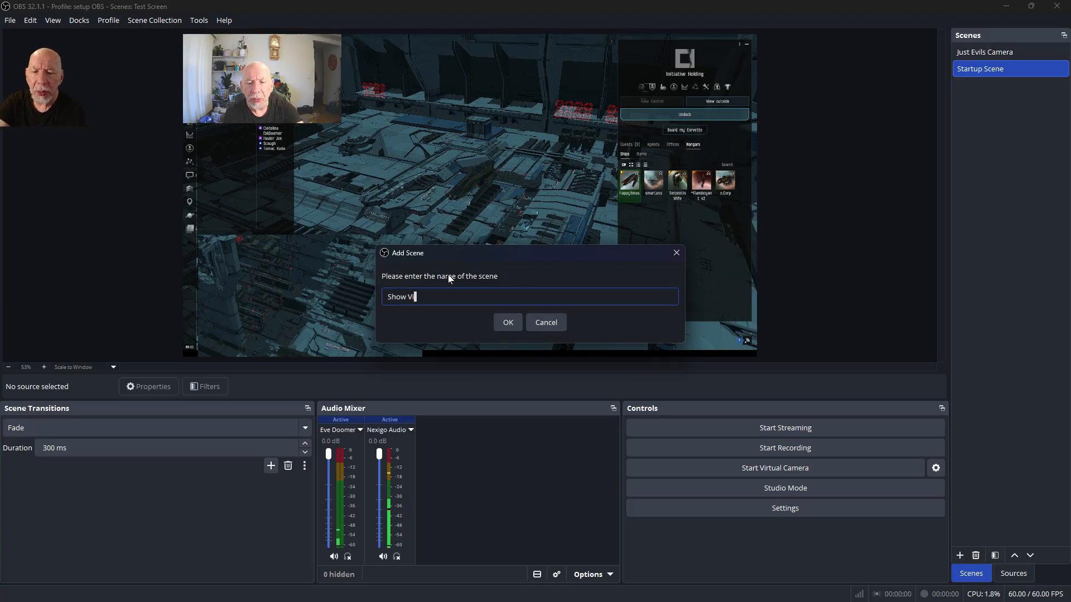
{"action": "type", "text": "deo"}
{"action": "key", "text": "Return"}
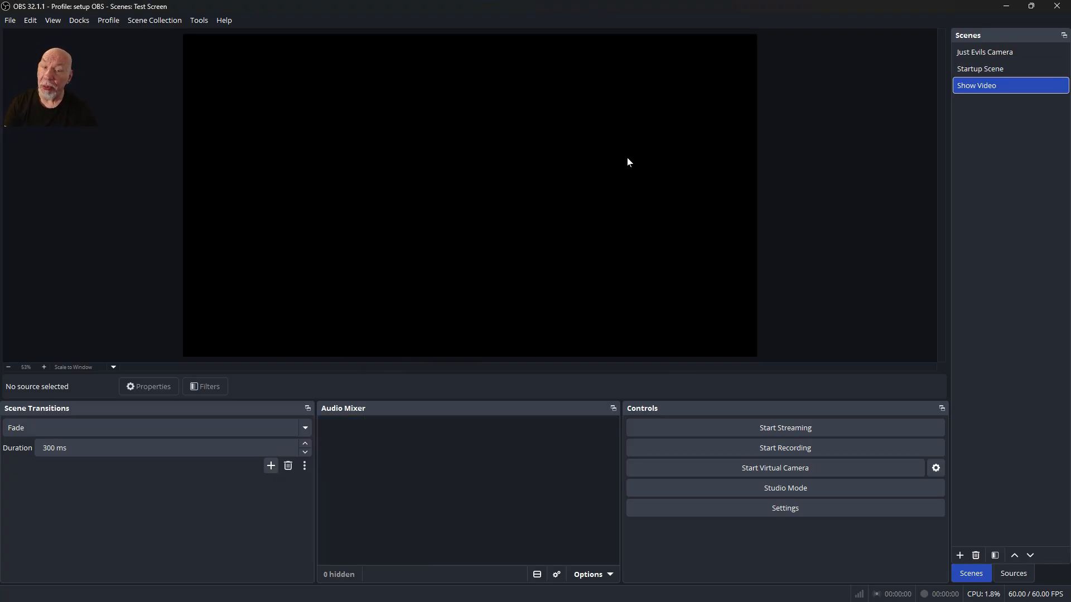
Add the existing Evil's Camera video capture device as a visible source in the Show Video scene
{"action": "left_click", "coordinate": [1016, 574]}
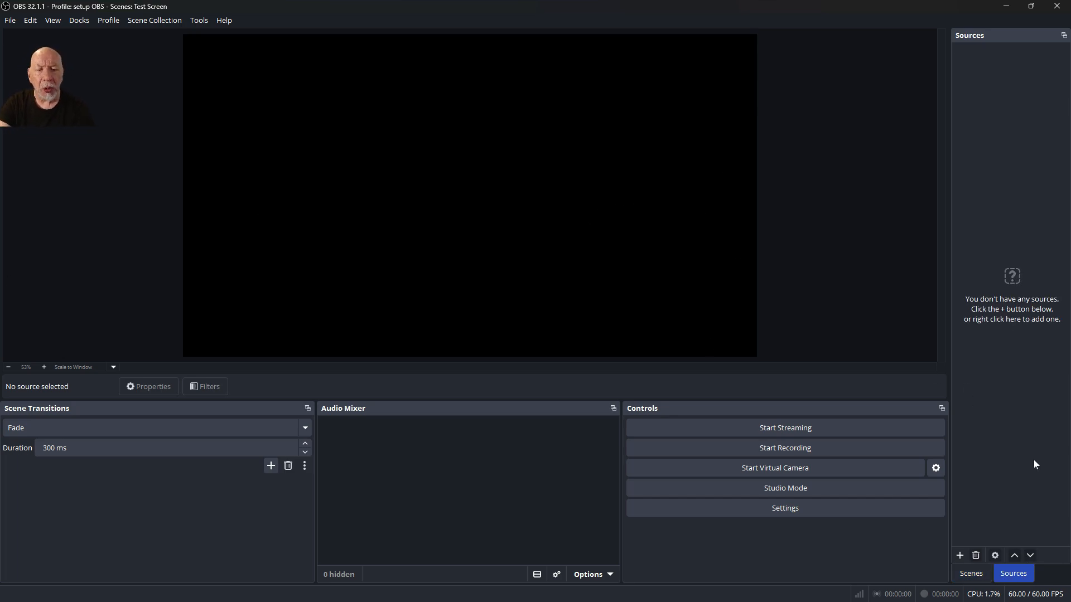
{"action": "left_click", "coordinate": [960, 556]}
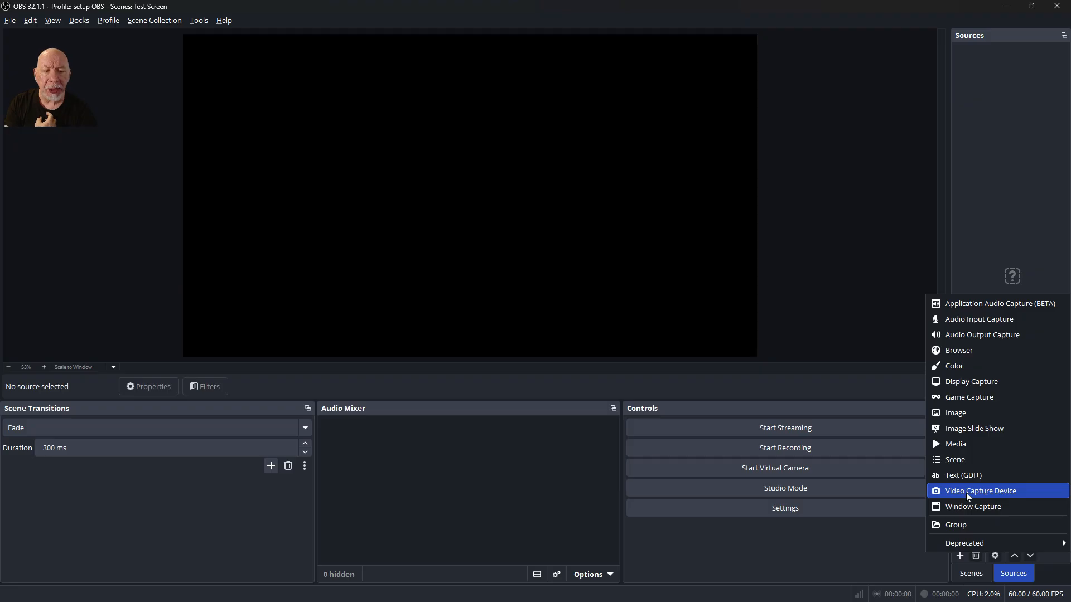
{"action": "left_click", "coordinate": [983, 493]}
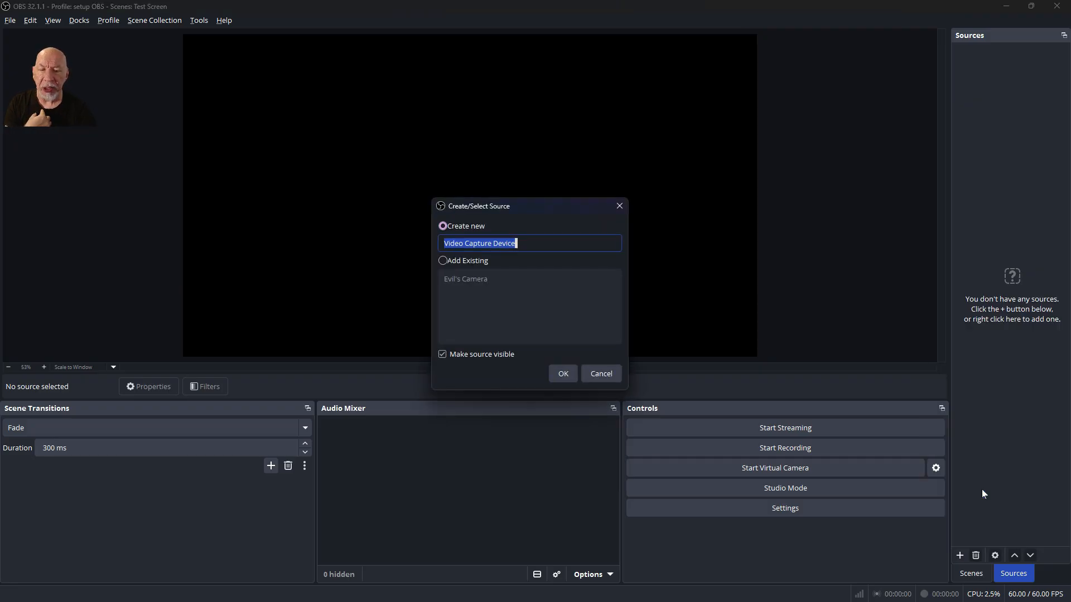
{"action": "left_click", "coordinate": [442, 261]}
{"action": "left_click", "coordinate": [480, 279]}
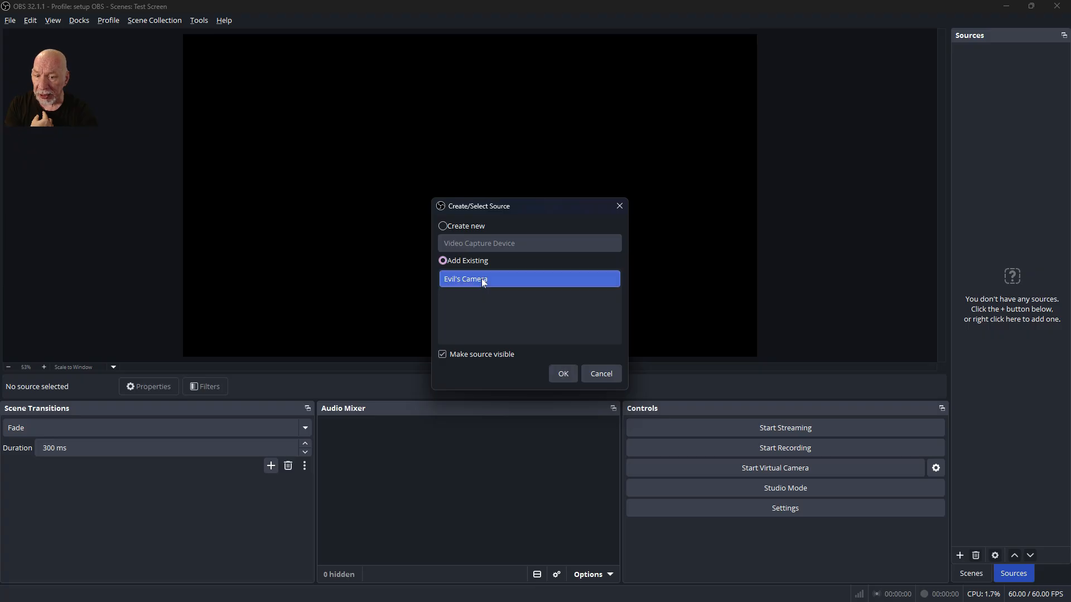
{"action": "left_click", "coordinate": [567, 373]}
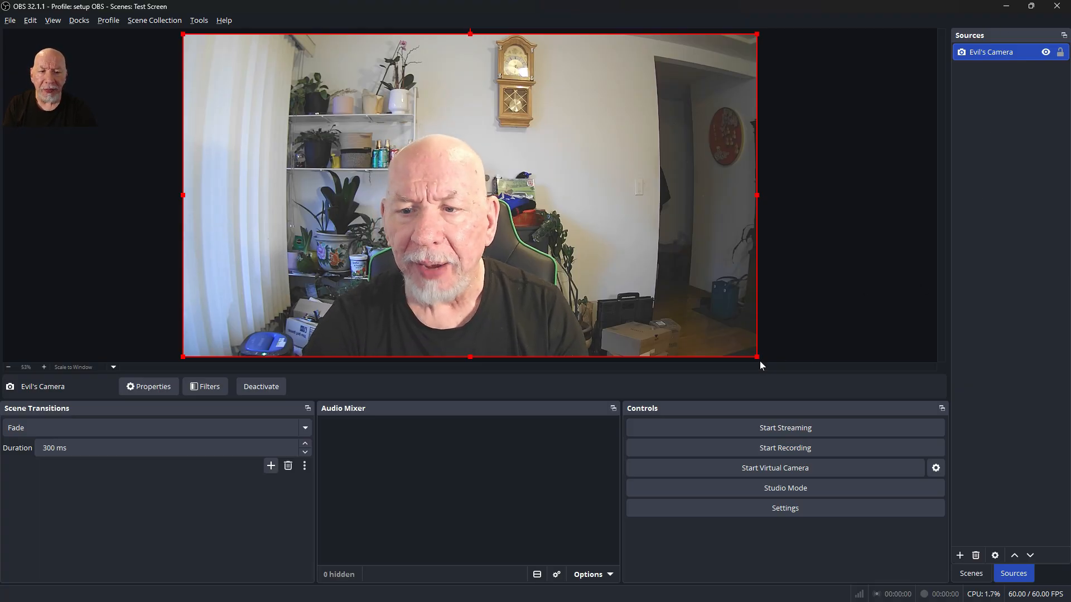
Shrink Evil's Camera into the canvas's upper-left corner, leaving about 1556 px beside it and 875 px below, and lock it
{"action": "left_click_drag", "start_coordinate": [758, 359], "coordinate": [282, 96]}
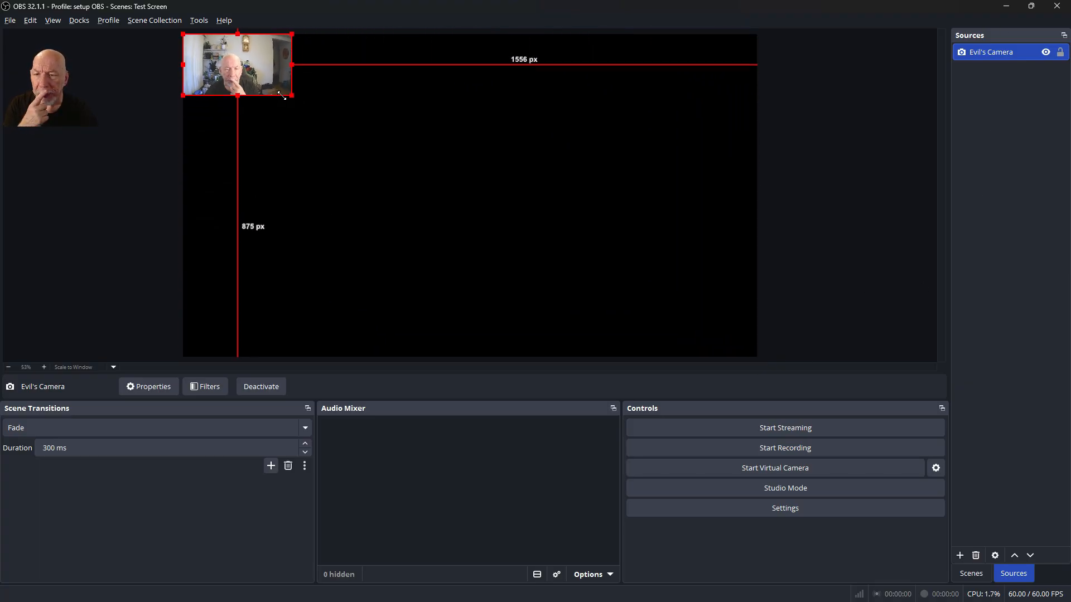
{"action": "left_click", "coordinate": [1060, 52]}
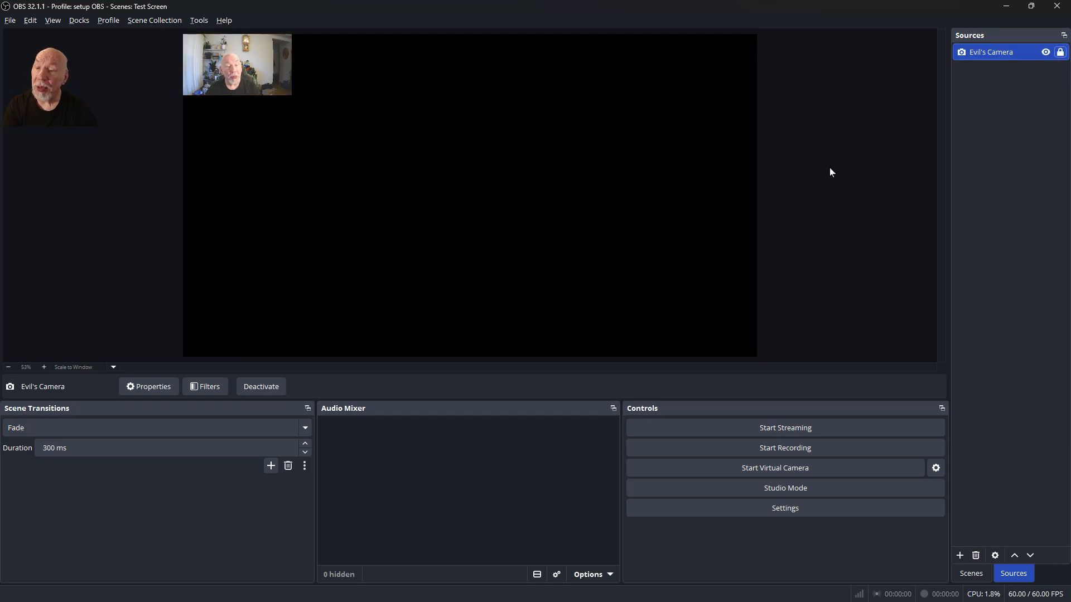
Create a new Media source named Record File in the Show Video scene
{"action": "left_click", "coordinate": [961, 555]}
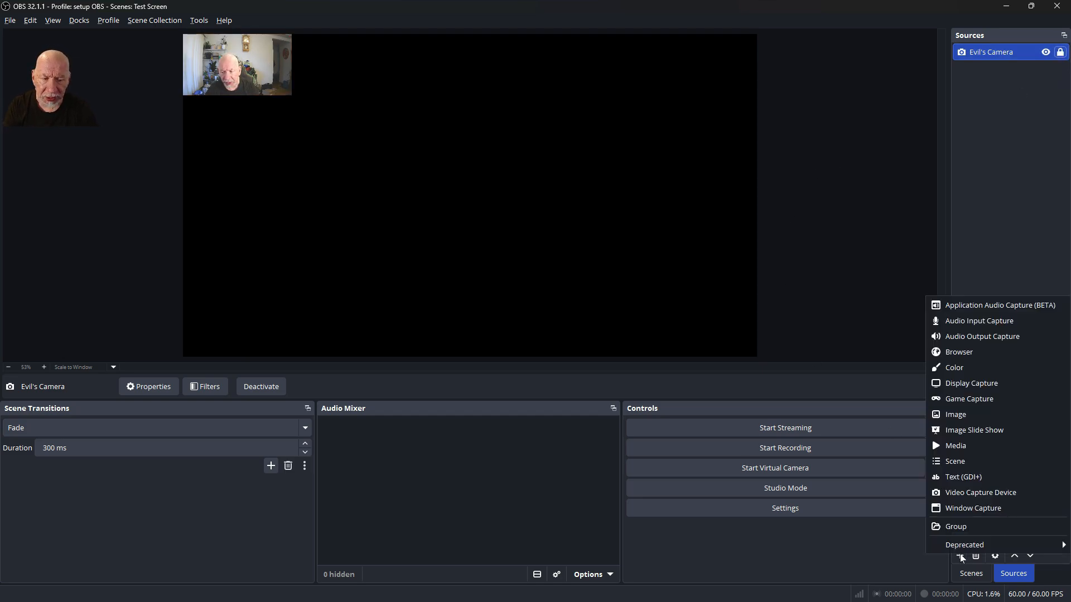
{"action": "left_click", "coordinate": [971, 445]}
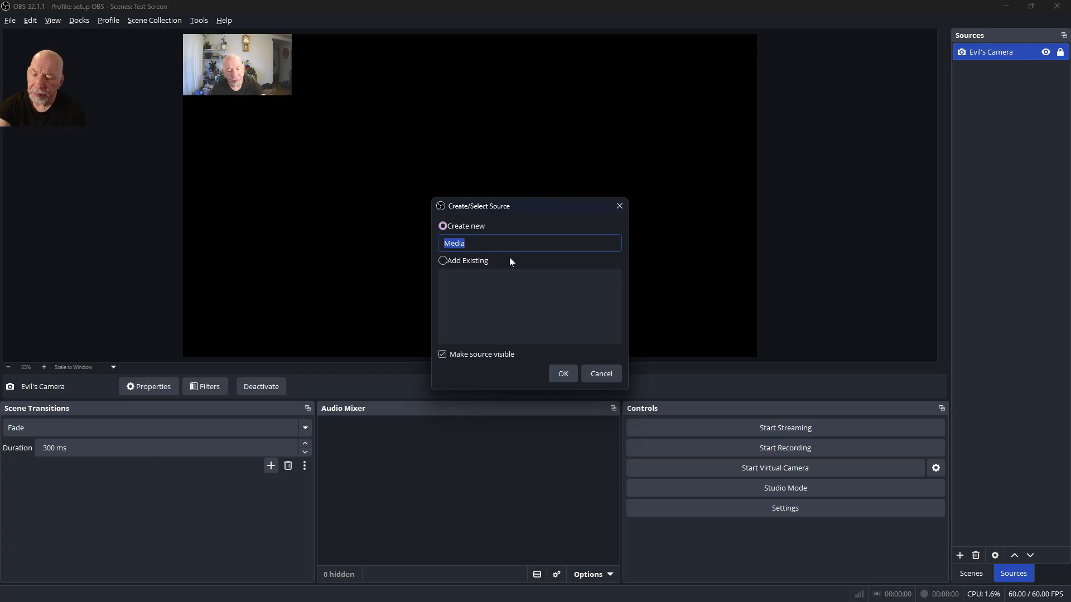
{"action": "type", "text": "Recopr"}
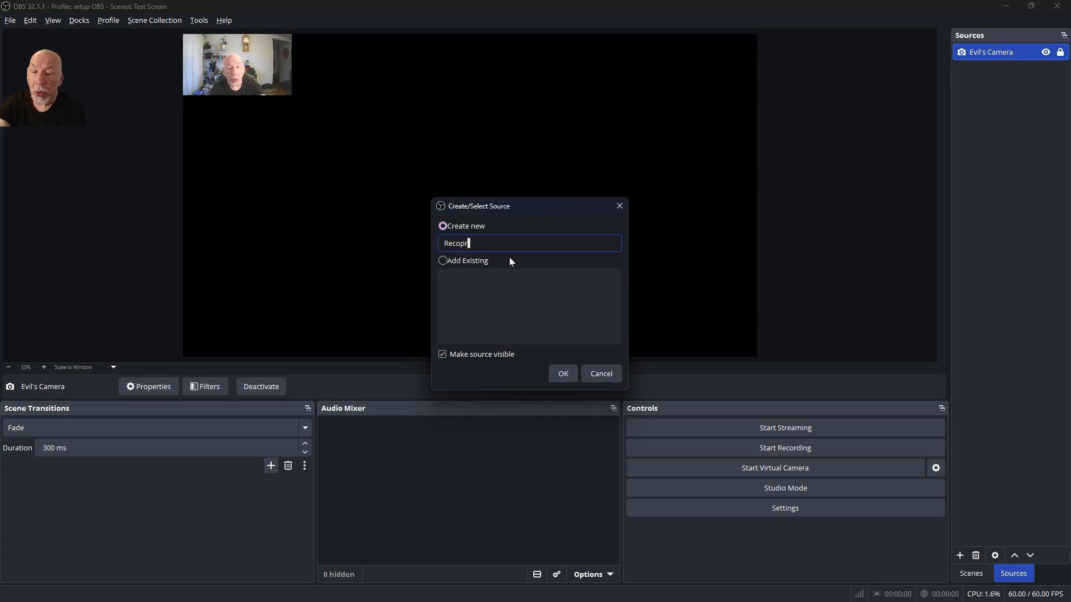
{"action": "key", "text": "BackSpace"}
{"action": "key", "text": "BackSpace"}
{"action": "type", "text": "rd "}
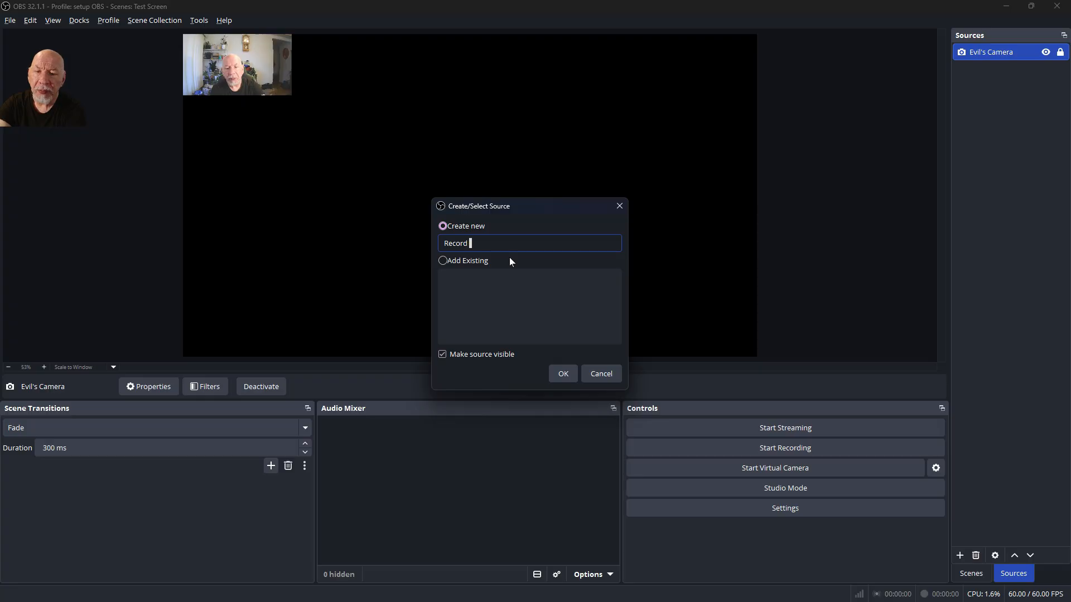
{"action": "type", "text": "File"}
{"action": "key", "text": "Return"}
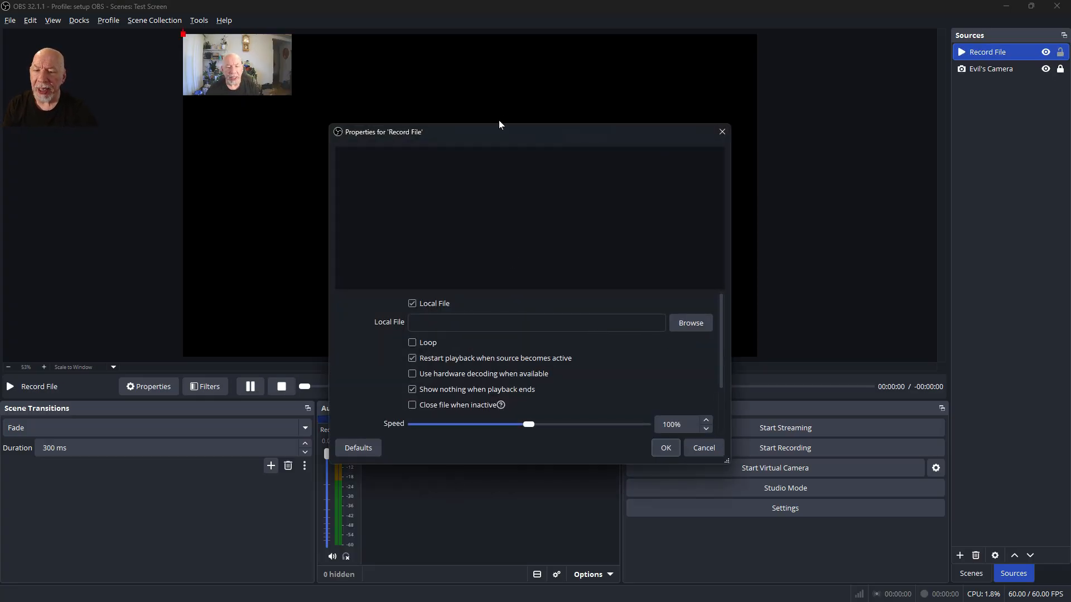
{"action": "left_click", "coordinate": [690, 322]}
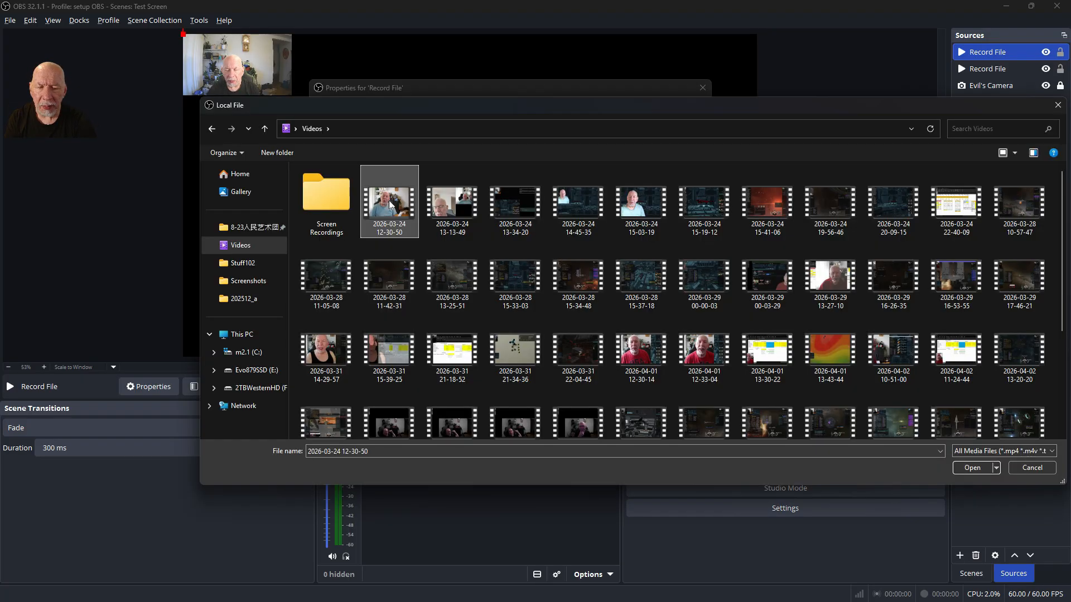
{"action": "left_click", "coordinate": [959, 469]}
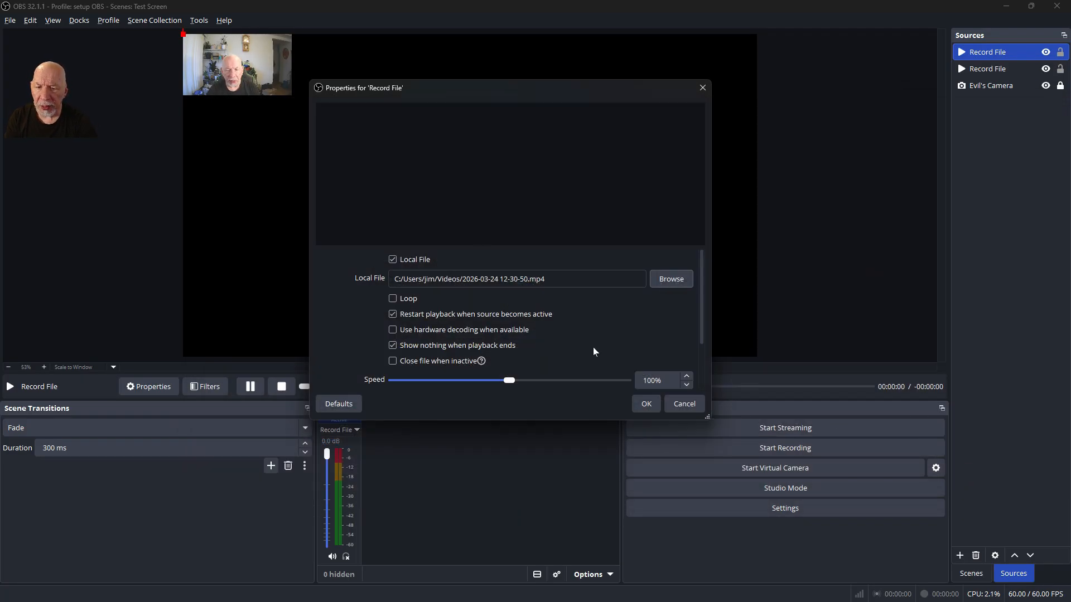
{"action": "left_click", "coordinate": [647, 405]}
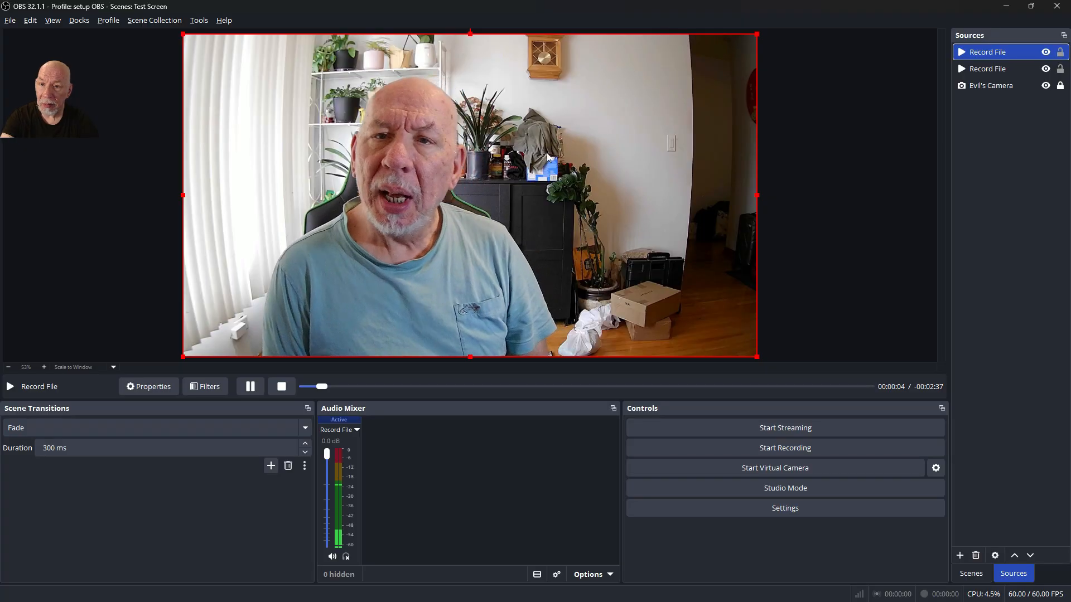
Check Record File's sound by turning audio monitoring on and off, pause the clip, and show the scene list
{"action": "left_click", "coordinate": [346, 557]}
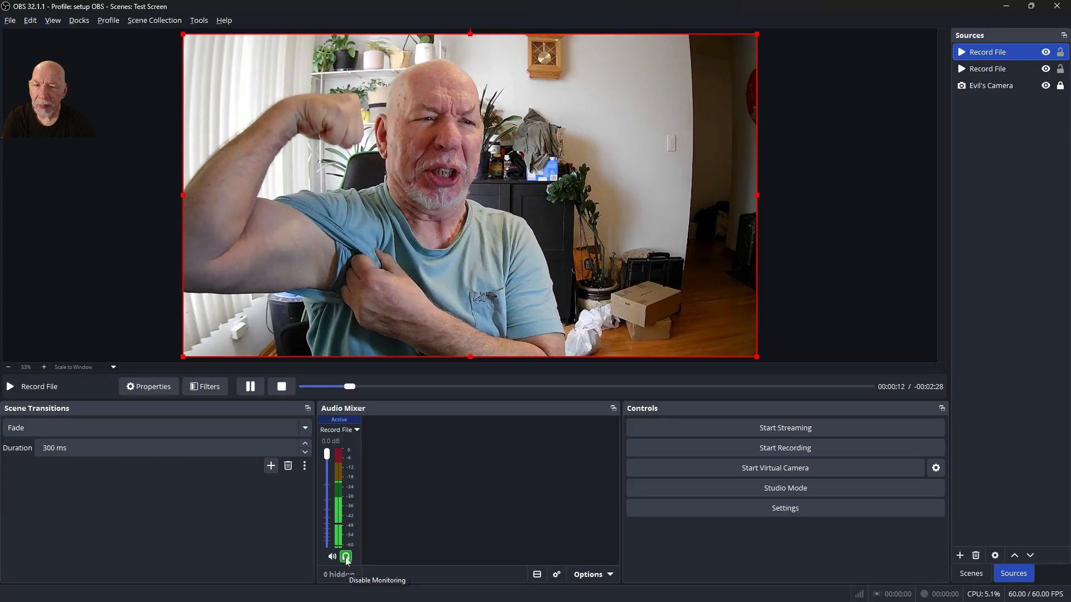
{"action": "left_click", "coordinate": [347, 557]}
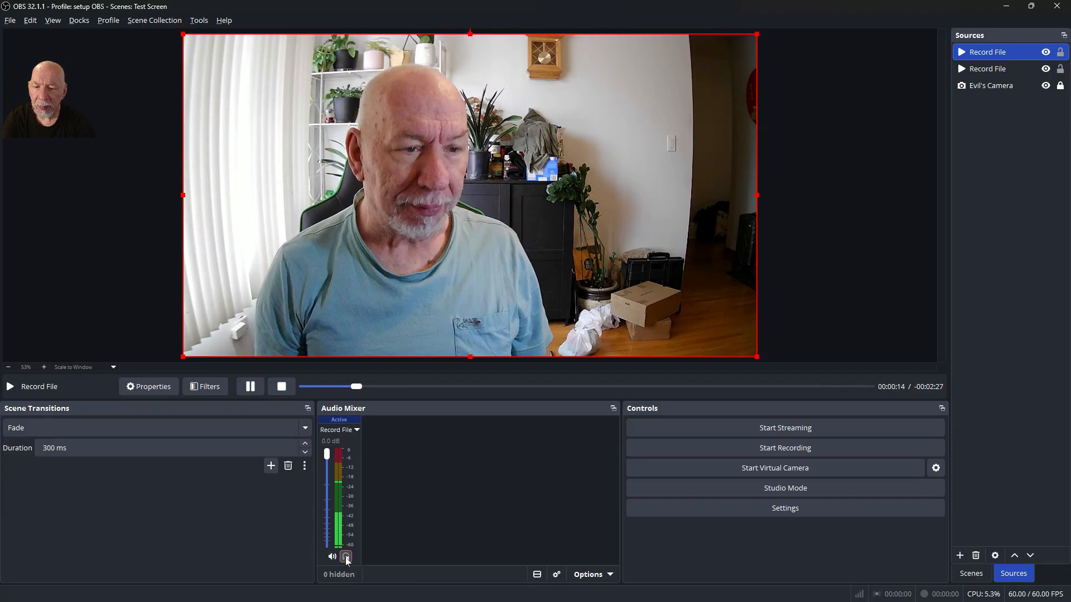
{"action": "left_click", "coordinate": [468, 256]}
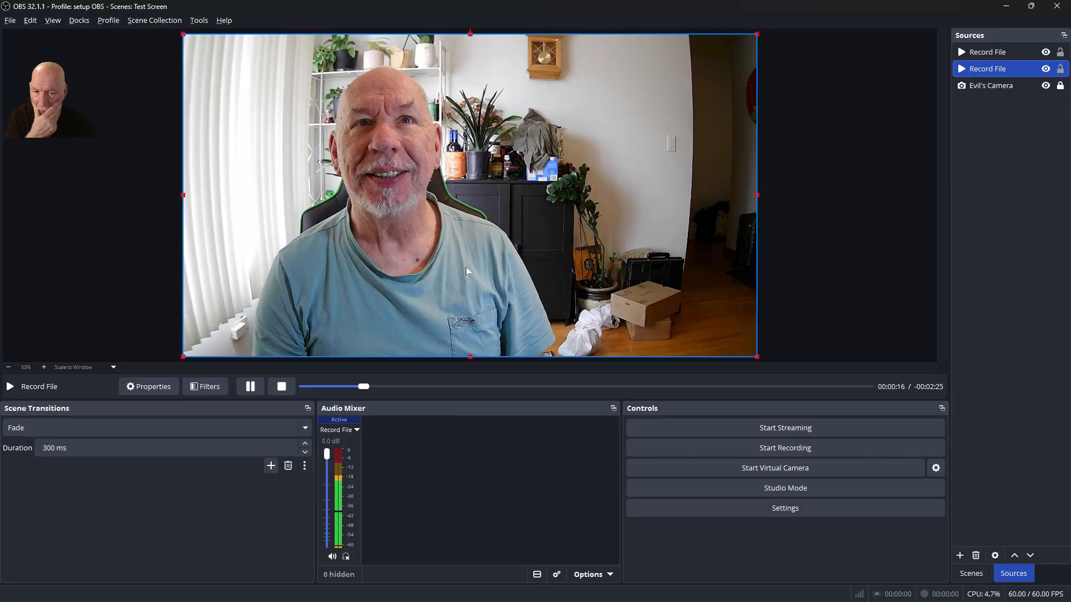
{"action": "left_click", "coordinate": [250, 387]}
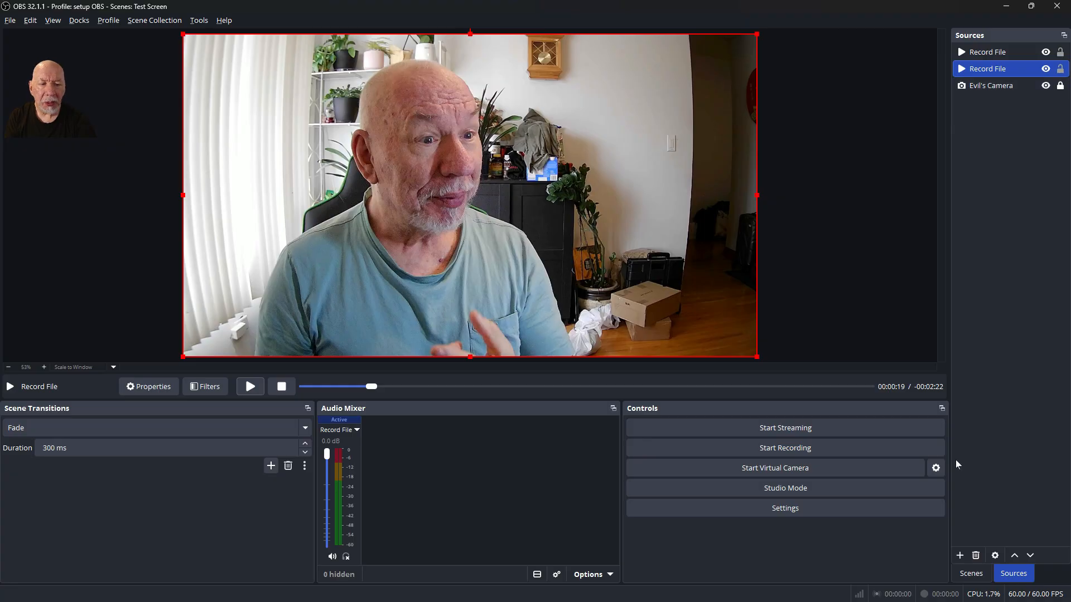
{"action": "left_click", "coordinate": [971, 574]}
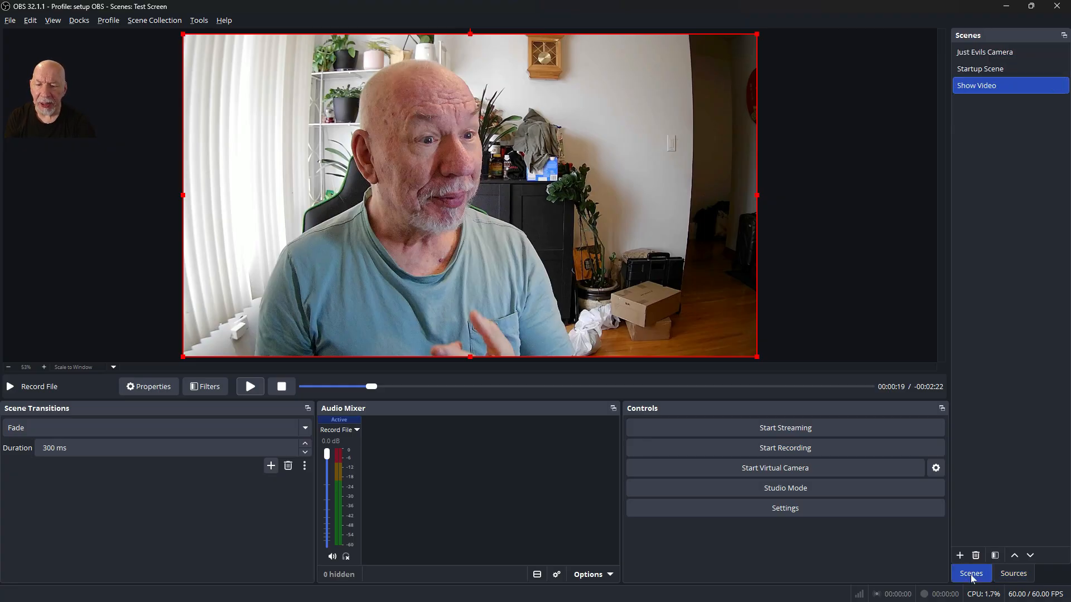
Check the Just Evils Camera and Startup Scene scenes, return to Show Video, and mute Record File
{"action": "left_click", "coordinate": [983, 51]}
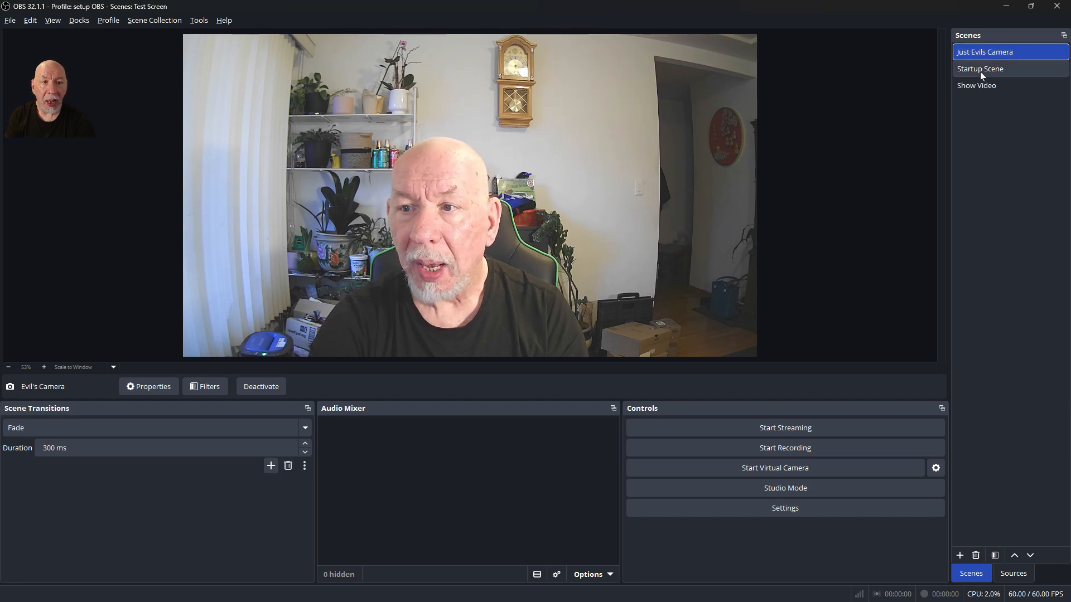
{"action": "left_click", "coordinate": [986, 70]}
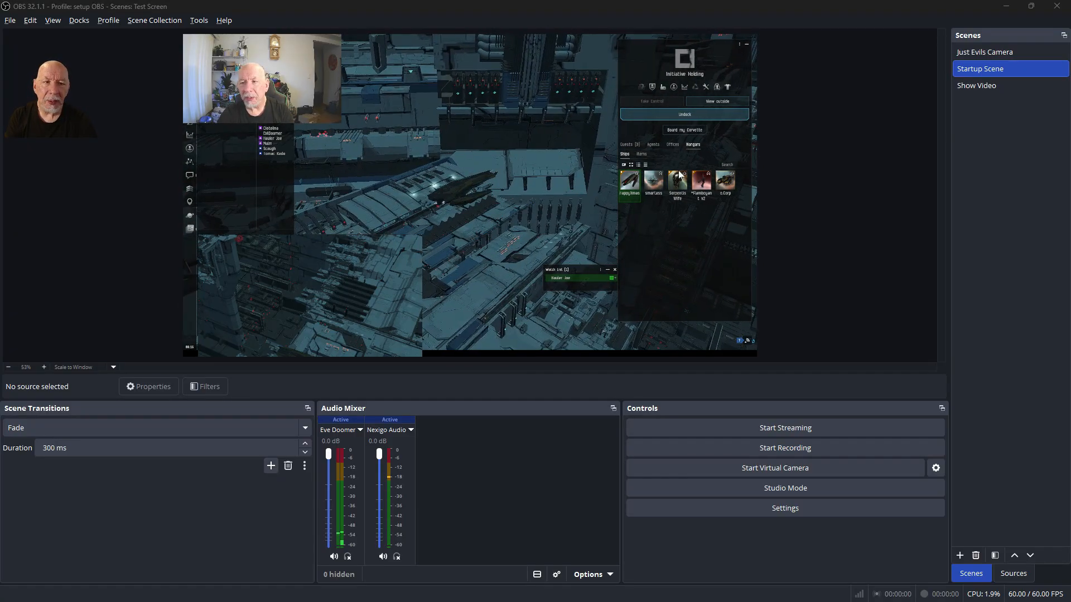
{"action": "left_click", "coordinate": [978, 86]}
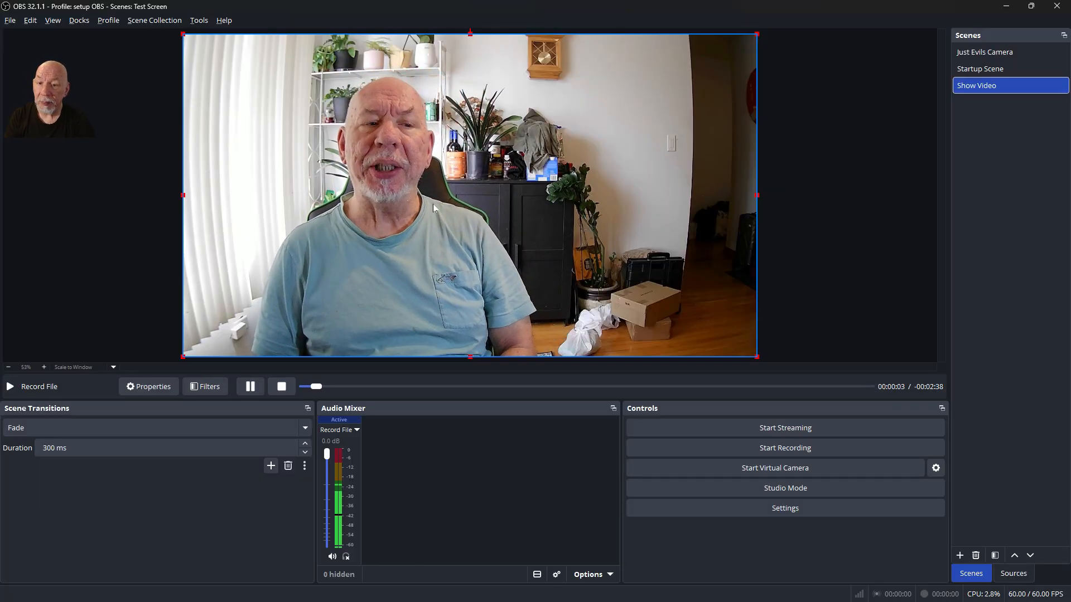
{"action": "left_click", "coordinate": [332, 557]}
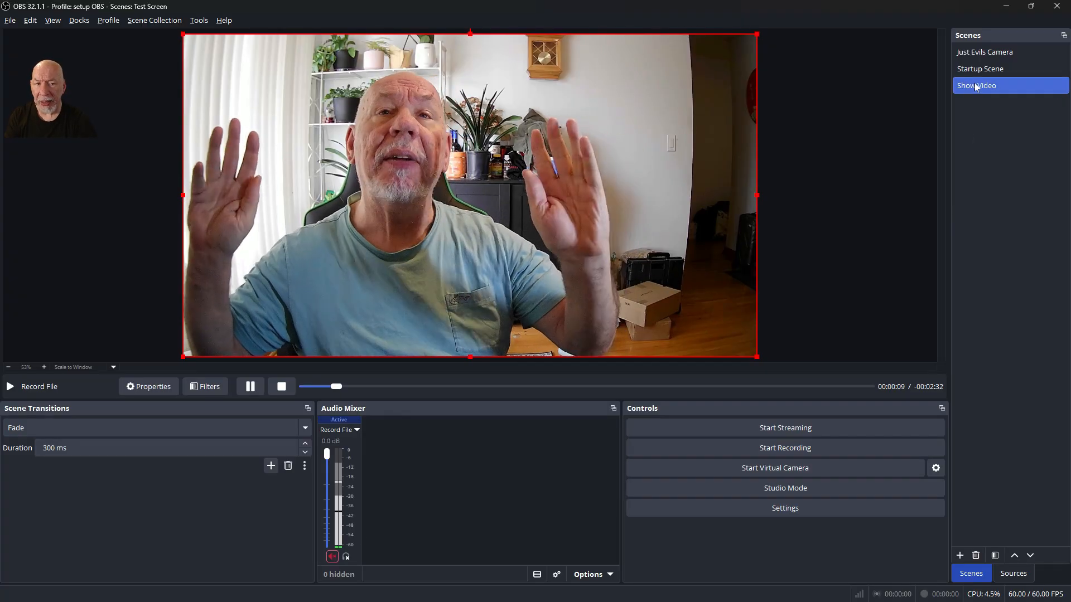
Remove the duplicate Record File source from Show Video and move the remaining one below Evil's Camera
{"action": "left_click", "coordinate": [1013, 574]}
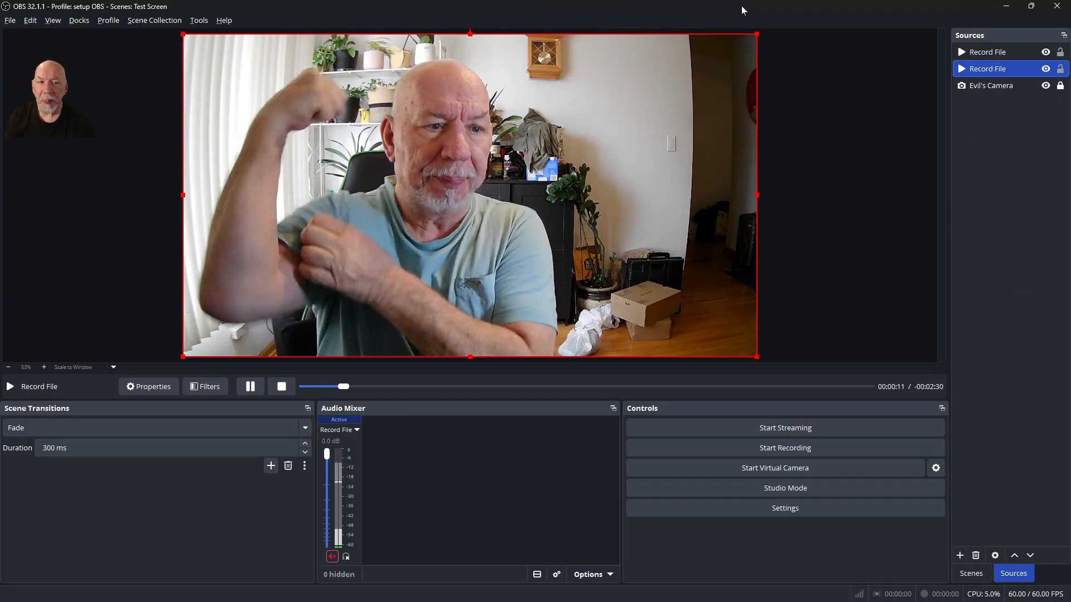
{"action": "left_click", "coordinate": [990, 51]}
{"action": "right_click", "coordinate": [990, 51]}
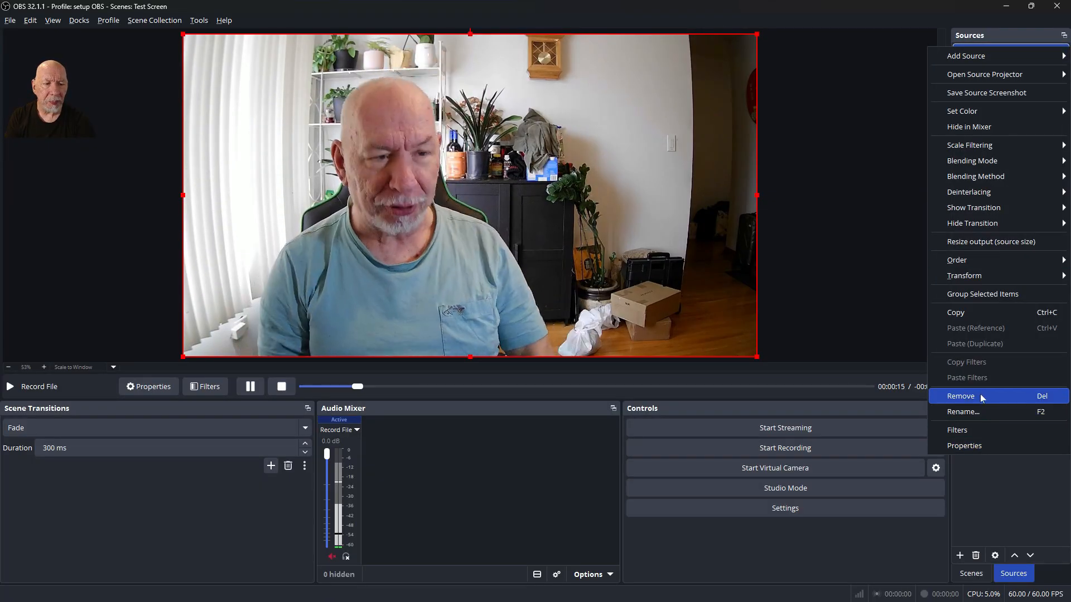
{"action": "left_click", "coordinate": [979, 395]}
{"action": "left_click", "coordinate": [572, 315]}
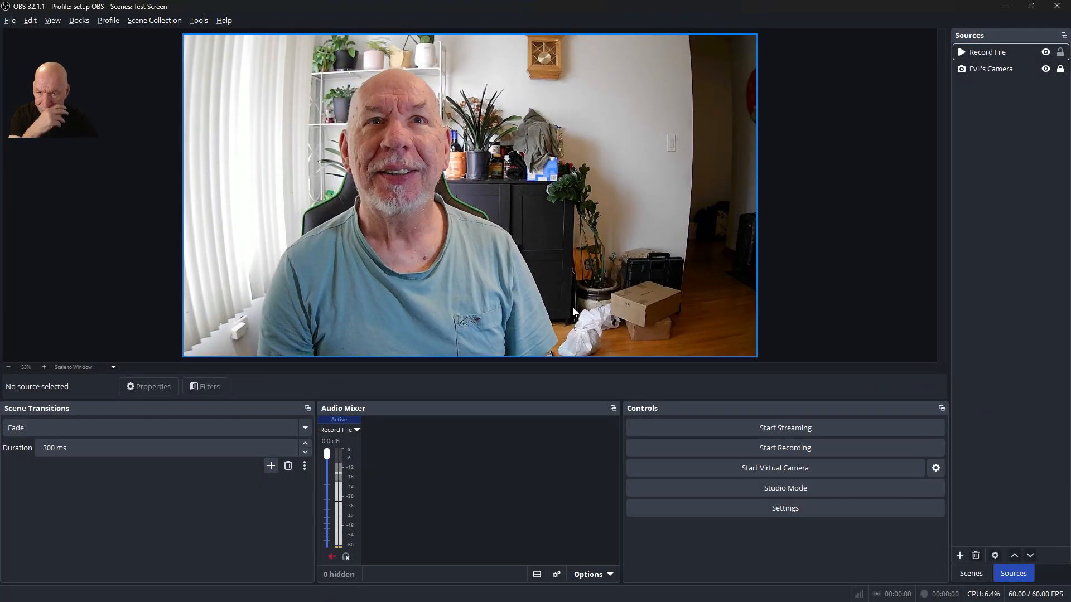
{"action": "left_click_drag", "start_coordinate": [988, 51], "coordinate": [990, 92]}
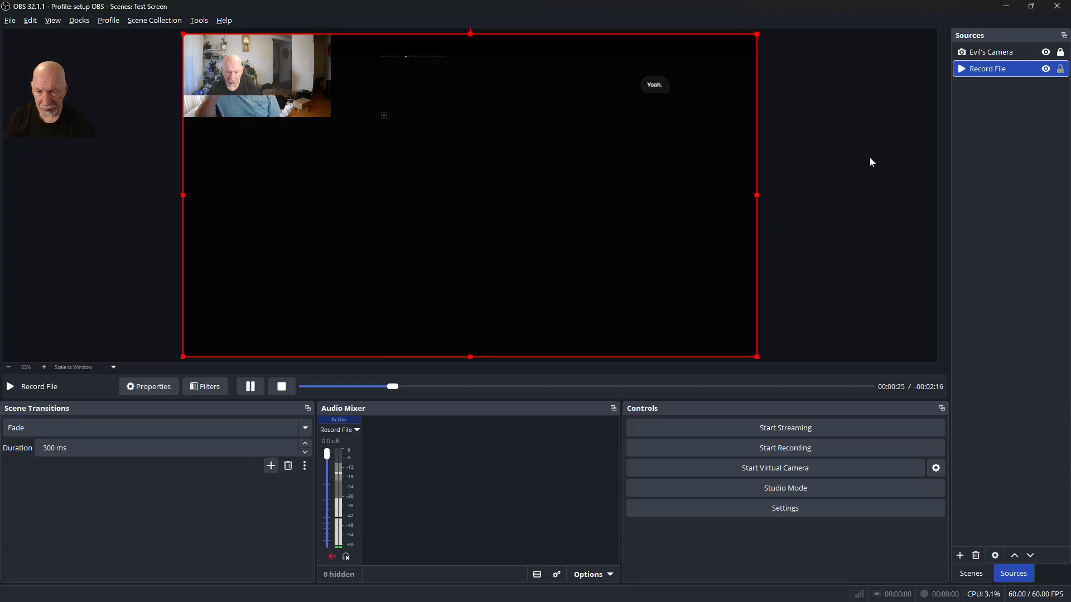
{"action": "left_click", "coordinate": [250, 387]}
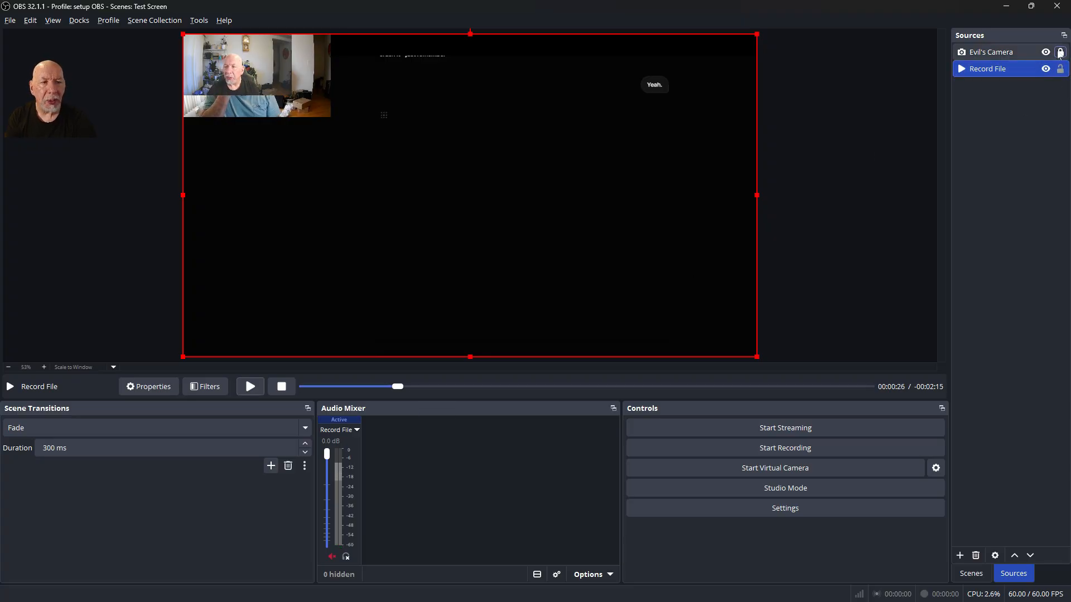
{"action": "right_click", "coordinate": [973, 68]}
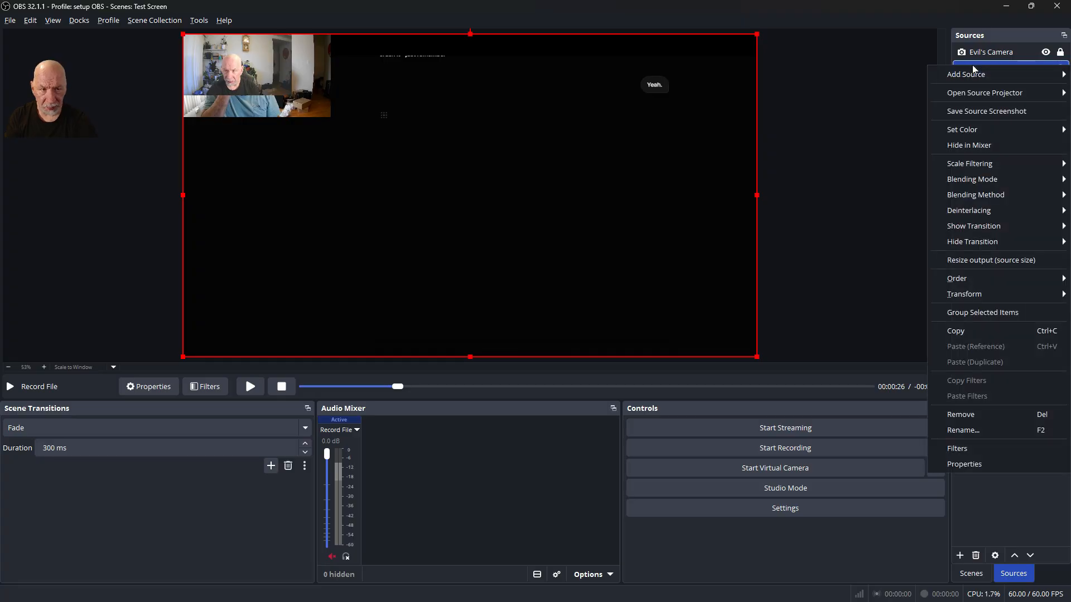
{"action": "left_click", "coordinate": [975, 465]}
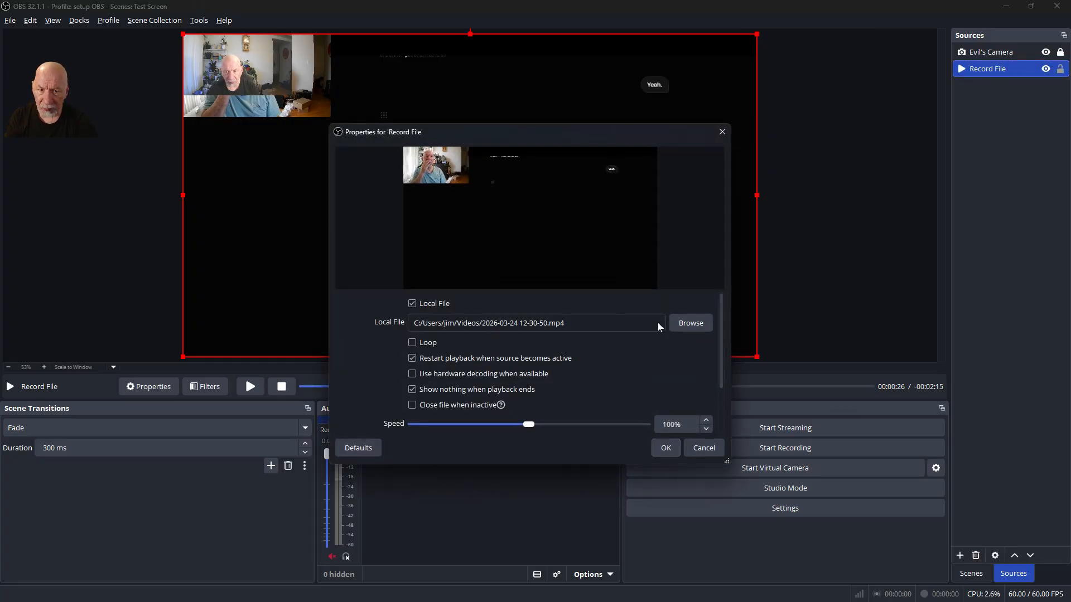
{"action": "left_click", "coordinate": [690, 323]}
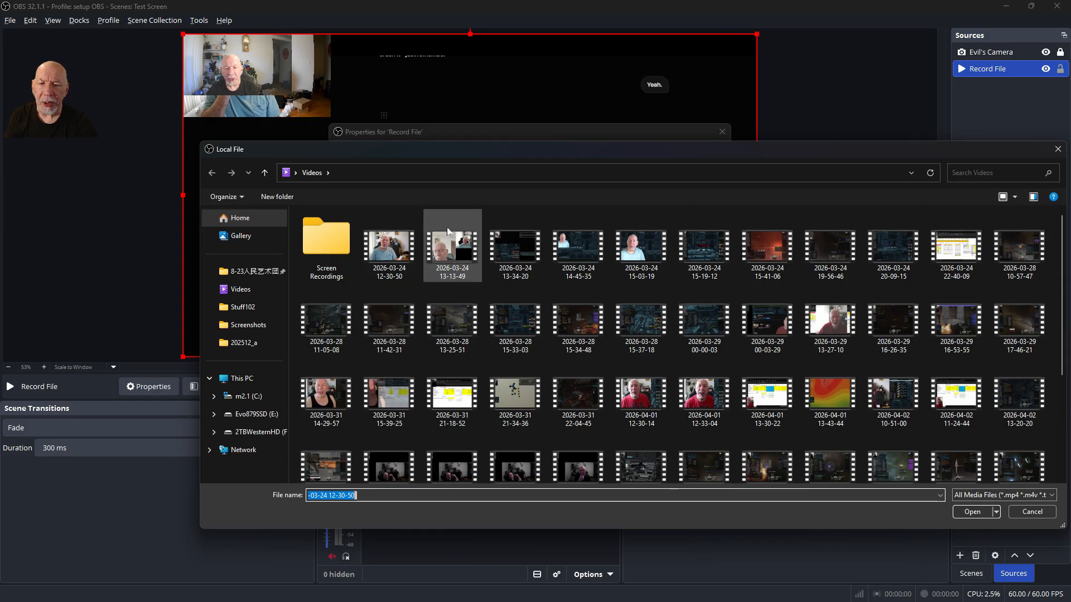
{"action": "left_click", "coordinate": [450, 246]}
{"action": "left_click", "coordinate": [968, 512]}
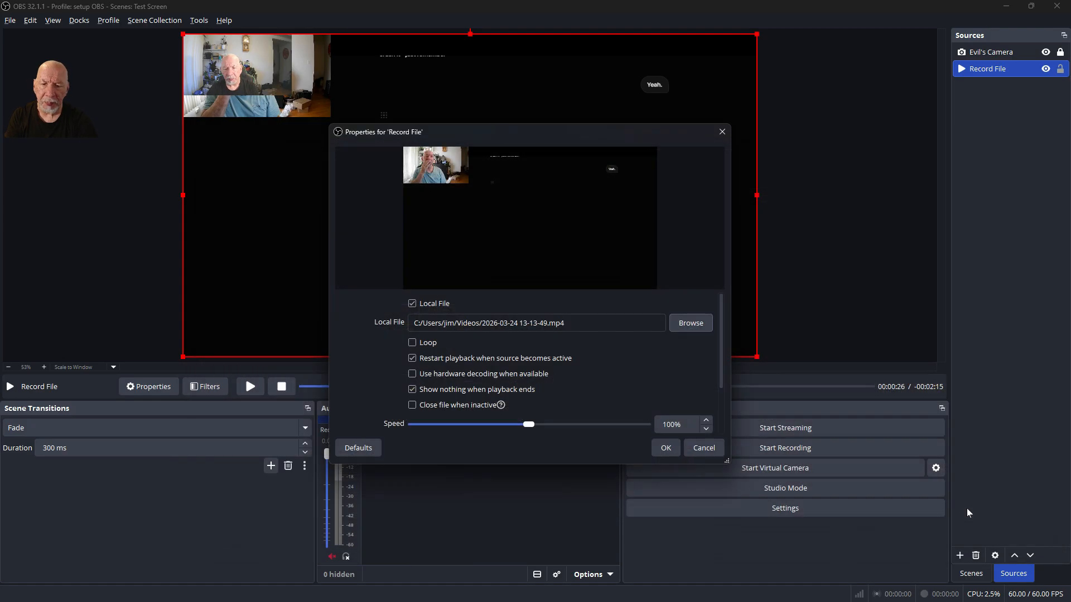
{"action": "left_click", "coordinate": [665, 448]}
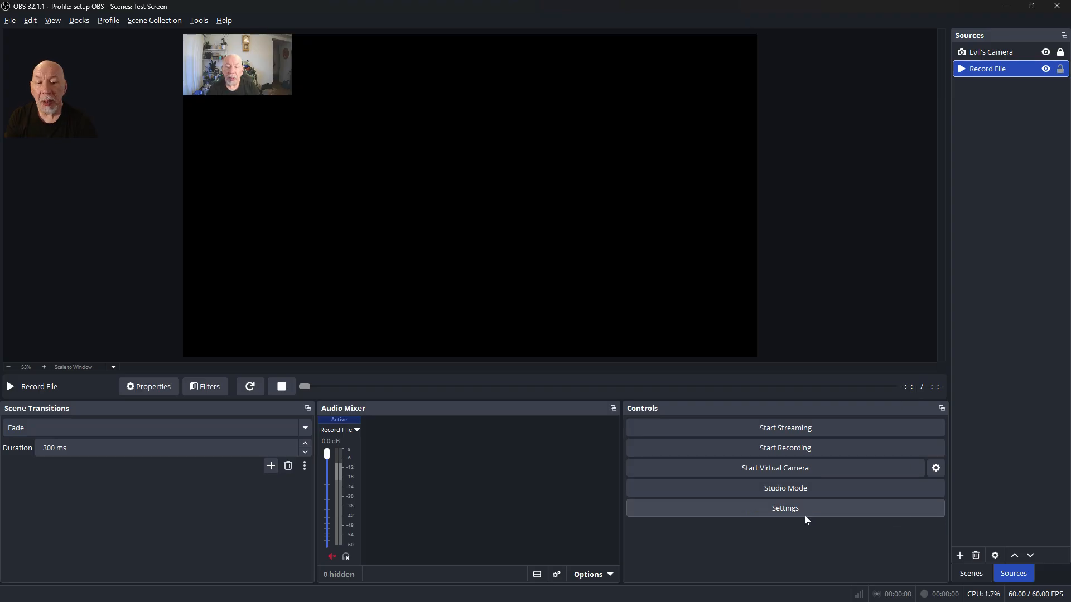
{"action": "left_click", "coordinate": [959, 557]}
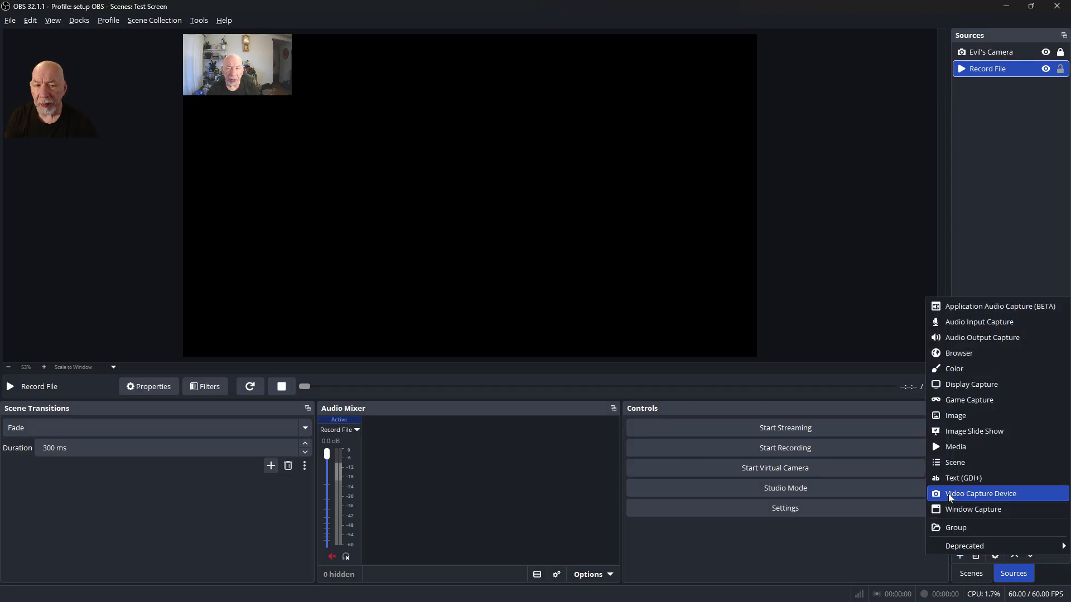
{"action": "left_click", "coordinate": [983, 354]}
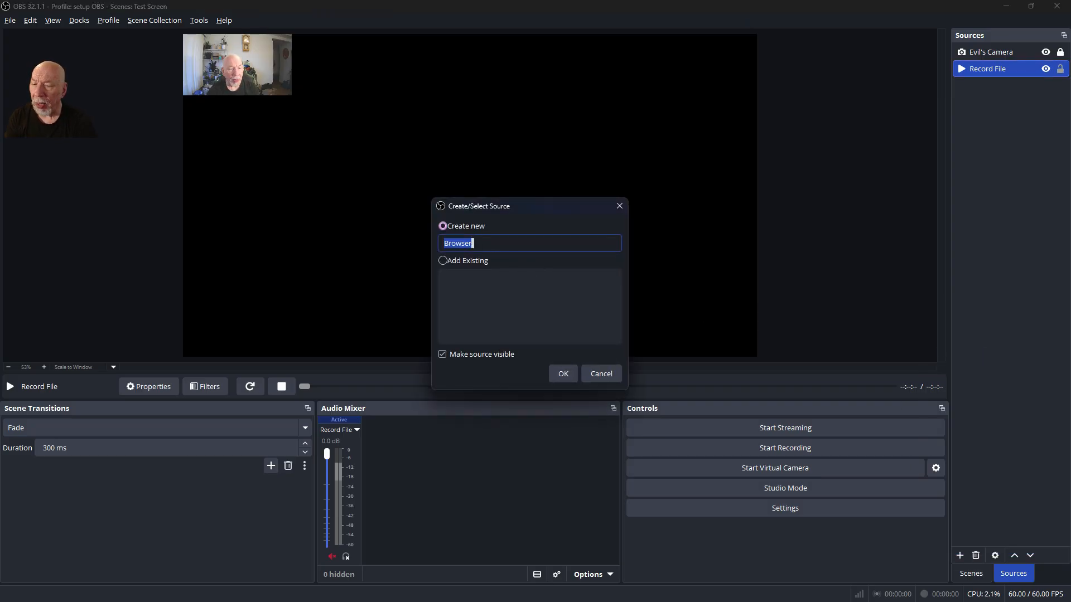
{"action": "left_click", "coordinate": [563, 374]}
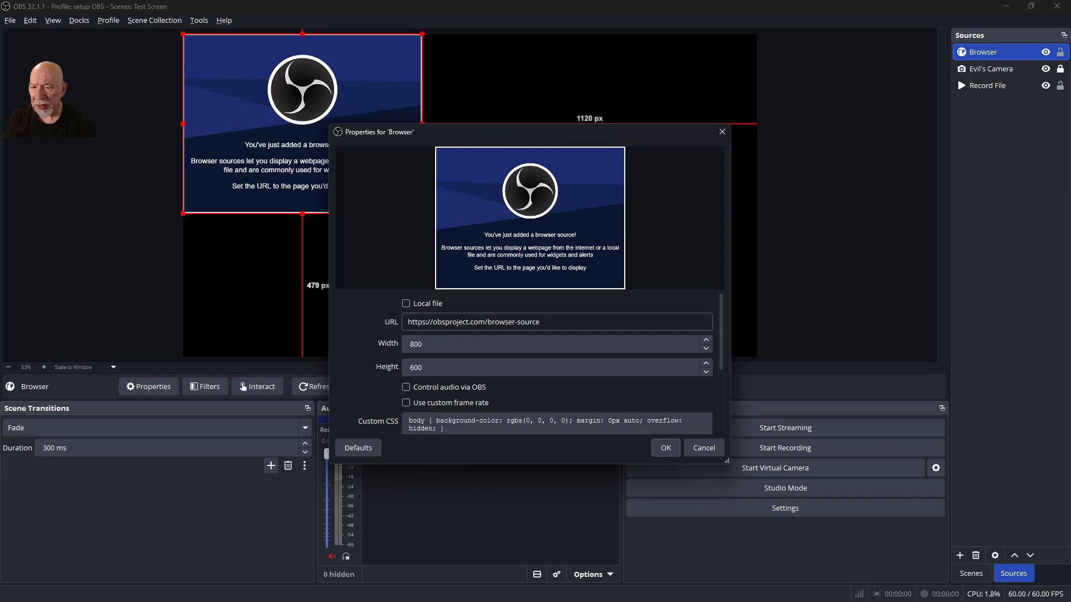
{"action": "left_click_drag", "start_coordinate": [432, 321], "coordinate": [541, 321]}
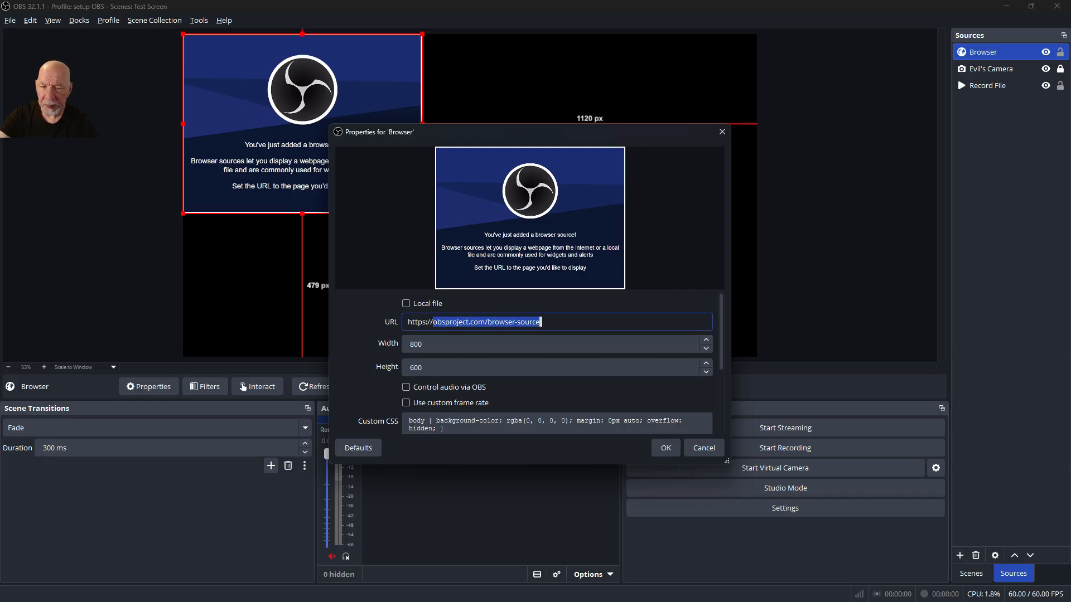
{"action": "type", "text": "twitch.com/Evildoomer"}
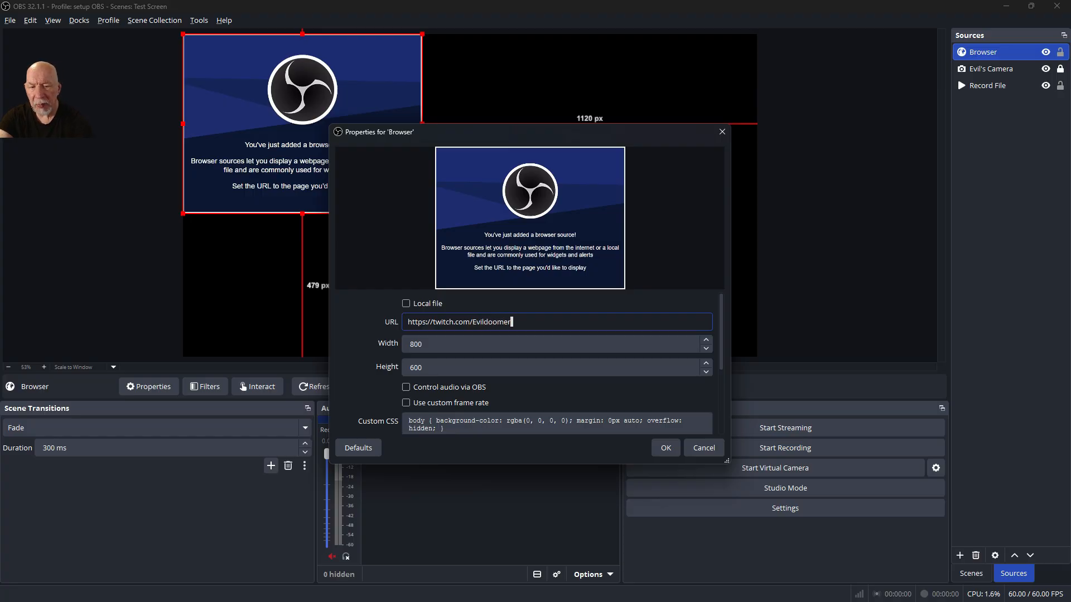
{"action": "left_click", "coordinate": [667, 447]}
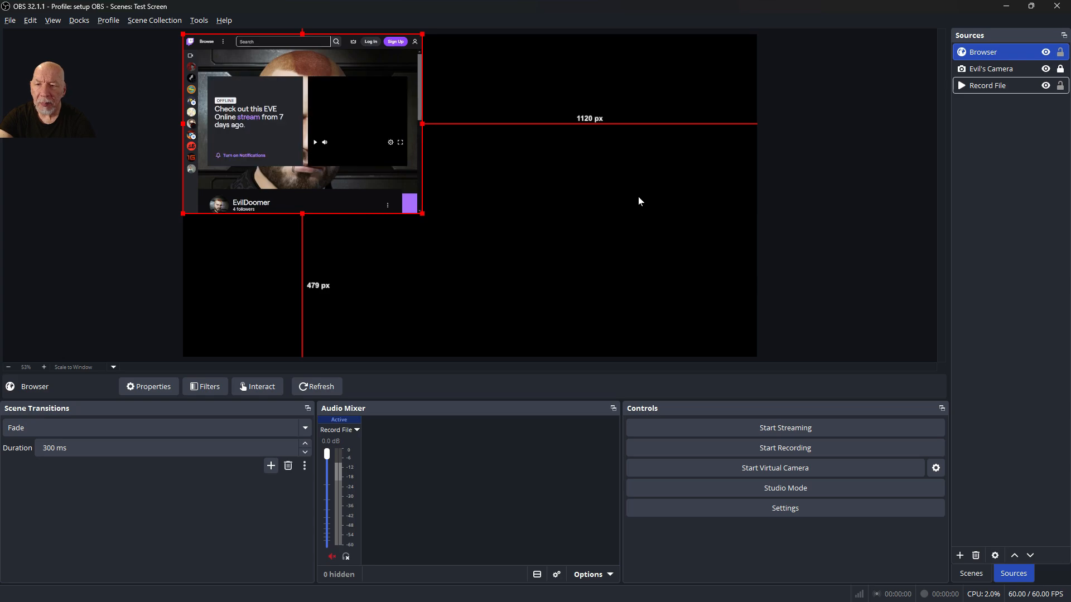
{"action": "left_click", "coordinate": [596, 225]}
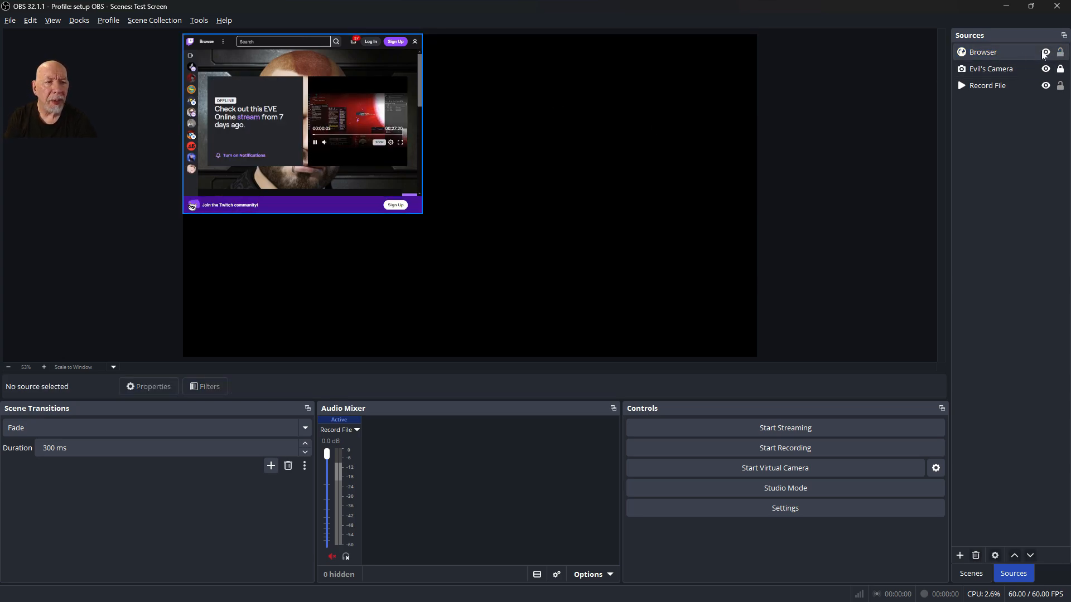
Hide Record File and Evil's Camera, and move Browser to the end of the source order
{"action": "left_click", "coordinate": [1045, 86]}
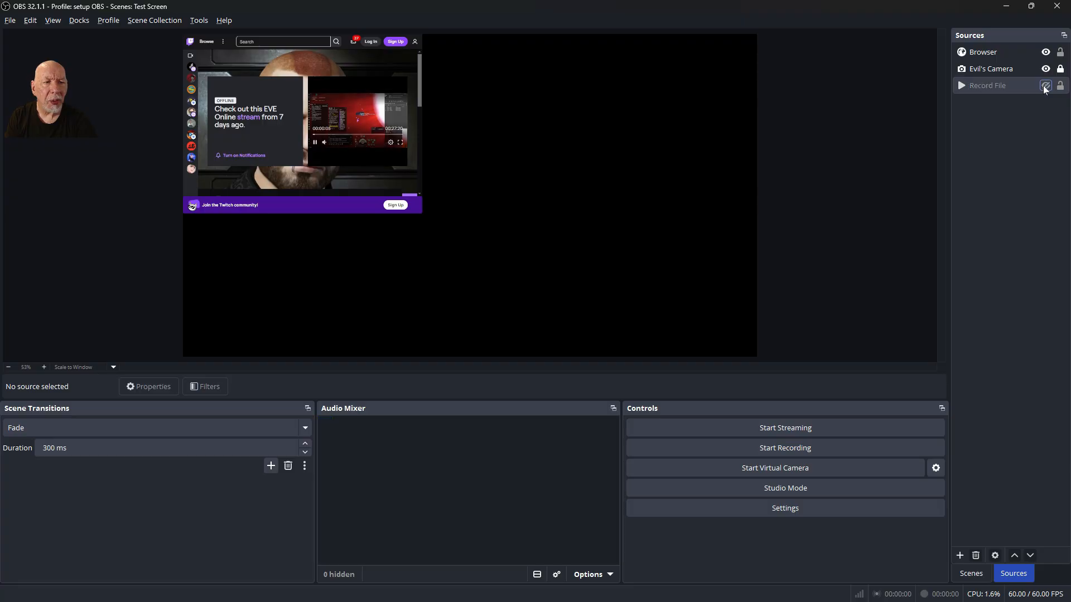
{"action": "left_click", "coordinate": [1046, 86]}
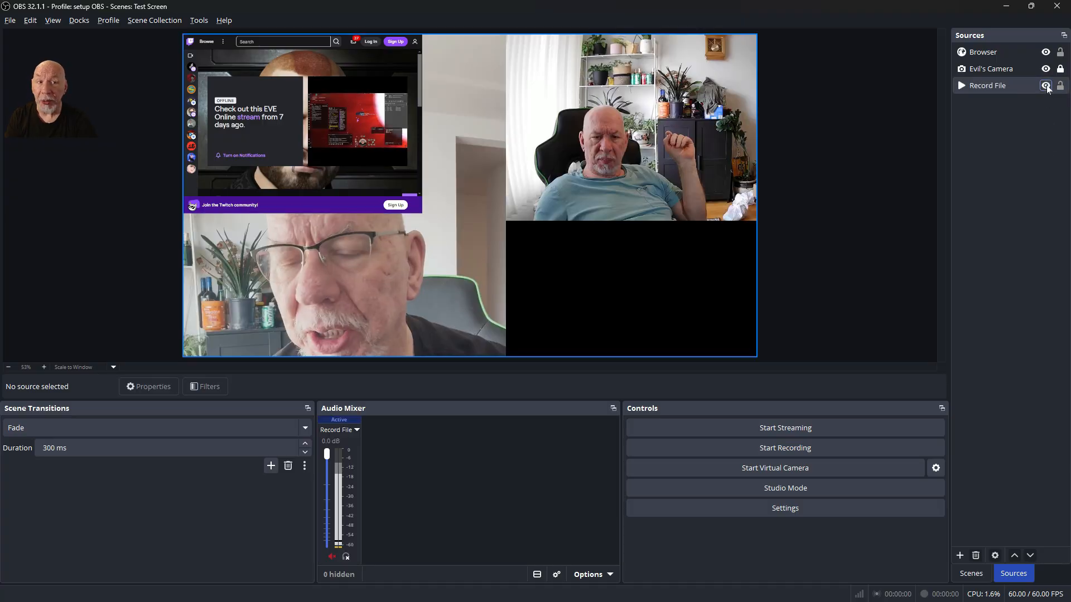
{"action": "left_click", "coordinate": [1046, 88]}
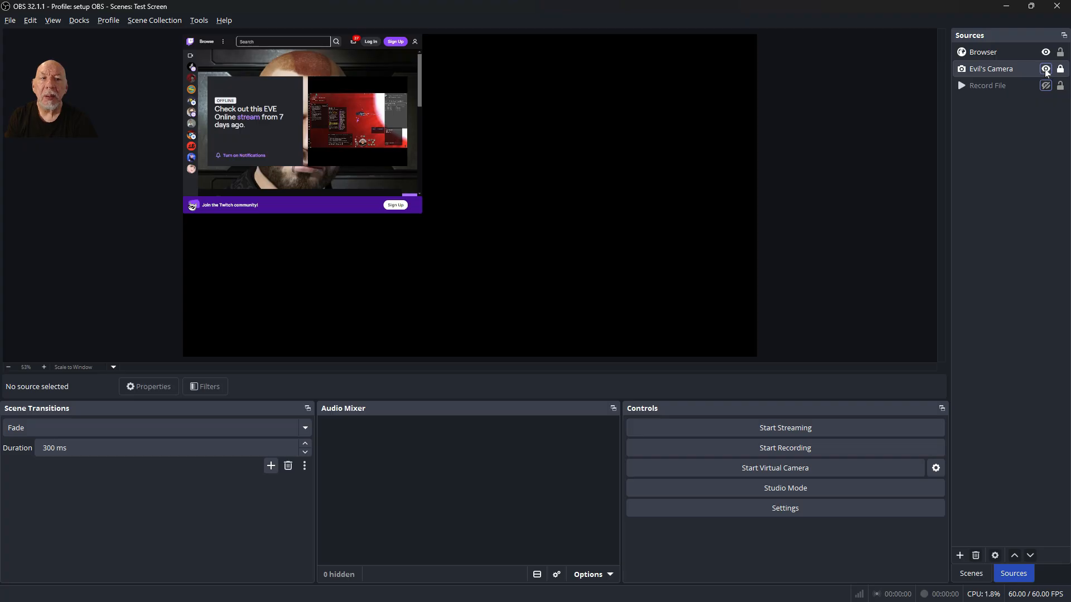
{"action": "left_click", "coordinate": [1046, 70]}
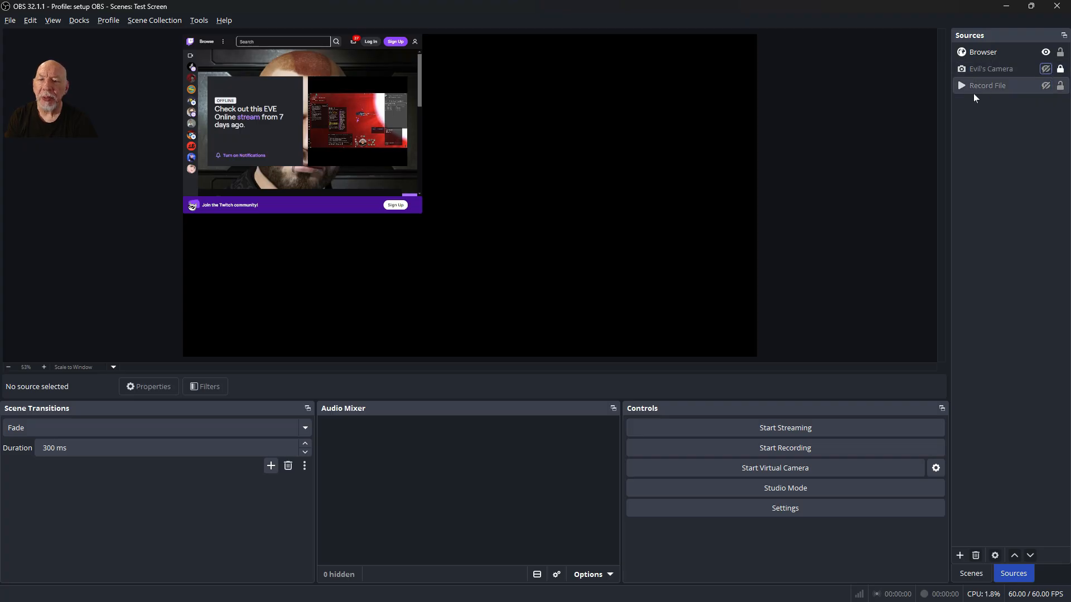
{"action": "left_click_drag", "start_coordinate": [991, 55], "coordinate": [994, 86]}
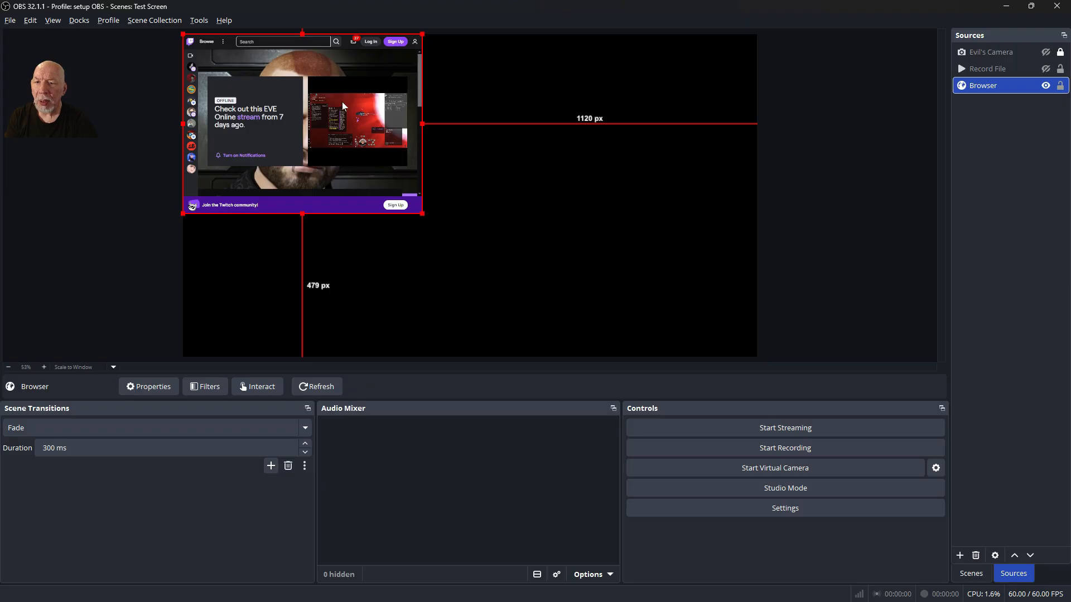
Show Evil's Camera again, place Browser directly beside it about 364 px from the canvas's left edge, and enlarge it to leave about 107 px opposite
{"action": "left_click_drag", "start_coordinate": [343, 102], "coordinate": [575, 173]}
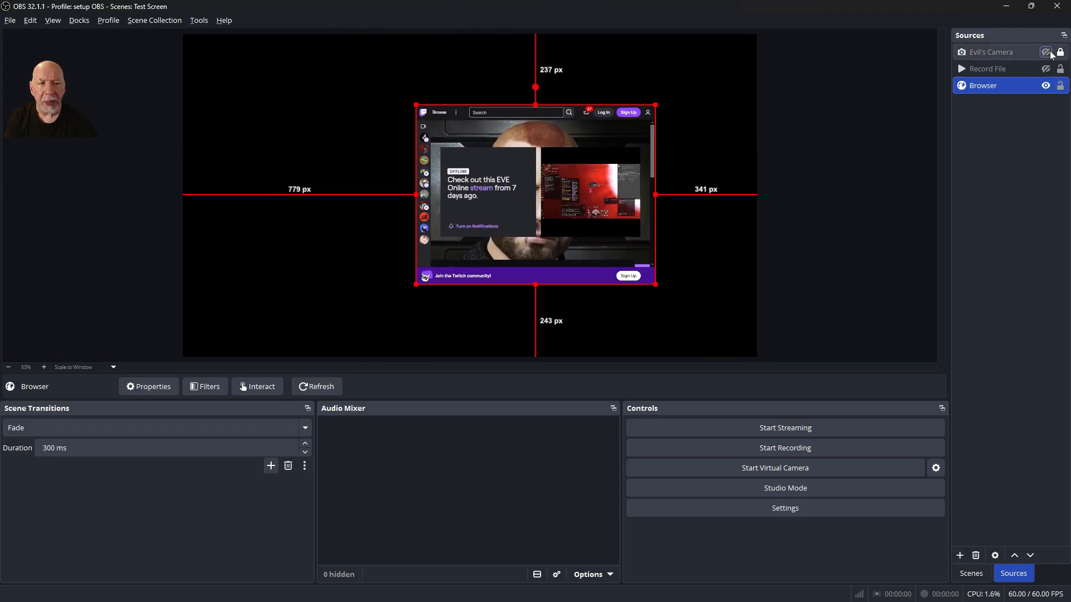
{"action": "left_click", "coordinate": [1046, 52]}
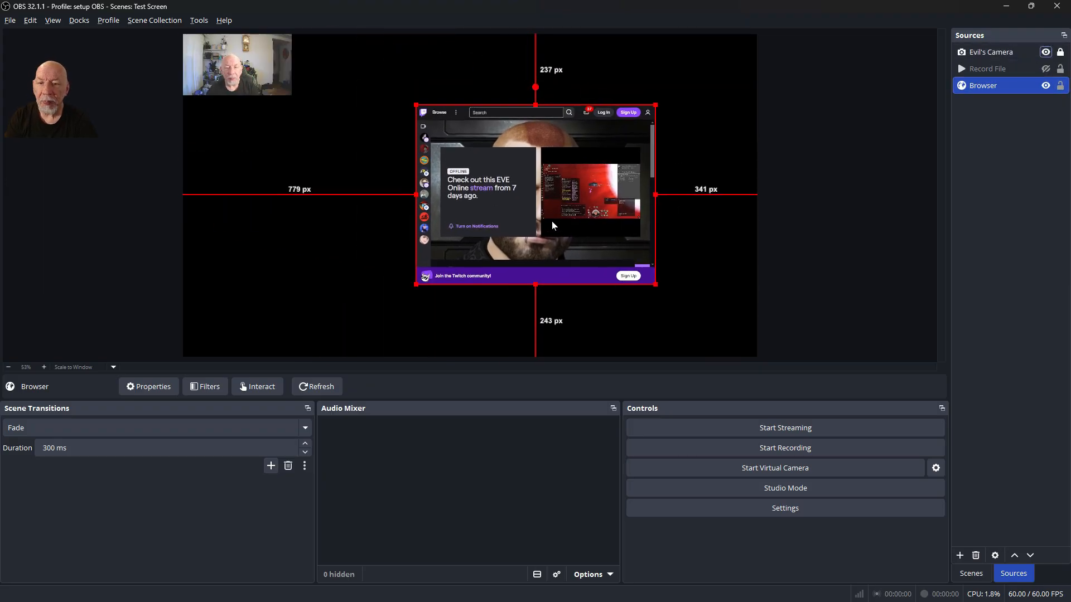
{"action": "left_click_drag", "start_coordinate": [508, 174], "coordinate": [384, 94]}
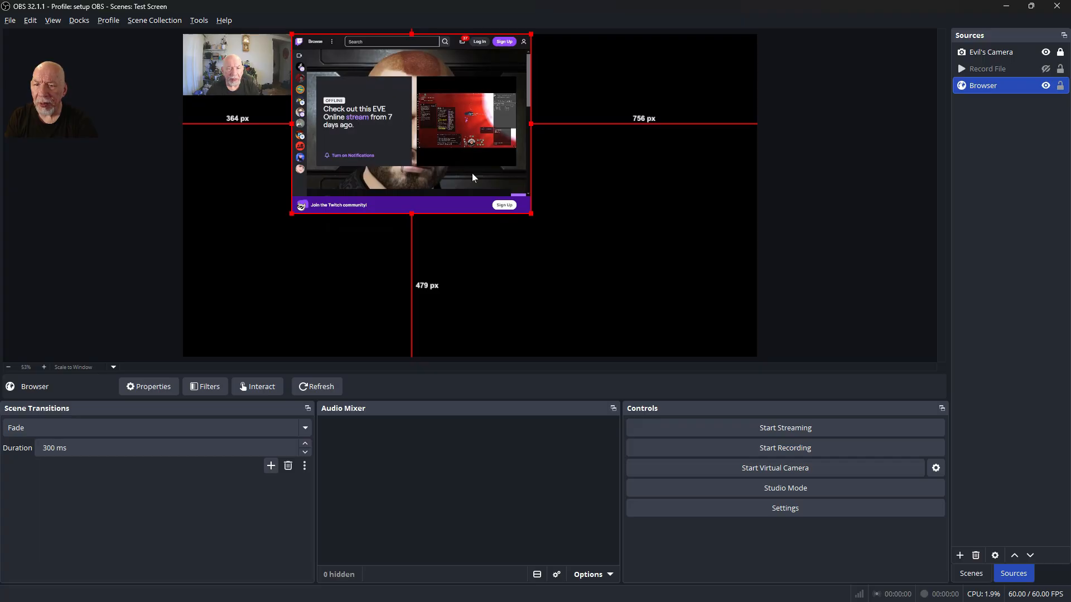
{"action": "left_click_drag", "start_coordinate": [532, 214], "coordinate": [724, 323]}
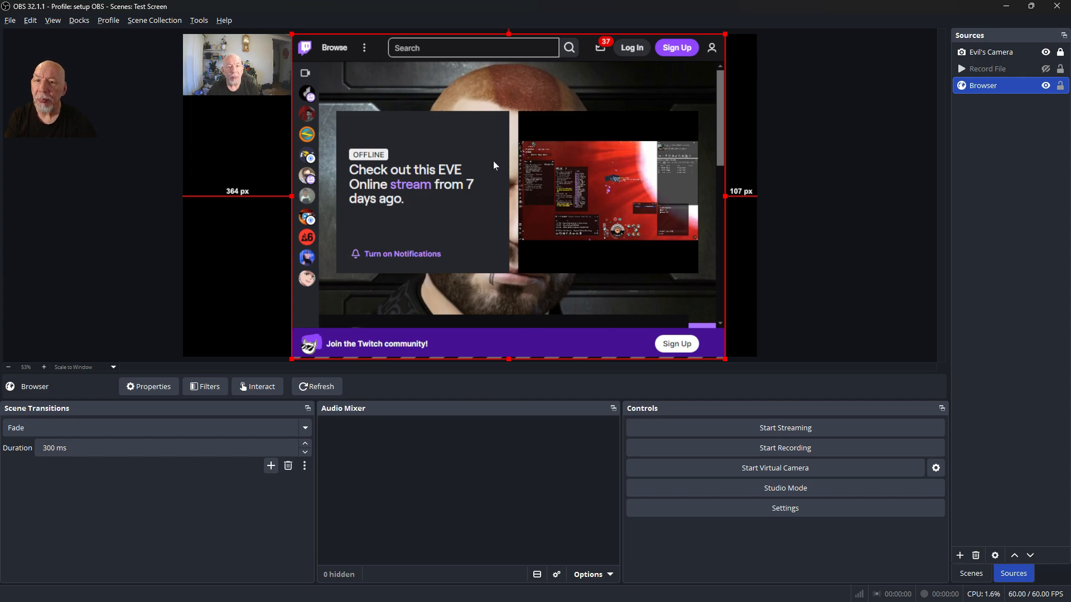
Check the Just Evils Camera, Startup Scene and Show Video scenes in turn, ending on Just Evils Camera
{"action": "left_click", "coordinate": [971, 573]}
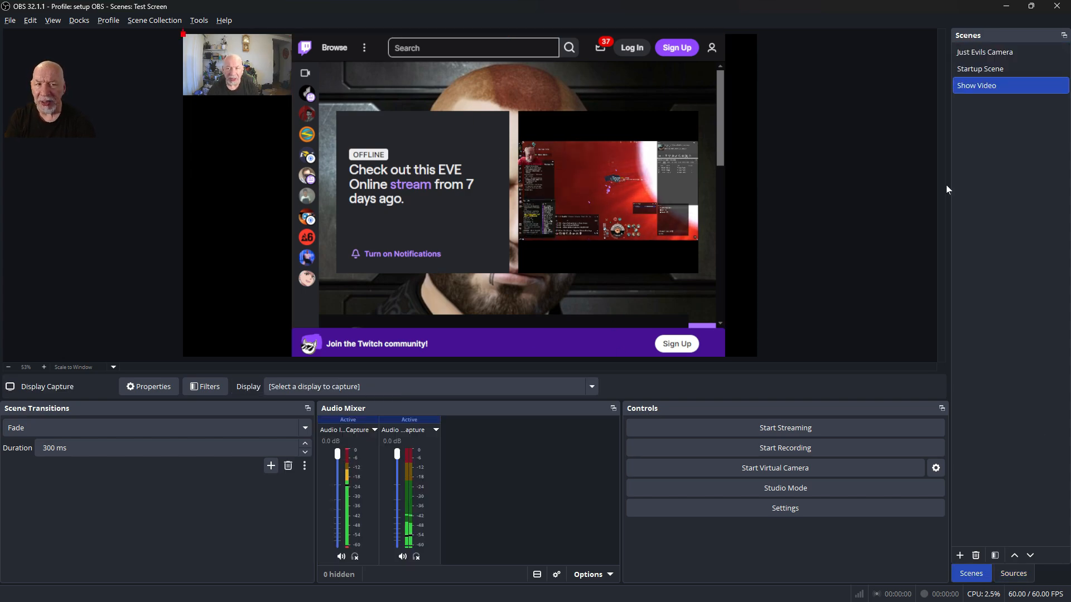
{"action": "left_click", "coordinate": [999, 49]}
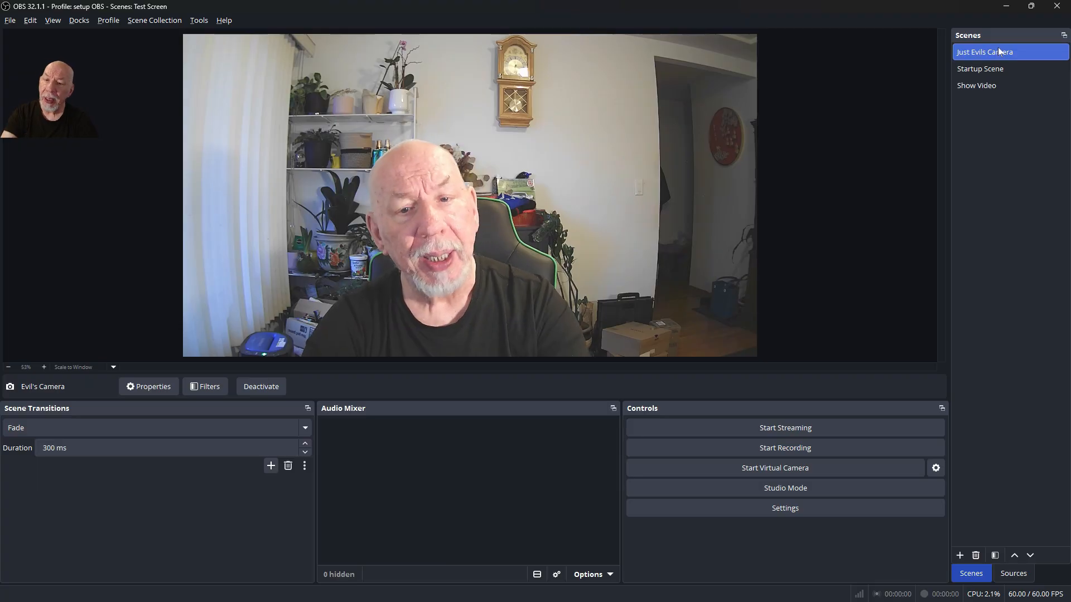
{"action": "left_click", "coordinate": [992, 68]}
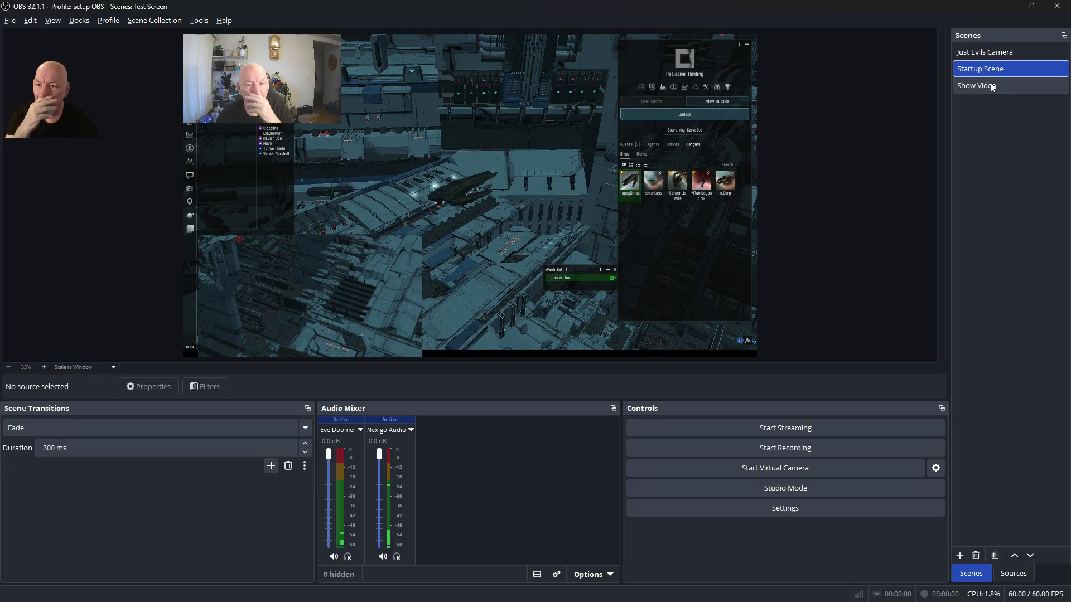
{"action": "left_click", "coordinate": [991, 84]}
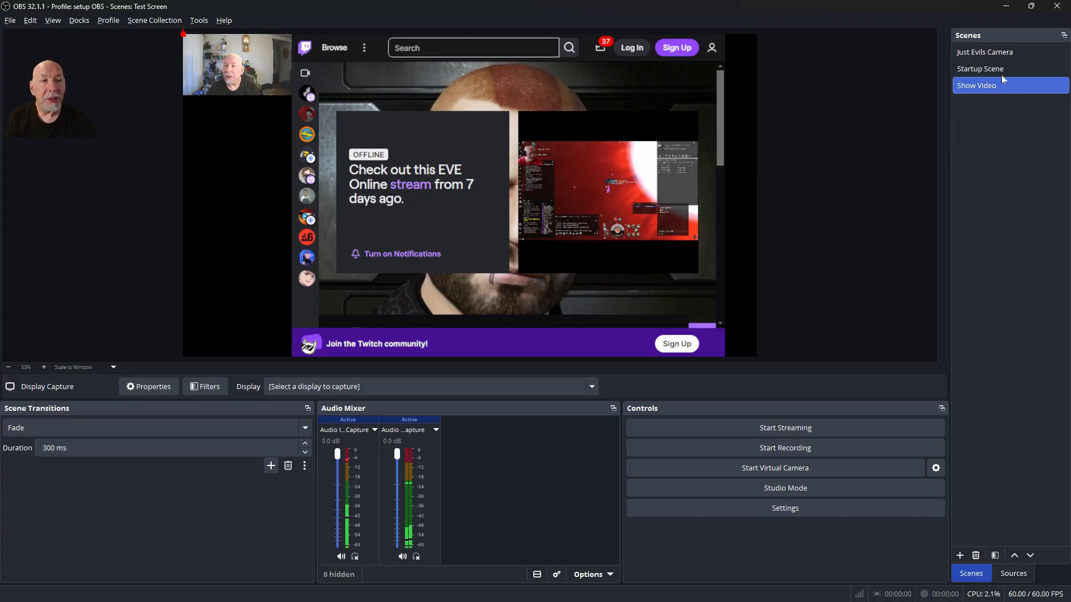
{"action": "left_click", "coordinate": [991, 51]}
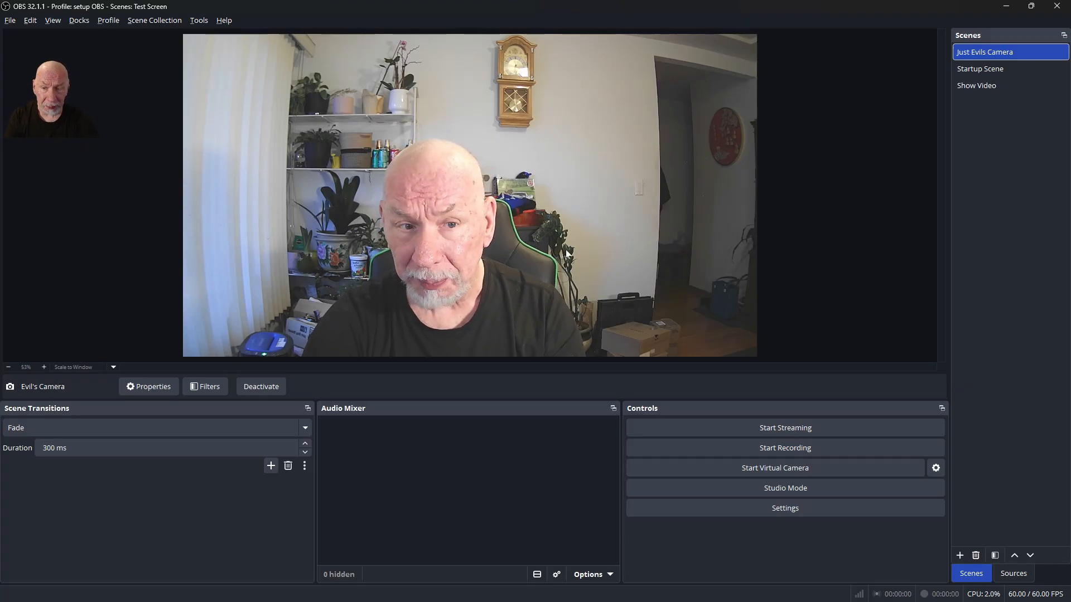
Test live streaming by going live, switching to Show Video and muting its two audio captures, and end the stream
{"action": "left_click", "coordinate": [787, 428]}
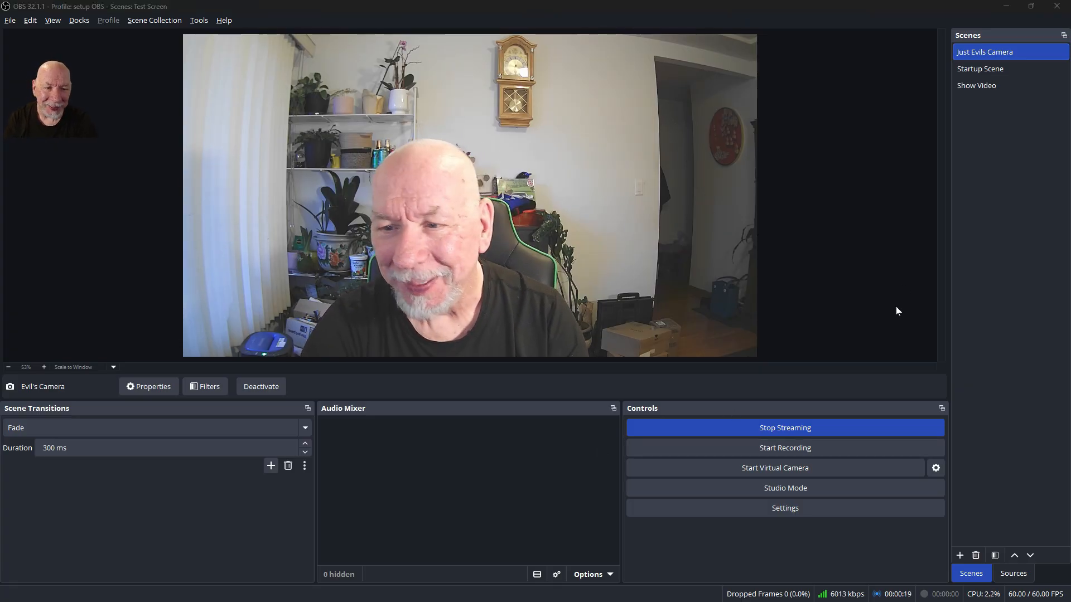
{"action": "left_click", "coordinate": [976, 84]}
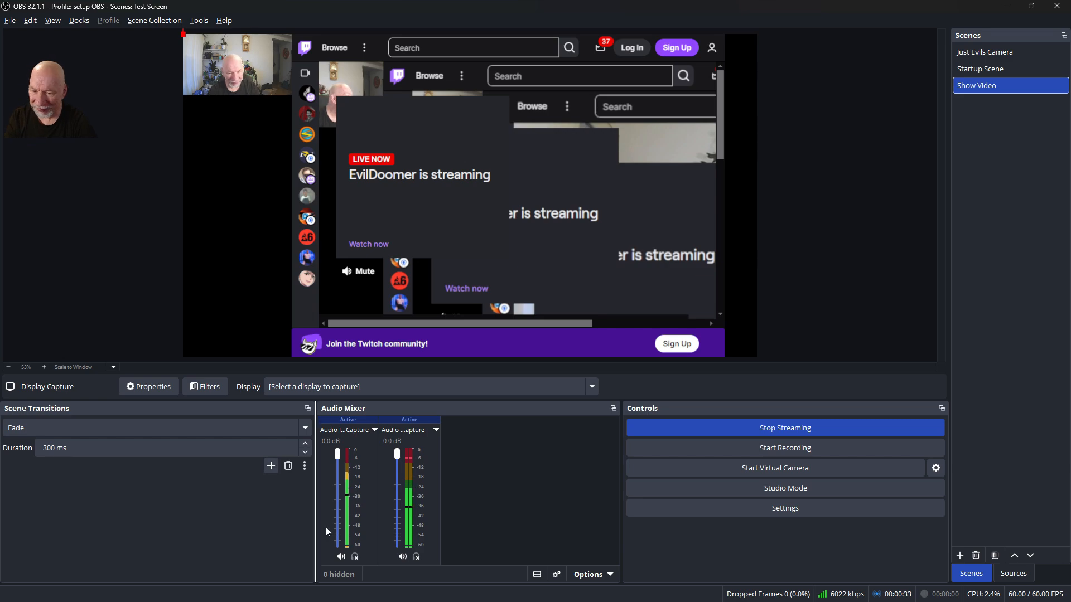
{"action": "left_click", "coordinate": [341, 557]}
{"action": "left_click", "coordinate": [402, 557]}
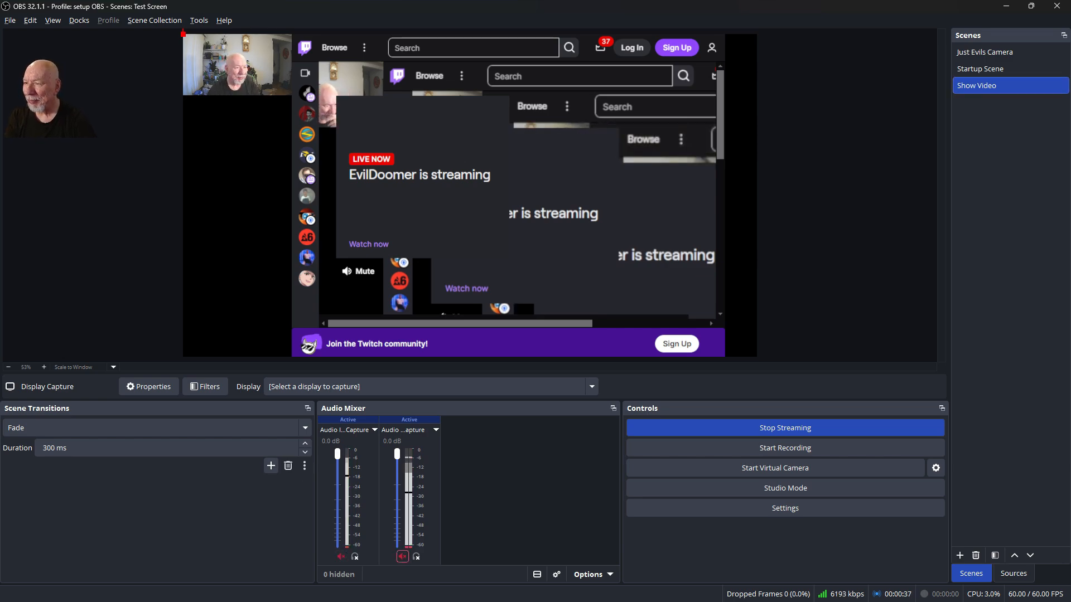
{"action": "left_click", "coordinate": [793, 428]}
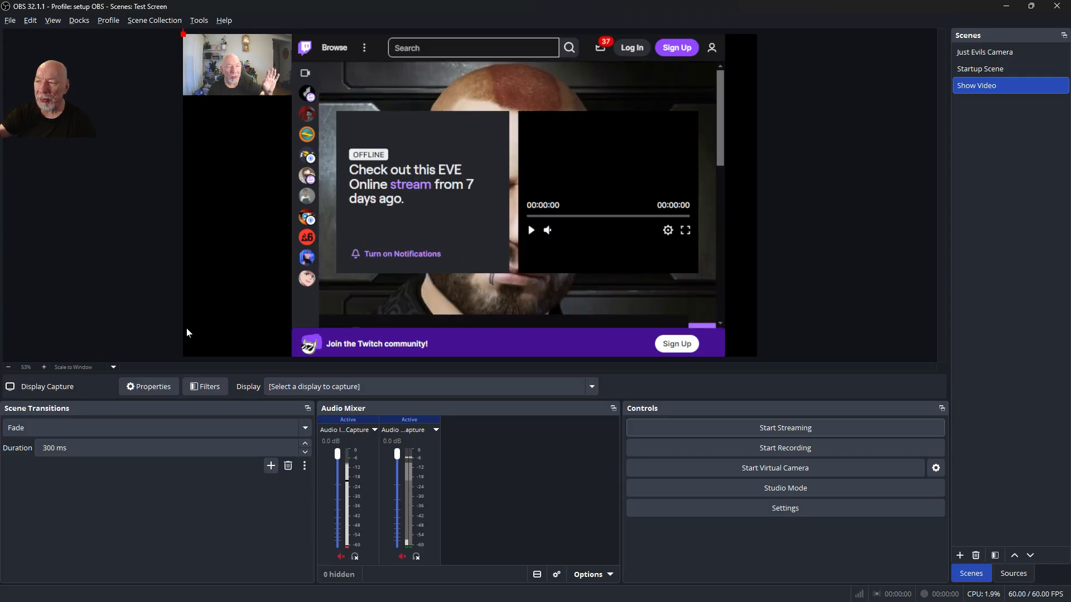
Remove the Show Video scene from the scene collection
{"action": "right_click", "coordinate": [966, 87]}
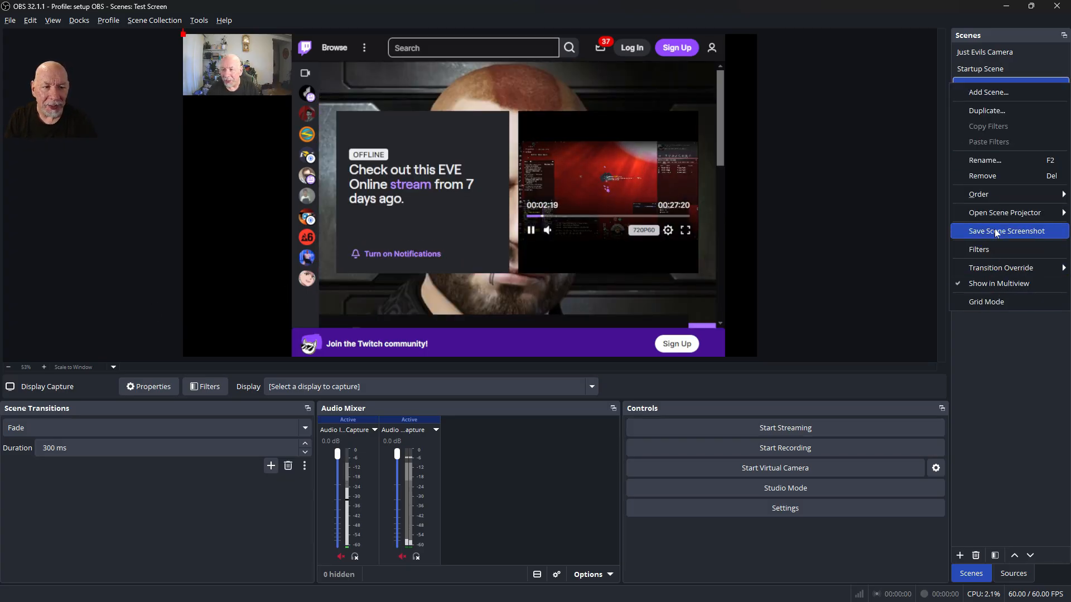
{"action": "left_click", "coordinate": [984, 176]}
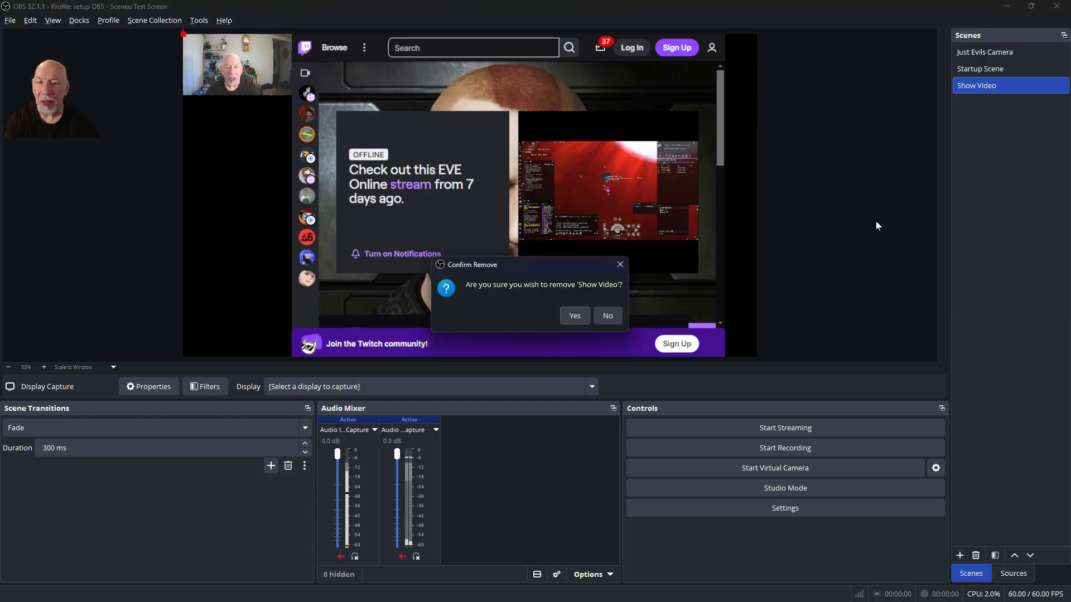
{"action": "left_click", "coordinate": [571, 315]}
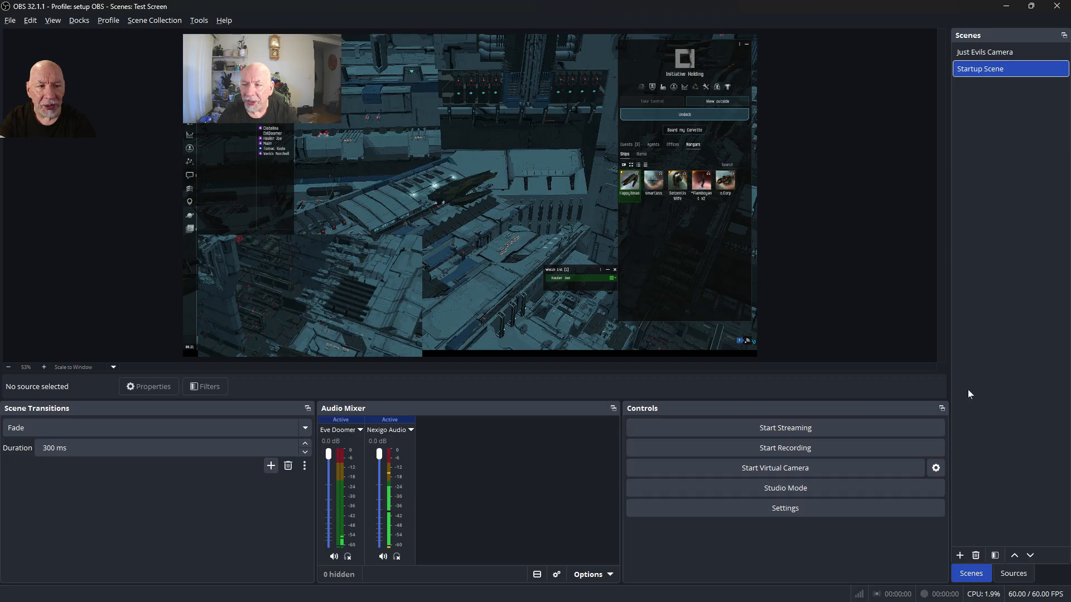
{"action": "left_click", "coordinate": [960, 556]}
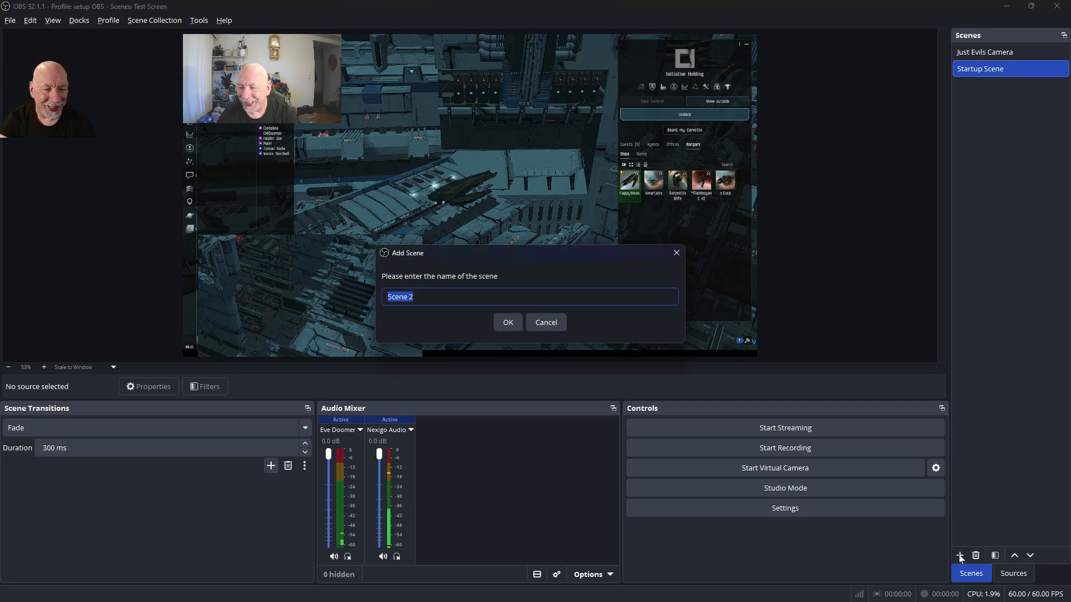
{"action": "left_click", "coordinate": [546, 322]}
{"action": "left_click", "coordinate": [1016, 574]}
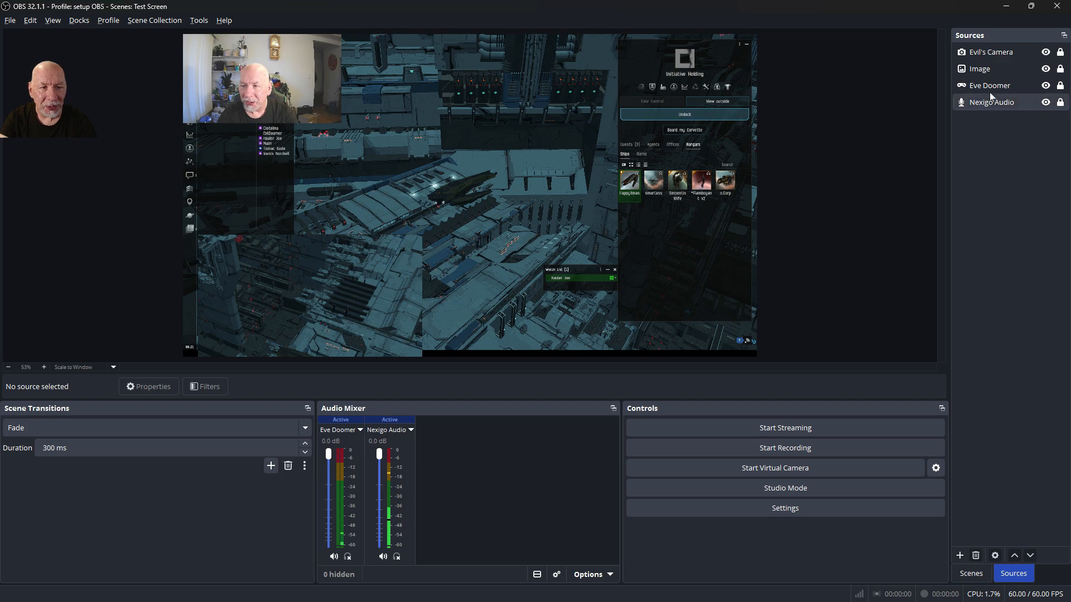
{"action": "left_click", "coordinate": [971, 573]}
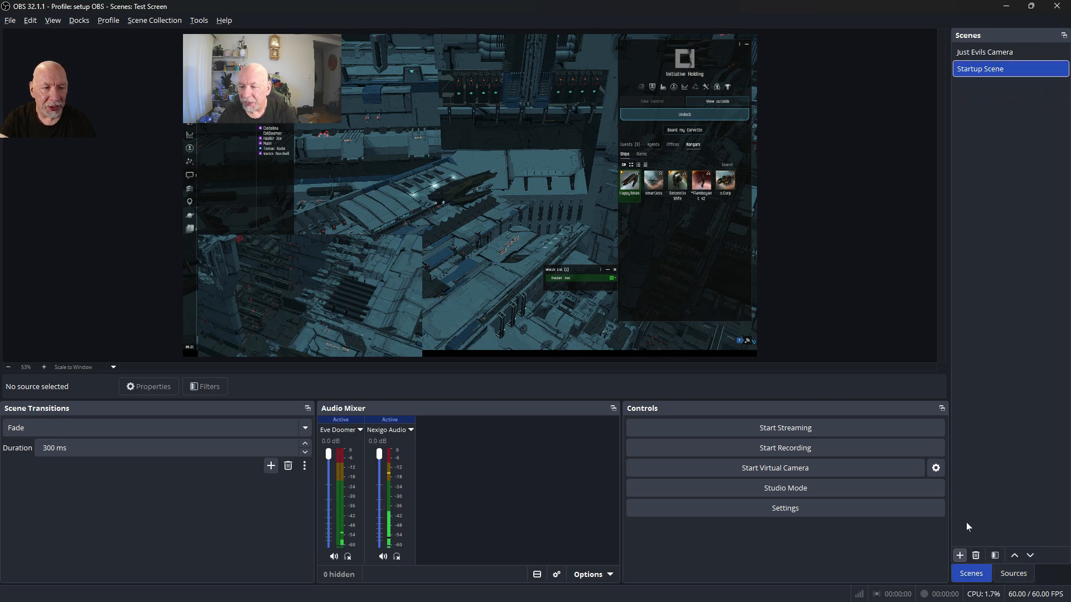
{"action": "left_click", "coordinate": [998, 52]}
{"action": "left_click", "coordinate": [998, 69]}
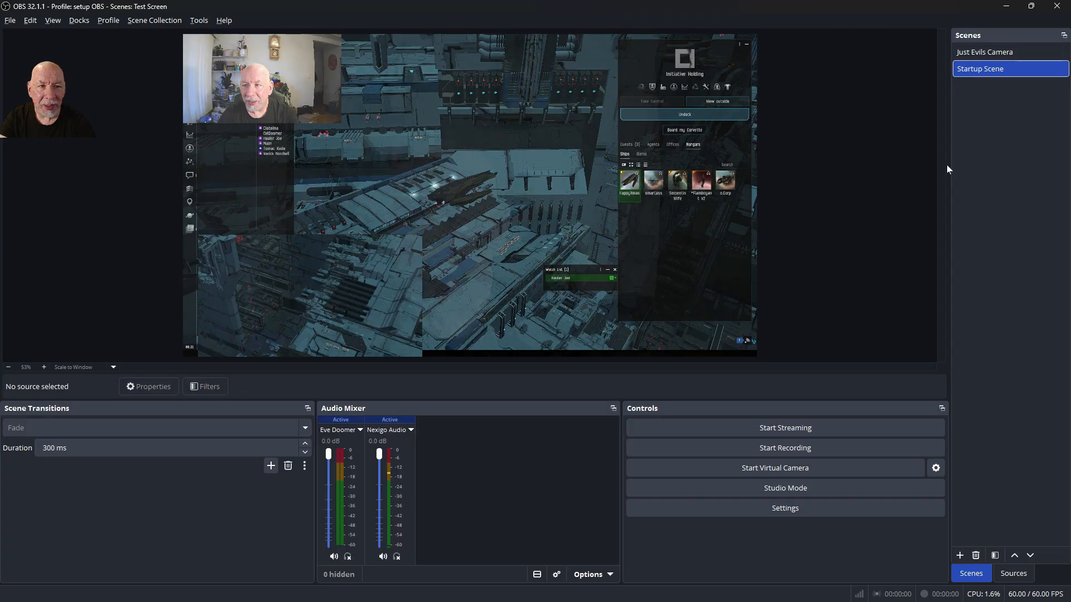
Add a new scene named Browser
{"action": "left_click", "coordinate": [960, 555]}
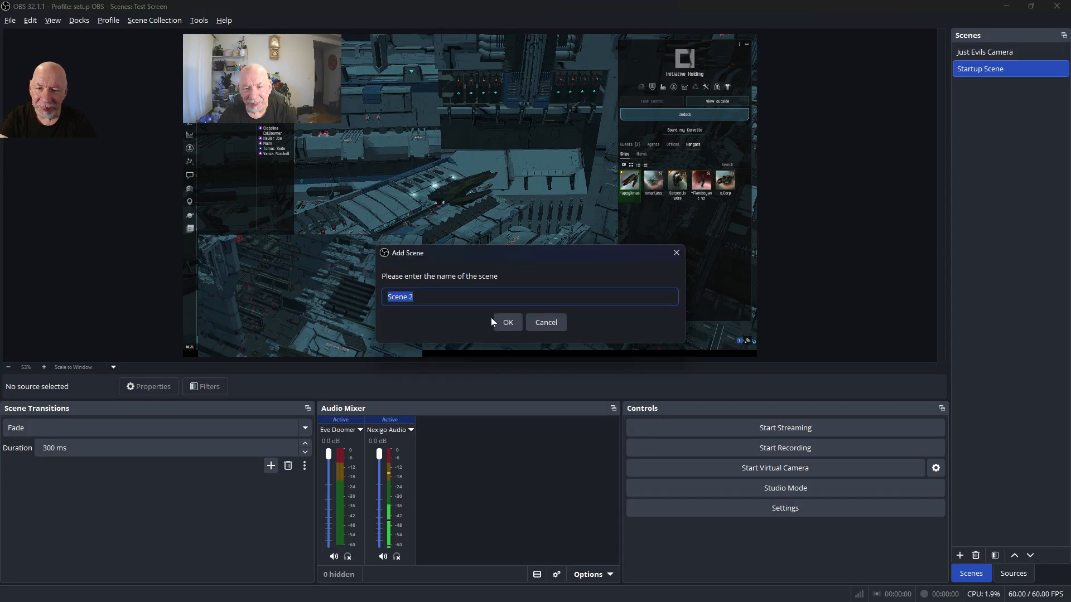
{"action": "type", "text": "Brow"}
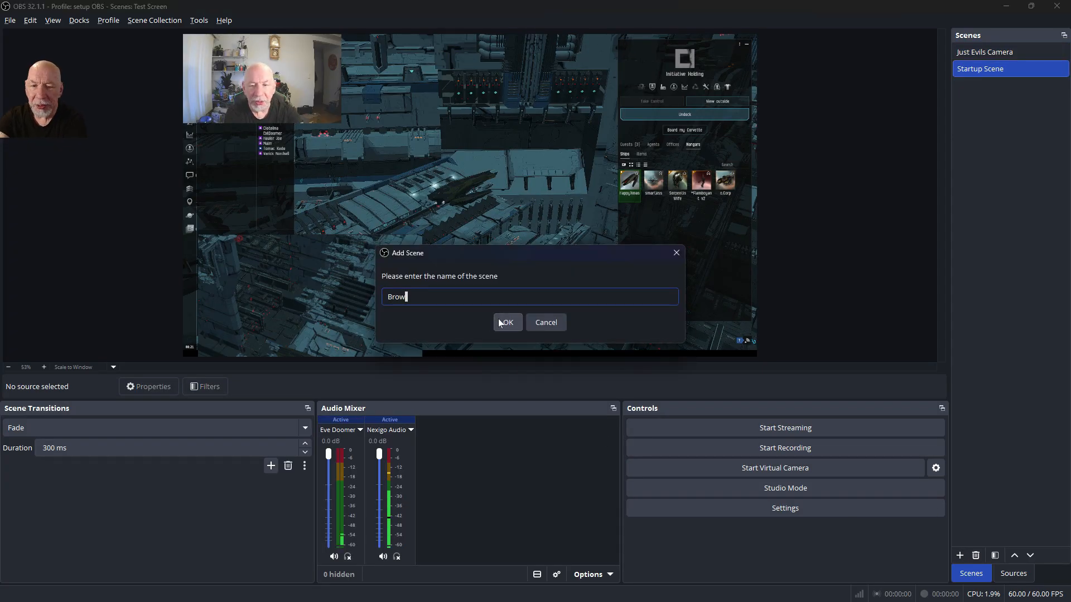
{"action": "type", "text": "er"}
{"action": "type", "text": "r"}
{"action": "left_click", "coordinate": [501, 323]}
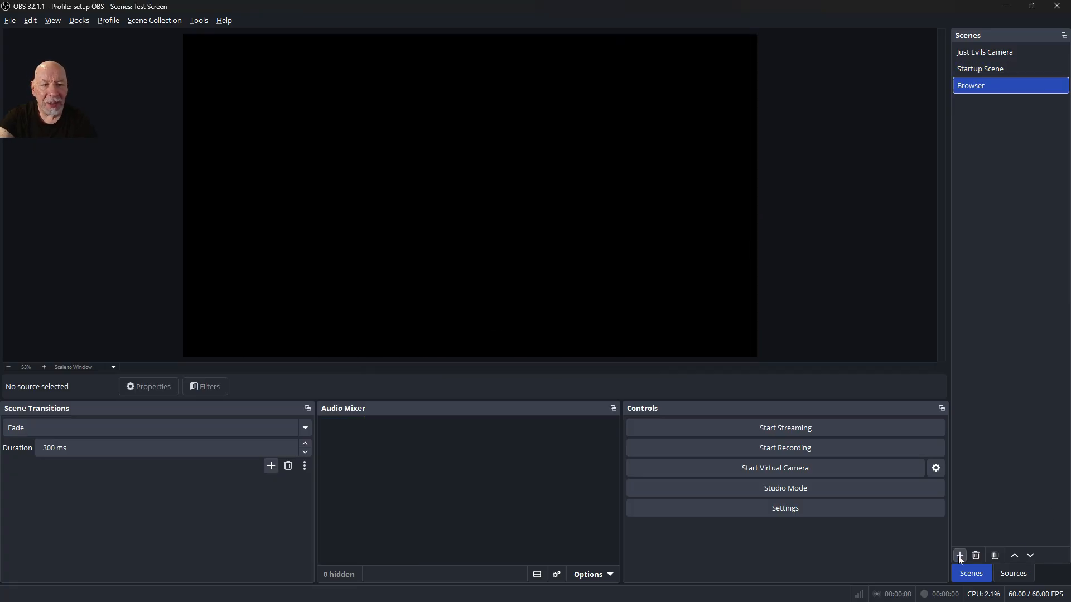
Add a Window Capture source to the Browser scene for the EvilDoomer - Twitch - Google Chrome window, with Capture Audio enabled
{"action": "left_click", "coordinate": [1016, 576]}
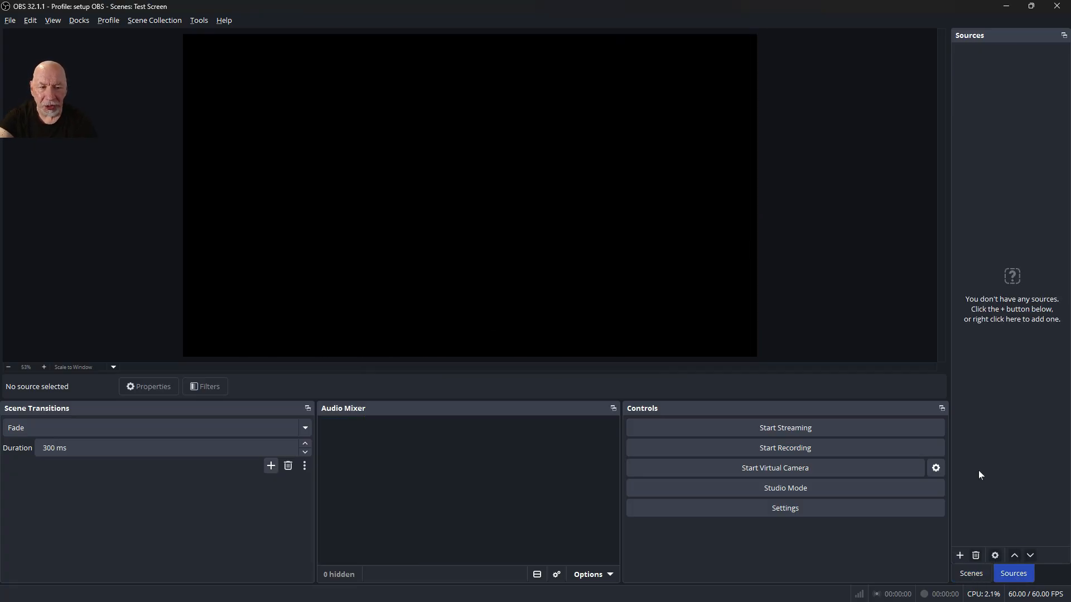
{"action": "left_click", "coordinate": [959, 556]}
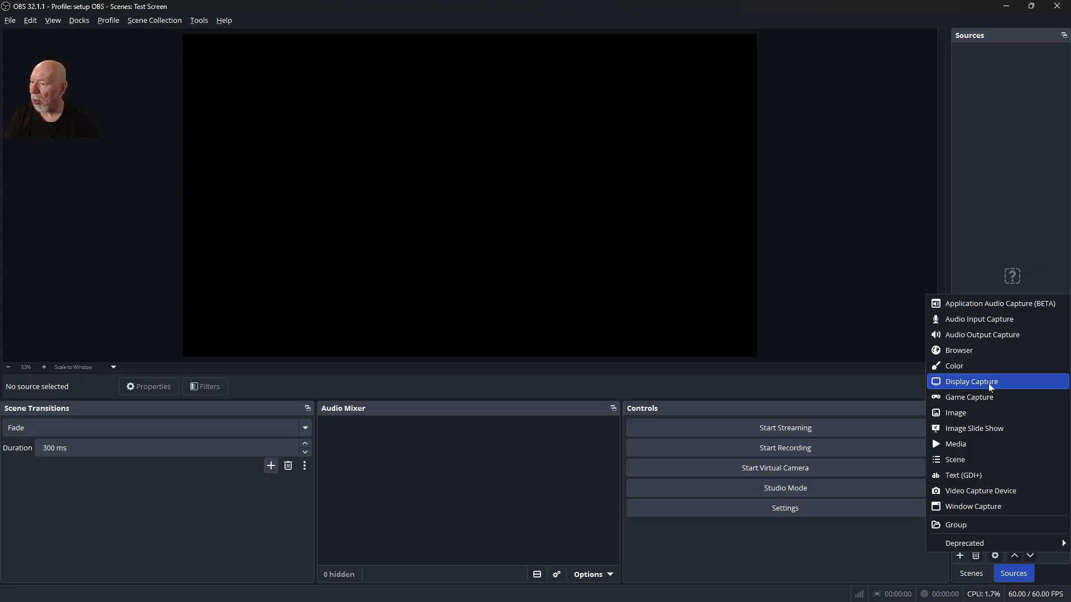
{"action": "left_click", "coordinate": [985, 507]}
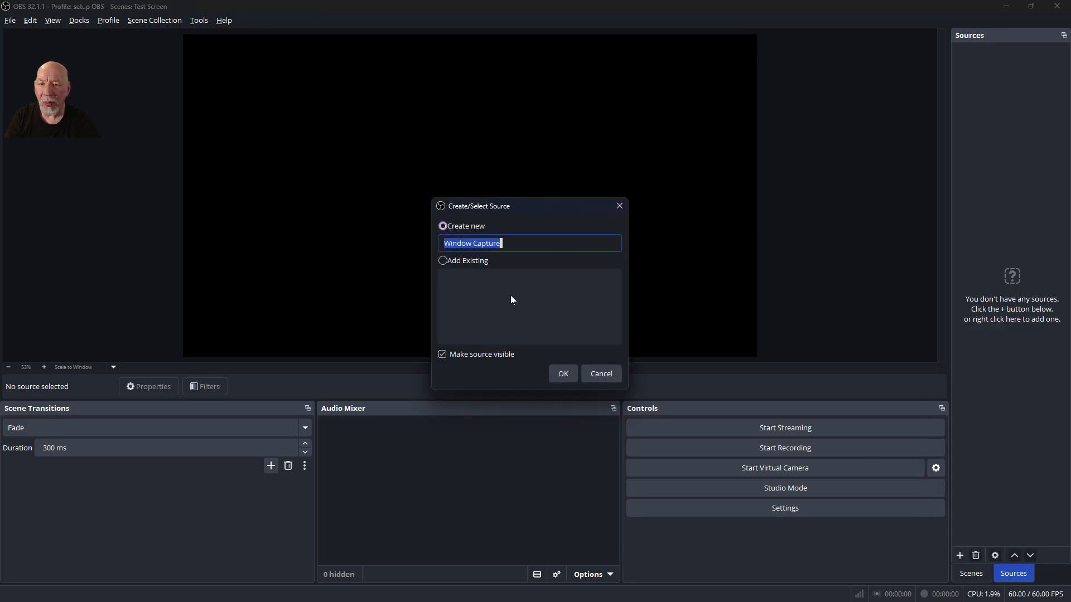
{"action": "left_click", "coordinate": [564, 376]}
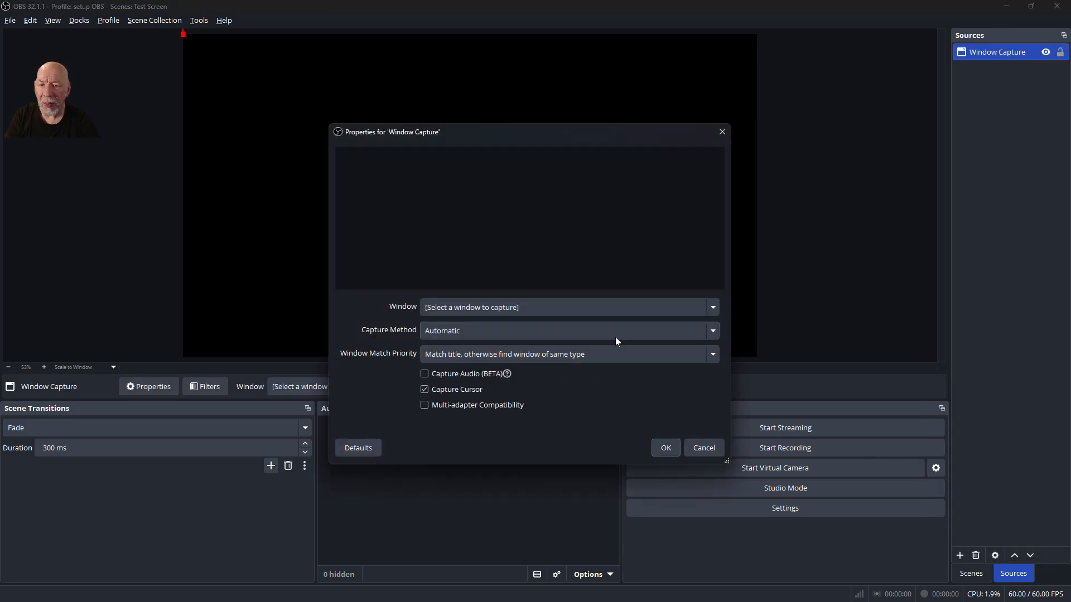
{"action": "left_click", "coordinate": [632, 308]}
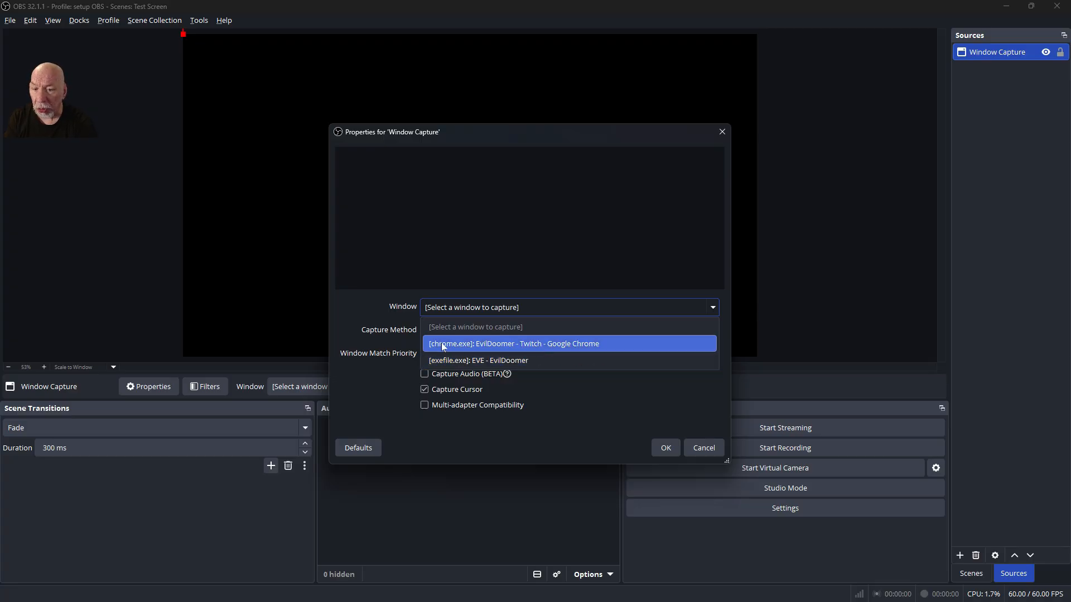
{"action": "left_click", "coordinate": [594, 344]}
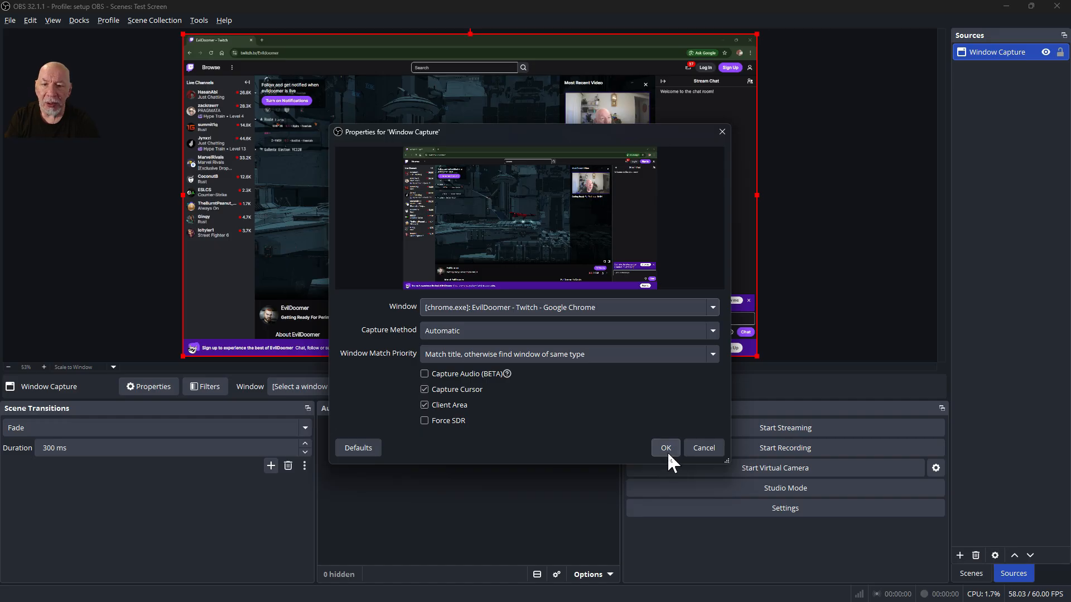
{"action": "left_click", "coordinate": [424, 374]}
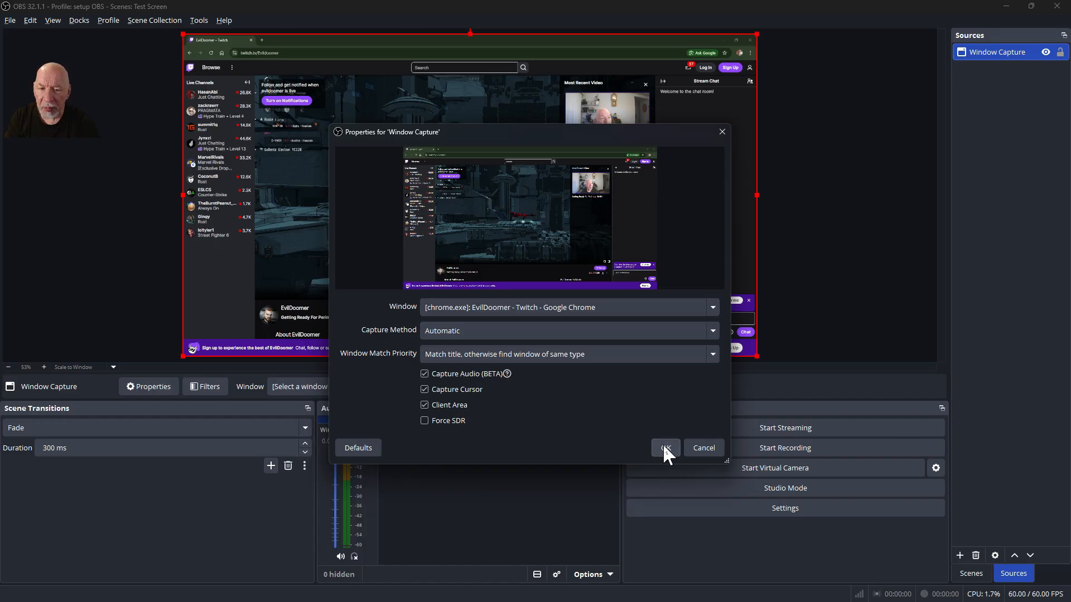
{"action": "left_click", "coordinate": [665, 449]}
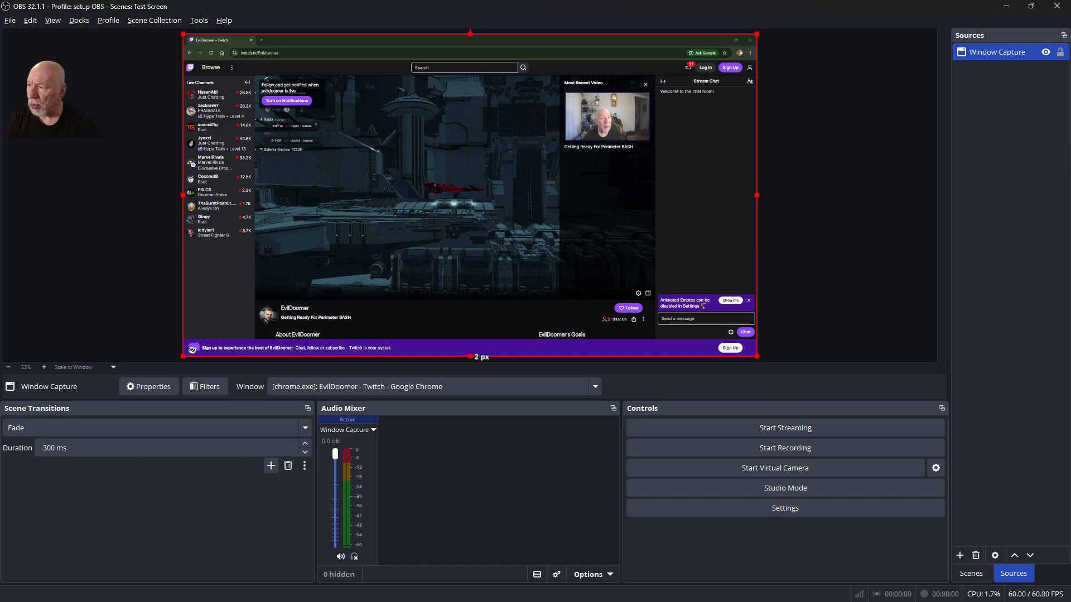
In Chrome, look over the EvilDoomer Twitch page, dismiss the Most Recent Video overlay and open the EVE Online video Getting Ready For Perimeter BASH
{"action": "left_click", "coordinate": [489, 200]}
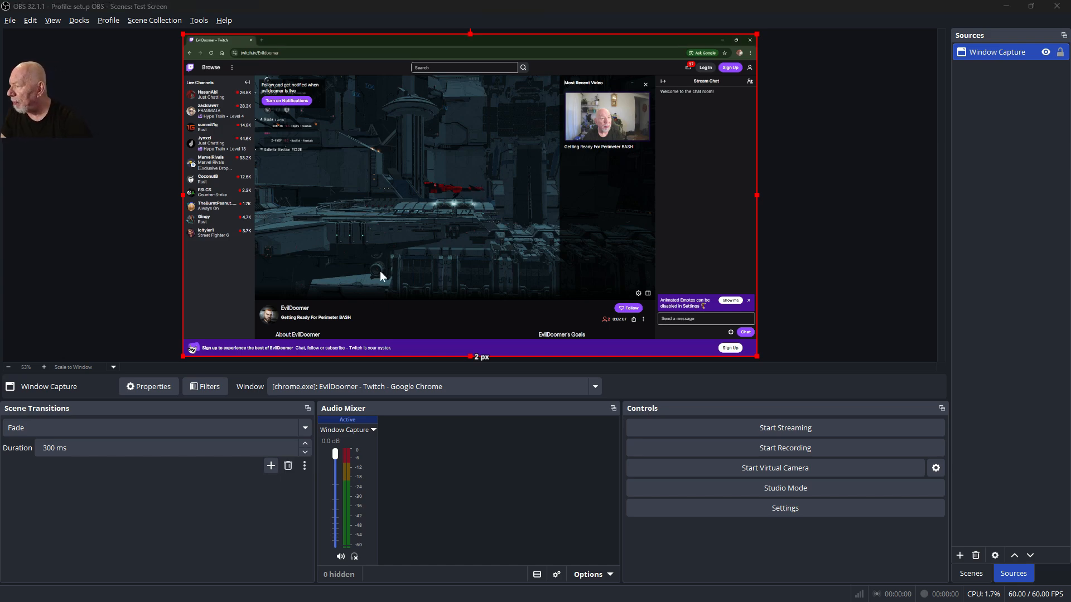
{"action": "scroll", "coordinate": [460, 256], "scroll_direction": "down", "scroll_amount": 5}
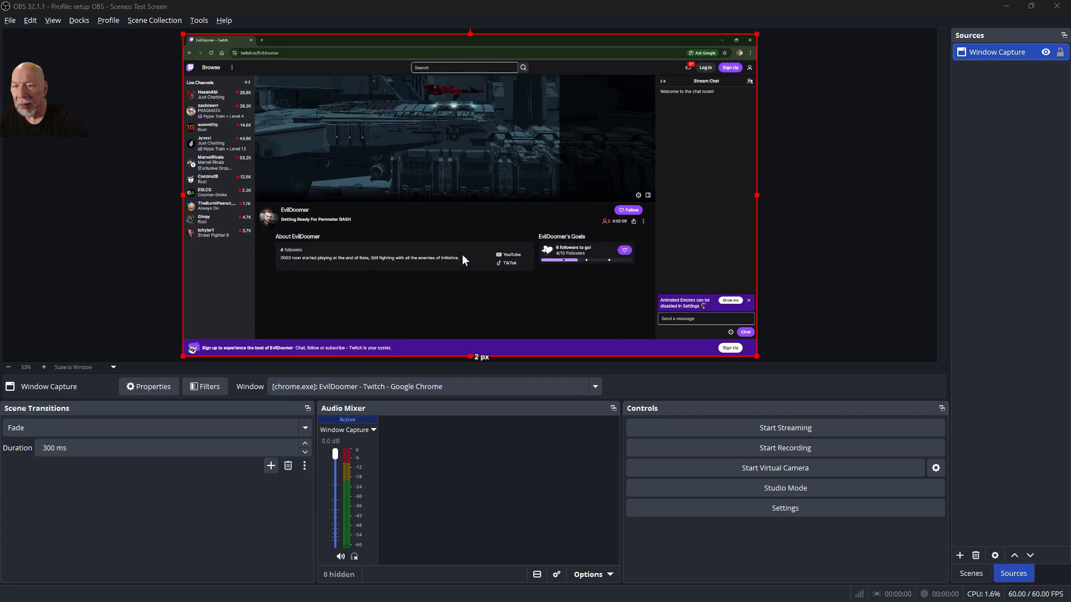
{"action": "scroll", "coordinate": [464, 256], "scroll_direction": "up", "scroll_amount": 4}
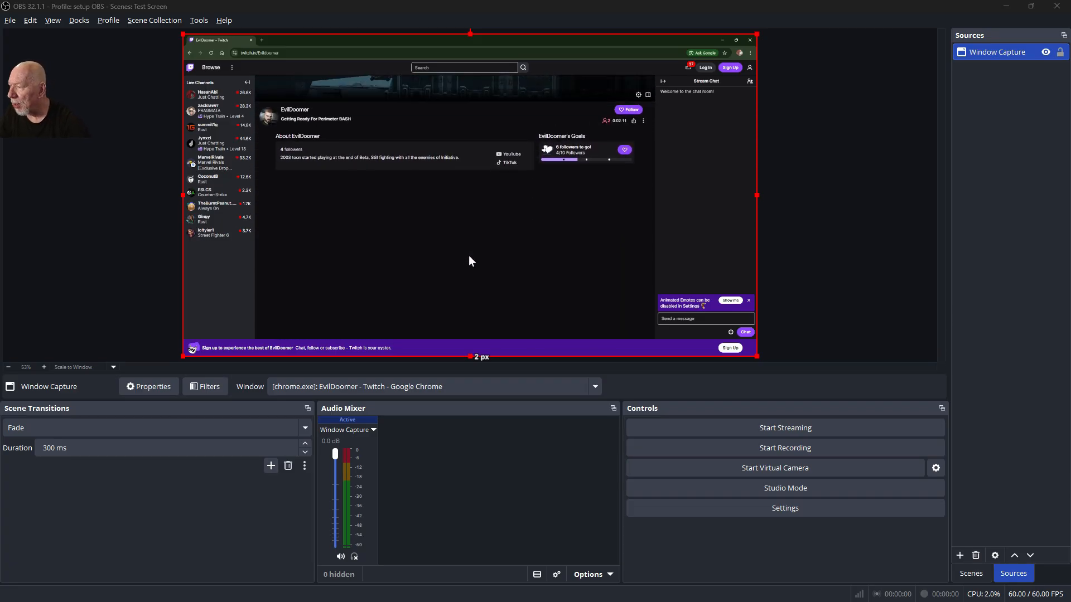
{"action": "scroll", "coordinate": [466, 256], "scroll_direction": "up", "scroll_amount": 3}
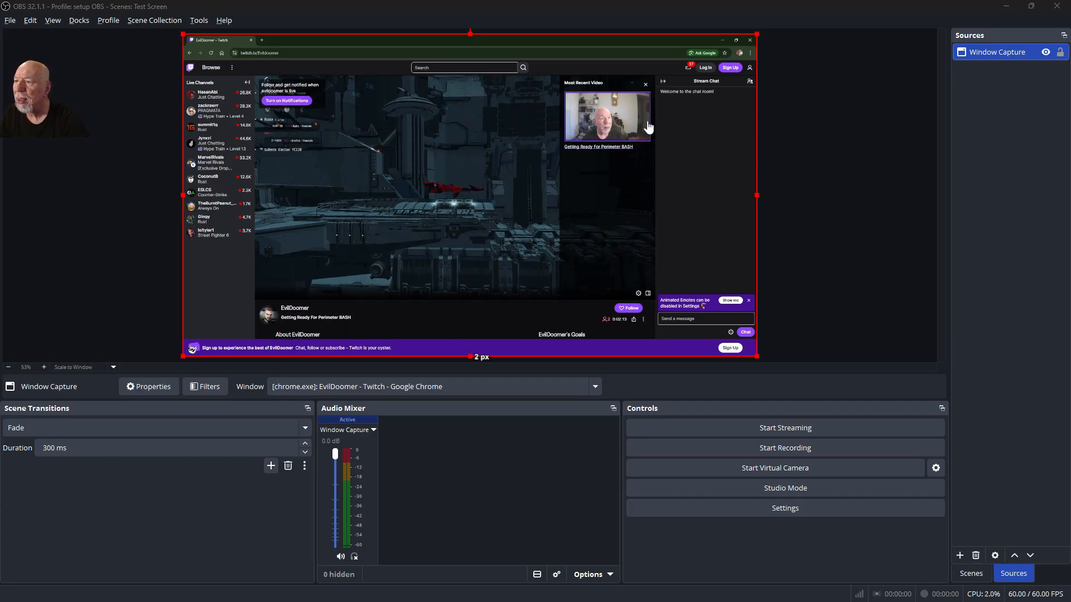
{"action": "left_click", "coordinate": [645, 85]}
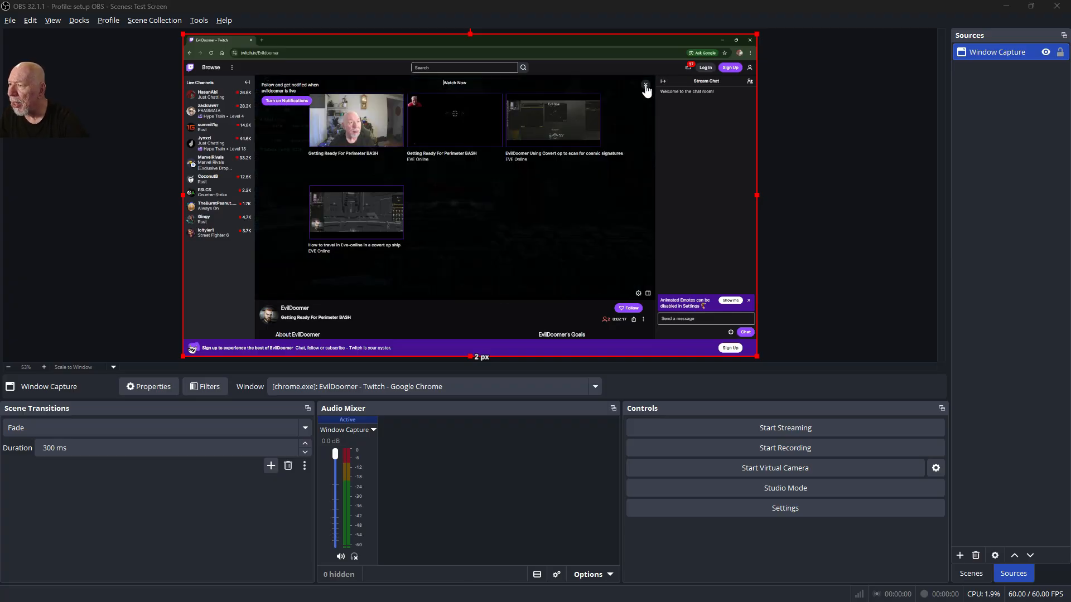
{"action": "left_click", "coordinate": [440, 117]}
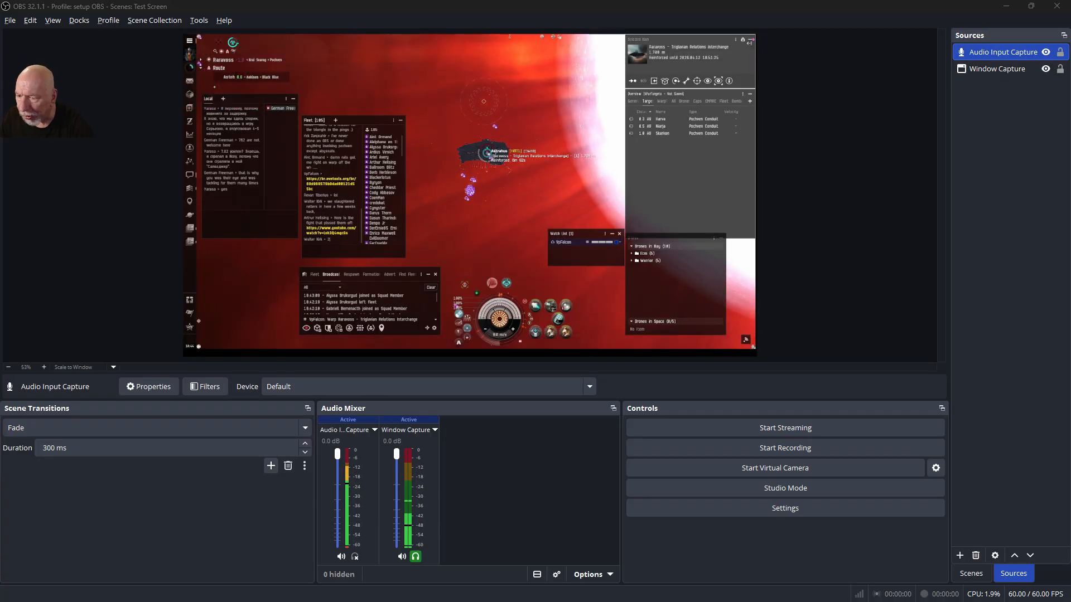
Set the Twitch video's volume to maximum, pause playback and exit full screen
{"action": "mouse_move", "coordinate": [202, 351]}
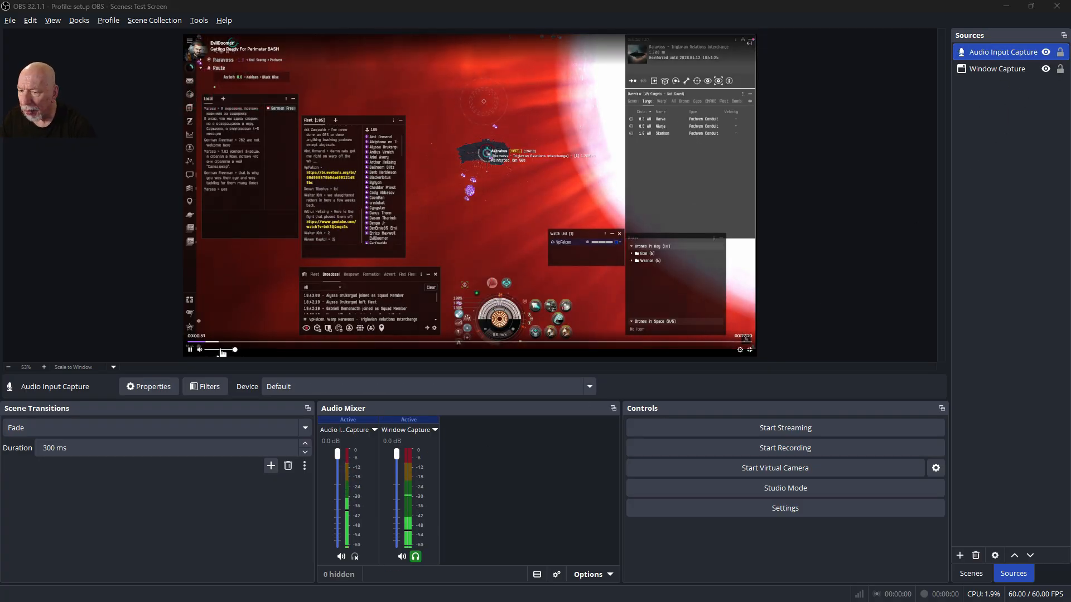
{"action": "left_click_drag", "start_coordinate": [223, 350], "coordinate": [234, 350]}
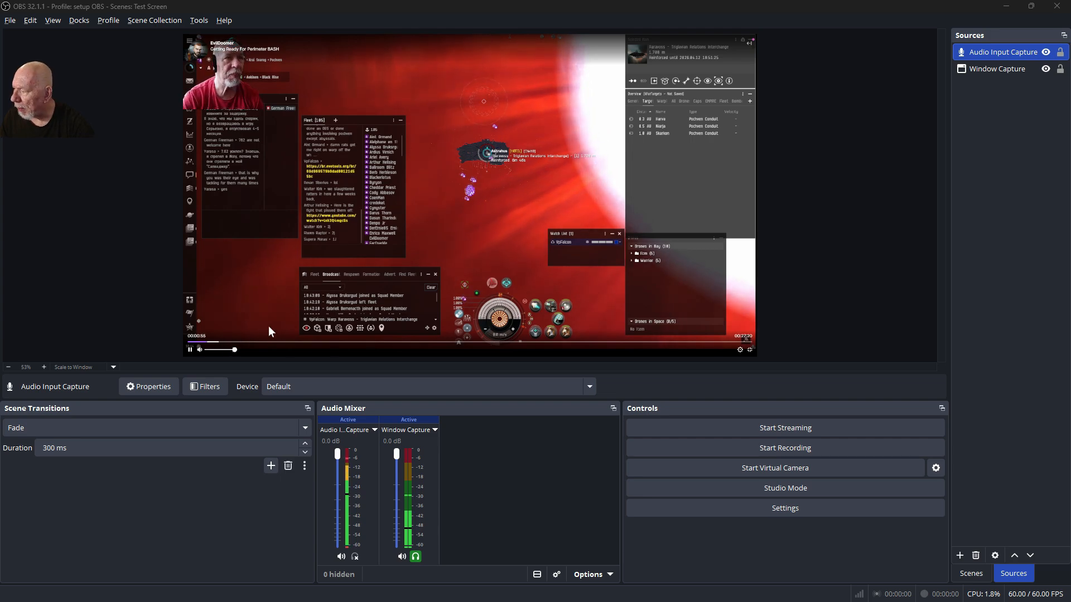
{"action": "left_click", "coordinate": [467, 233]}
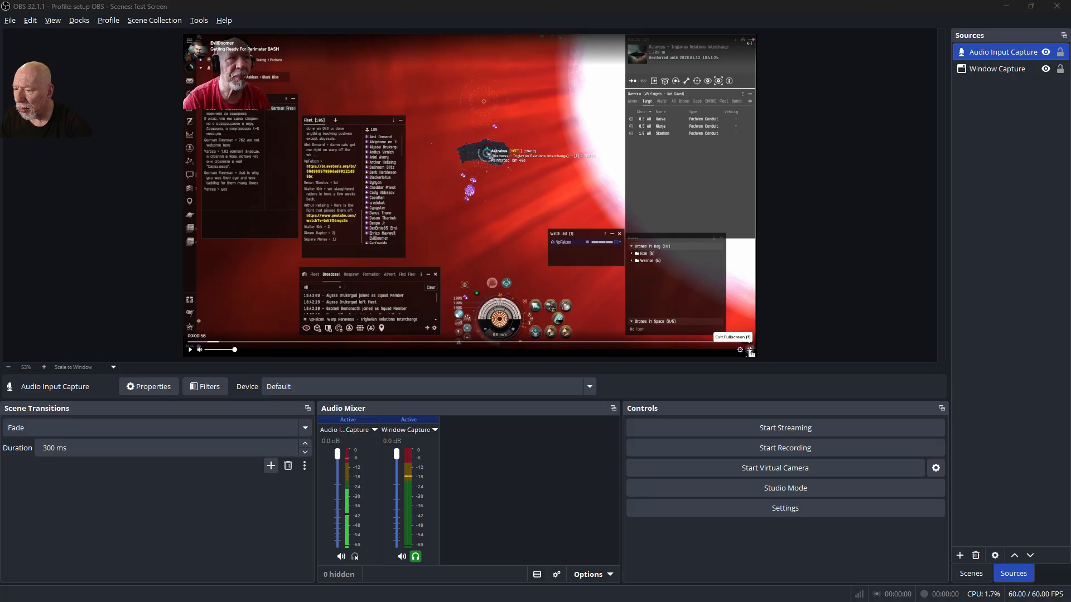
{"action": "left_click", "coordinate": [749, 350]}
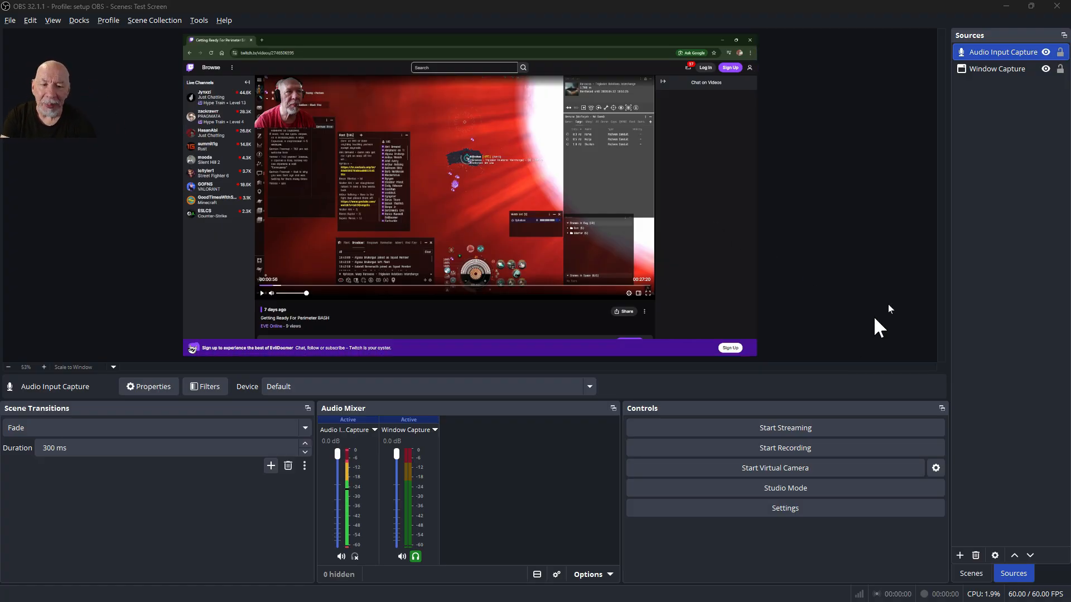
Switch from the Browser scene to Just Evils Camera and on to Startup Scene to check them
{"action": "left_click", "coordinate": [970, 573]}
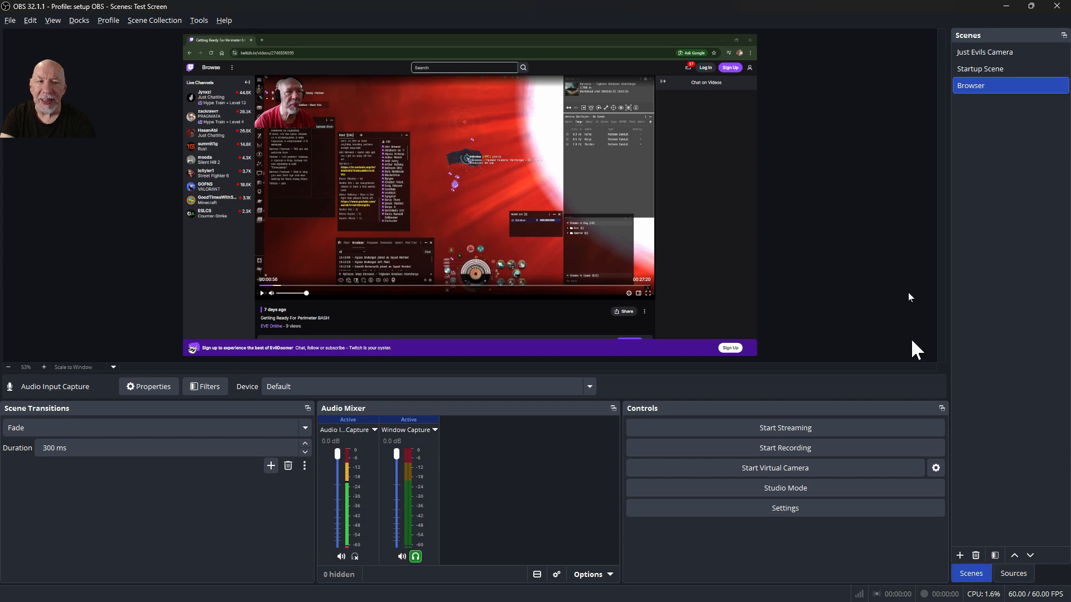
{"action": "left_click", "coordinate": [982, 46]}
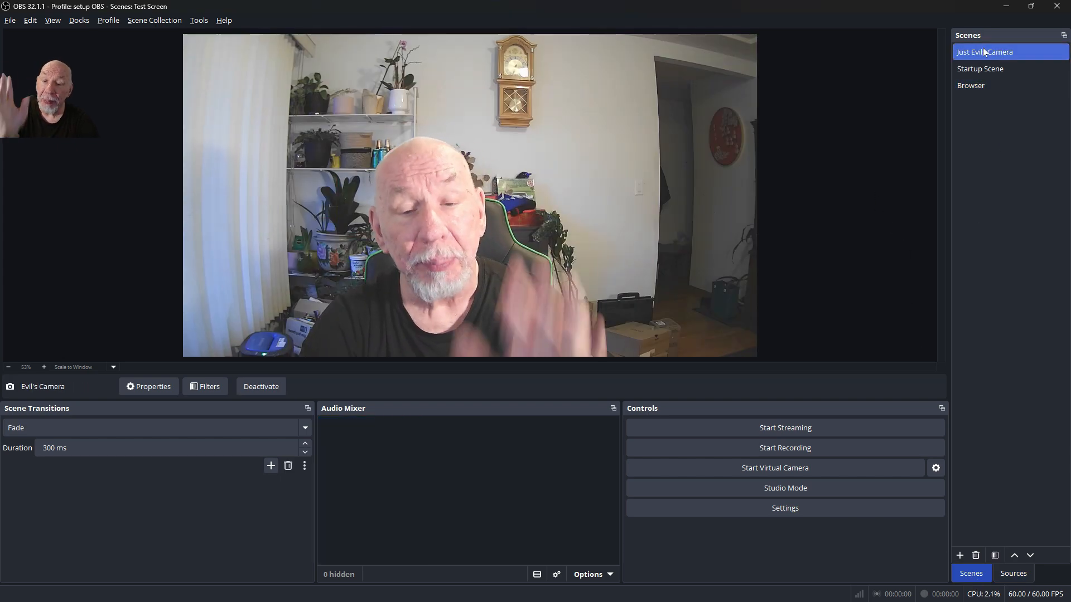
{"action": "left_click", "coordinate": [986, 69]}
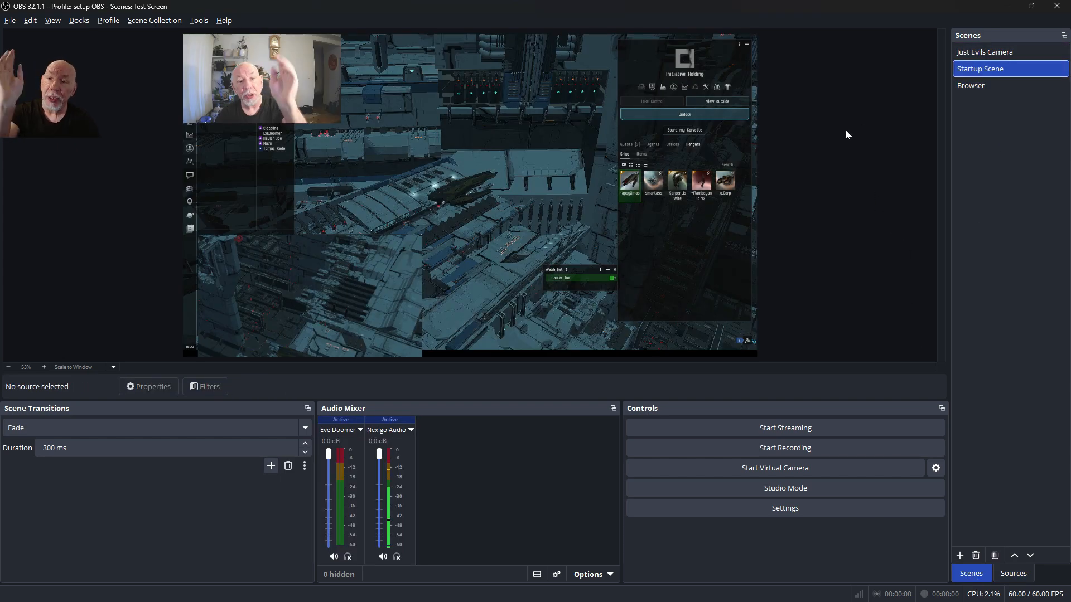
Switch through the Browser, Just Evils Camera and Startup Scene scenes to compare them, ending on Browser
{"action": "left_click", "coordinate": [993, 85]}
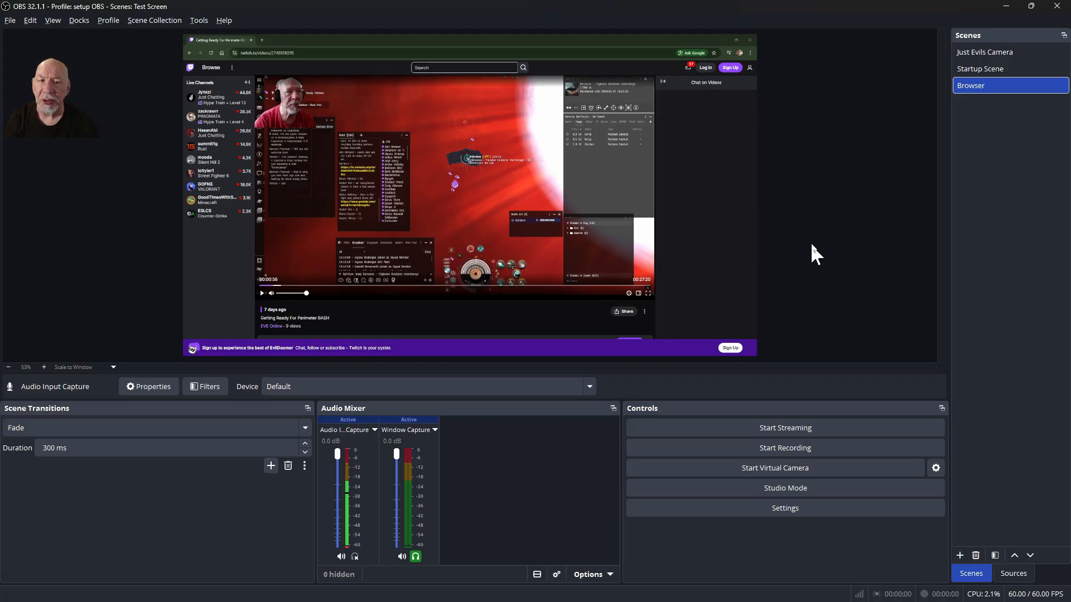
{"action": "left_click", "coordinate": [988, 52]}
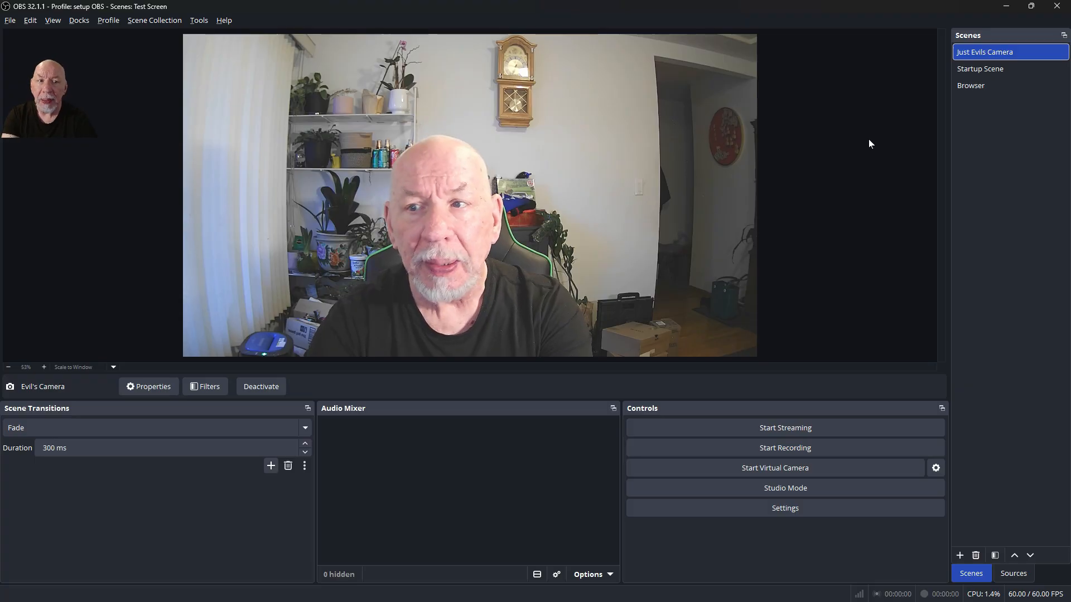
{"action": "left_click", "coordinate": [973, 70]}
{"action": "left_click", "coordinate": [969, 86]}
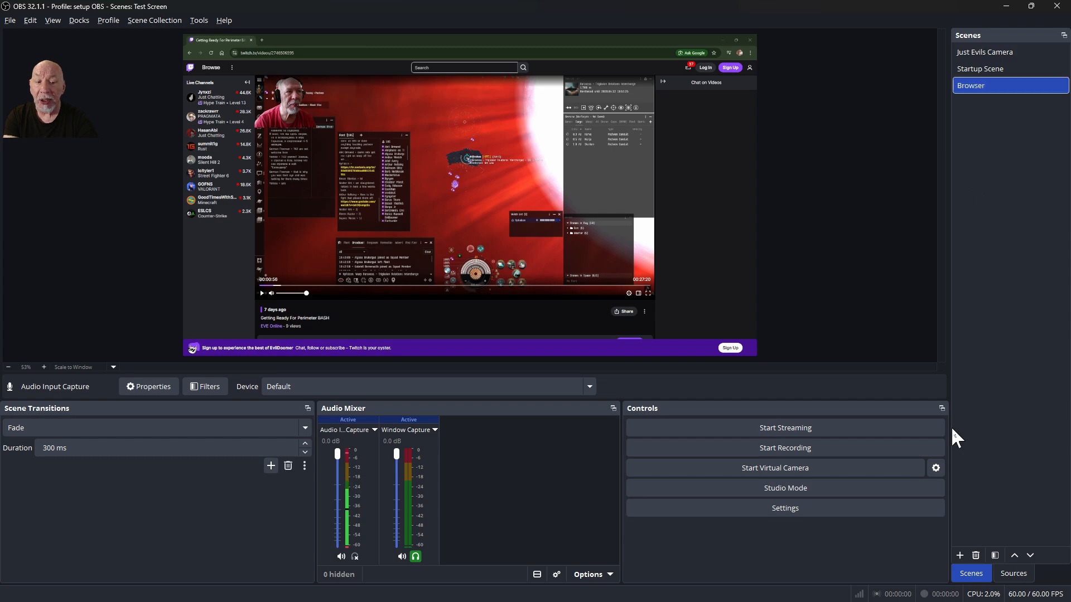
Add the existing Evil's Camera video capture device to the Browser scene as a visible source
{"action": "left_click", "coordinate": [1012, 572]}
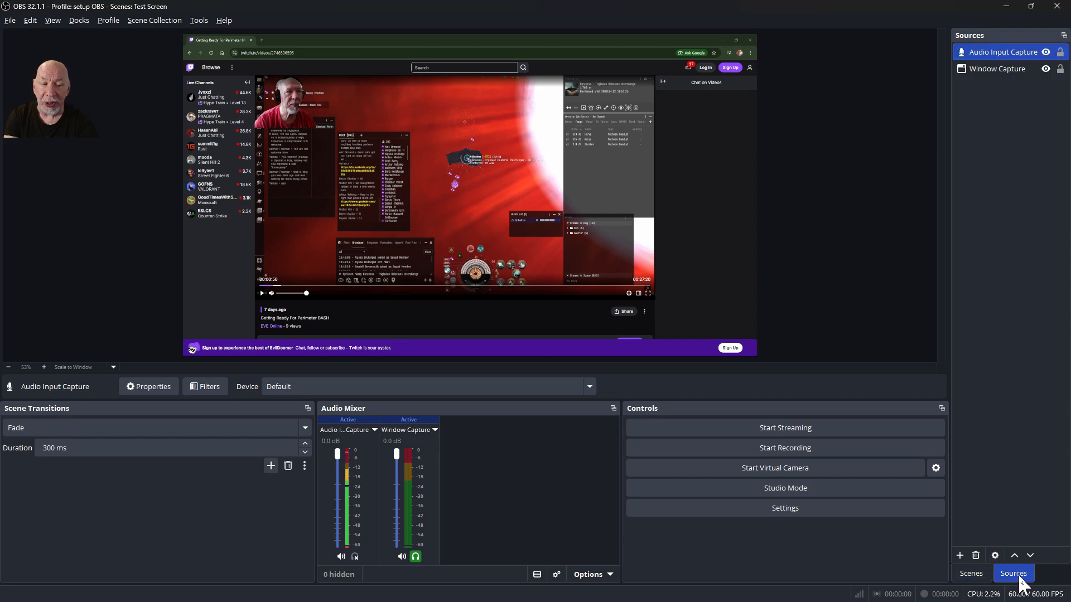
{"action": "left_click", "coordinate": [960, 555]}
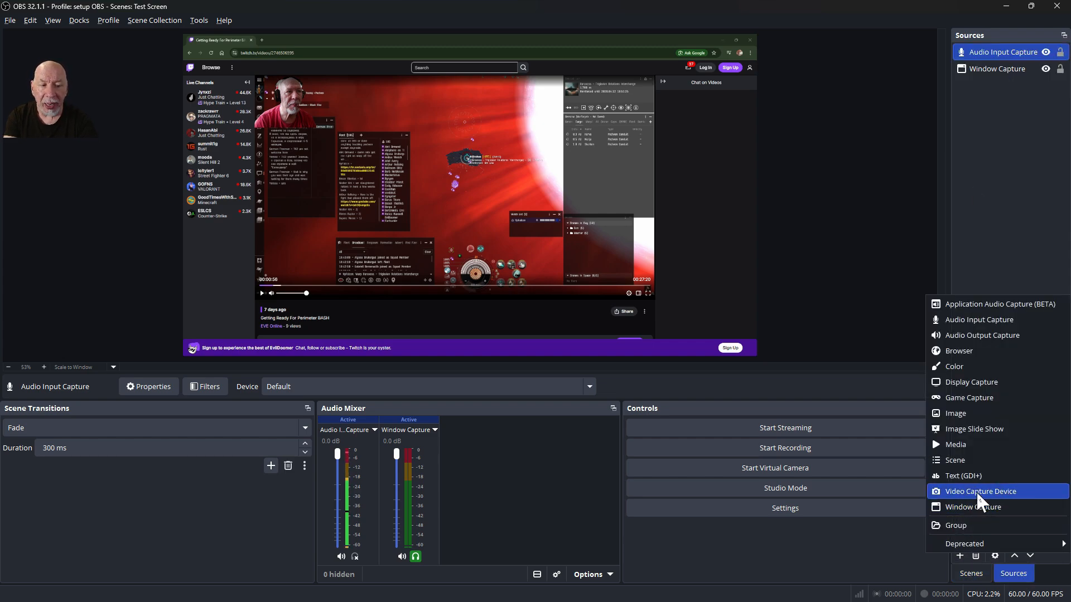
{"action": "left_click", "coordinate": [976, 494]}
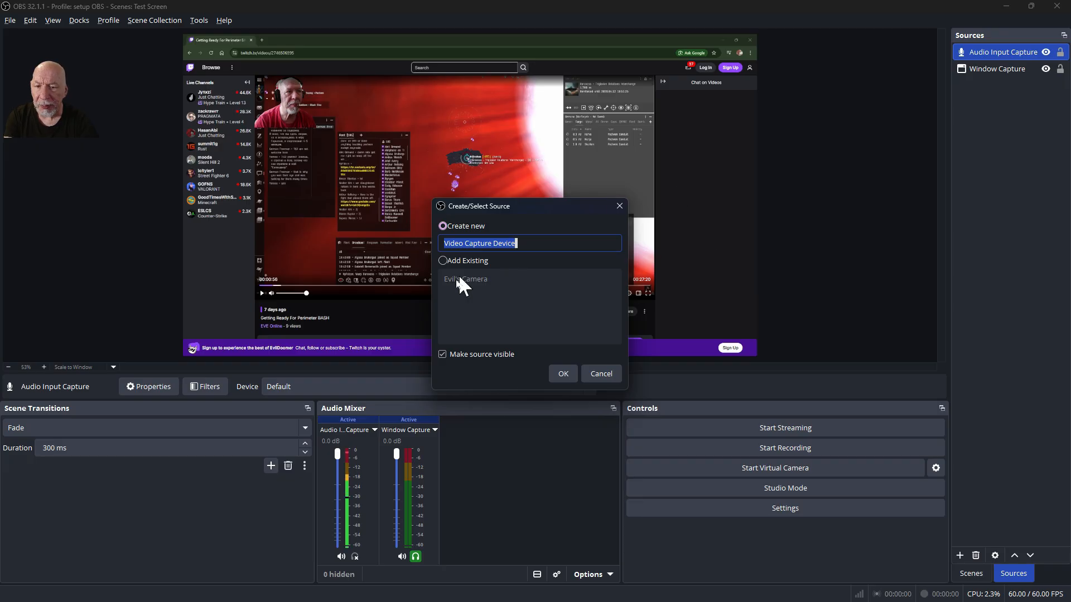
{"action": "left_click", "coordinate": [444, 261]}
{"action": "left_click", "coordinate": [475, 280]}
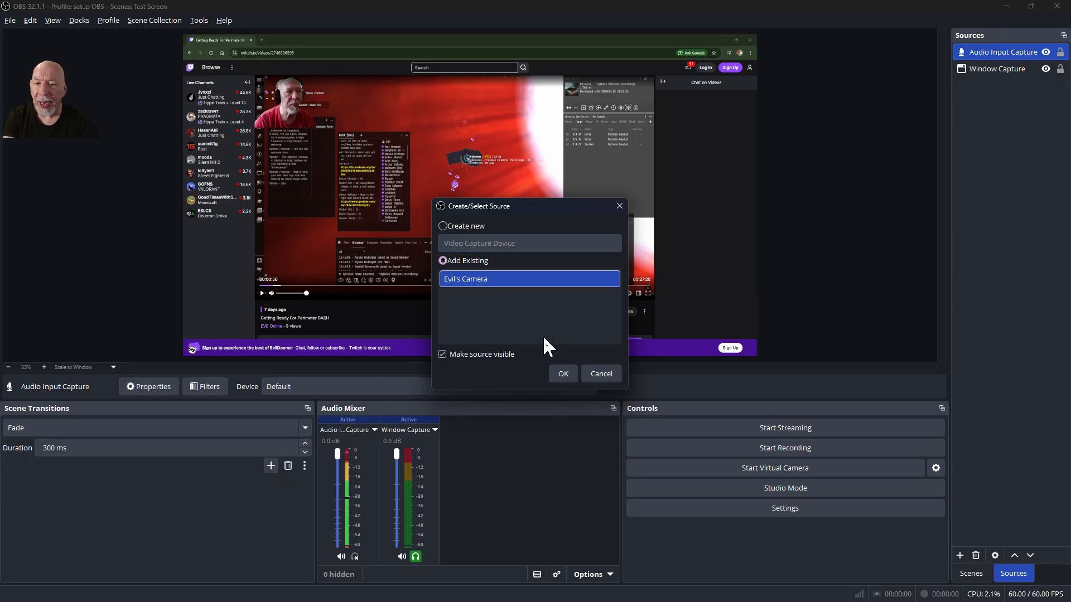
{"action": "left_click", "coordinate": [566, 377]}
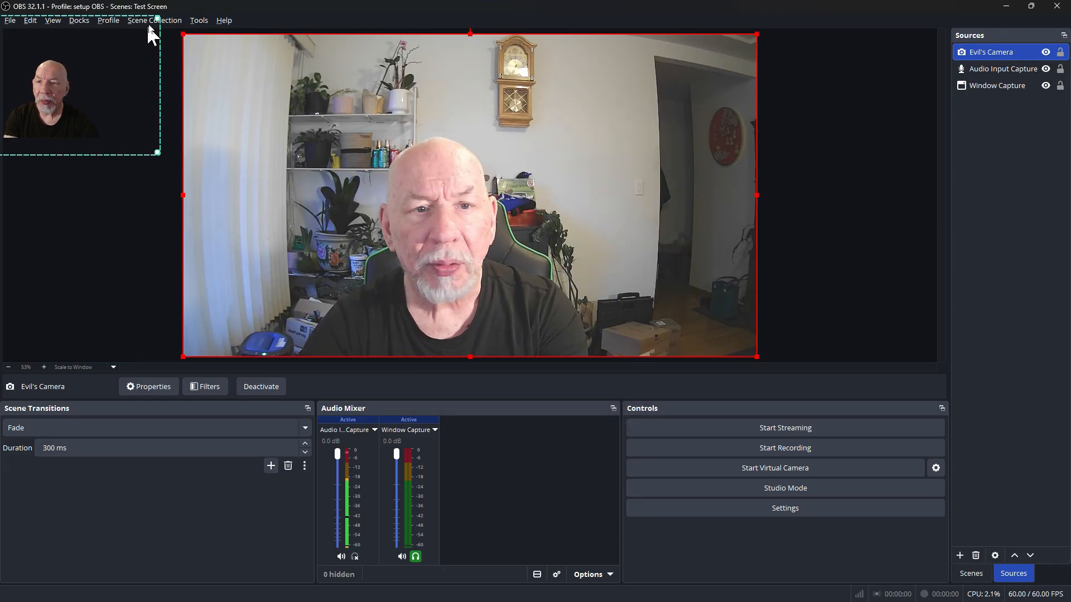
Shrink Evil's Camera to just over a quarter of the canvas width, fit it into the canvas's upper-right corner and lock it
{"action": "left_click_drag", "start_coordinate": [183, 34], "coordinate": [593, 263]}
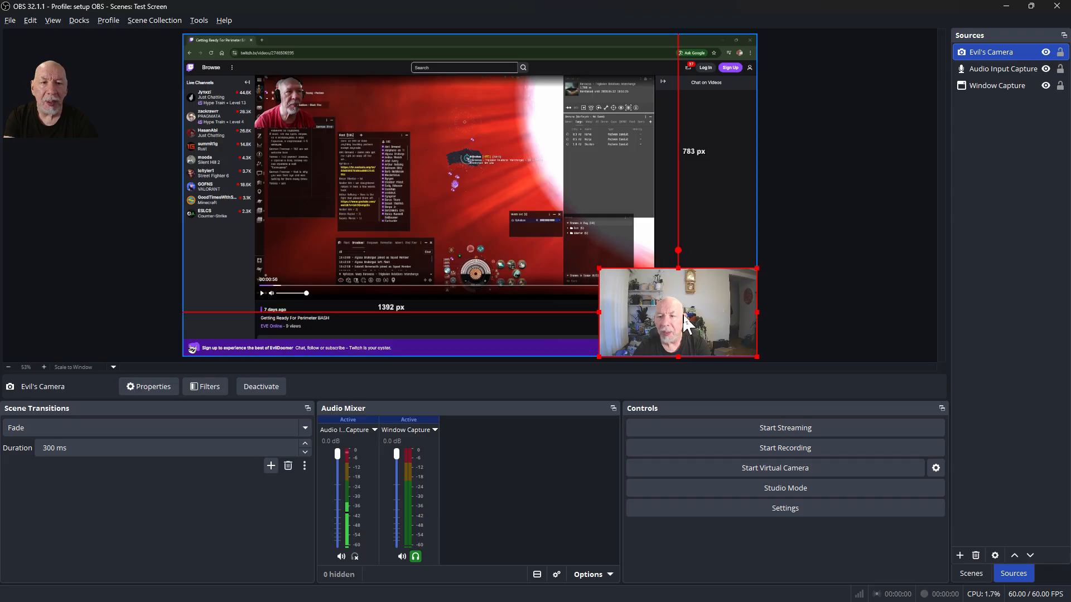
{"action": "left_click_drag", "start_coordinate": [691, 310], "coordinate": [687, 79]}
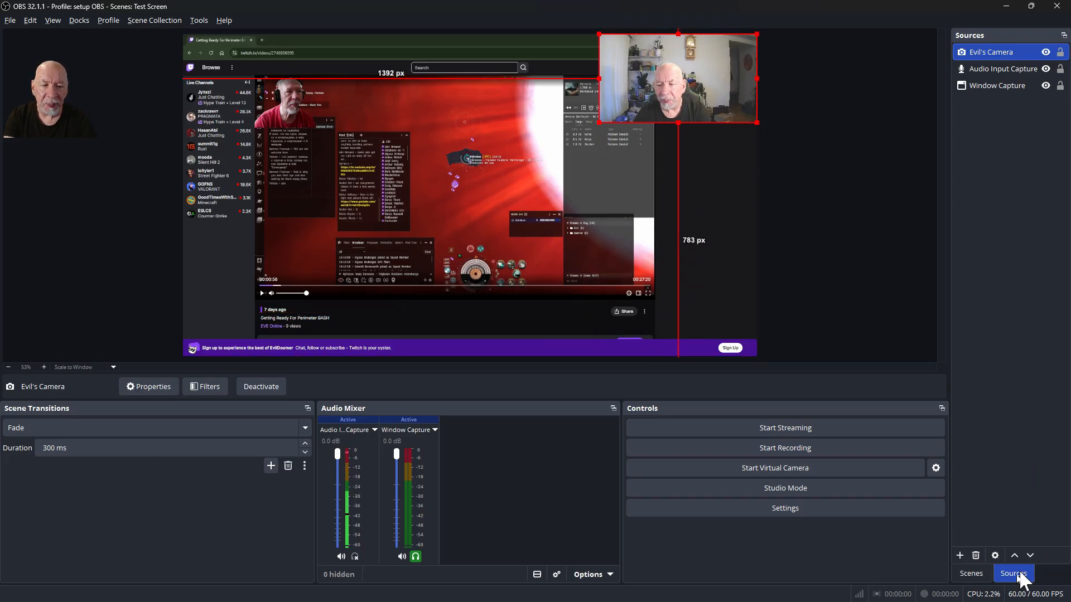
{"action": "left_click", "coordinate": [1060, 51]}
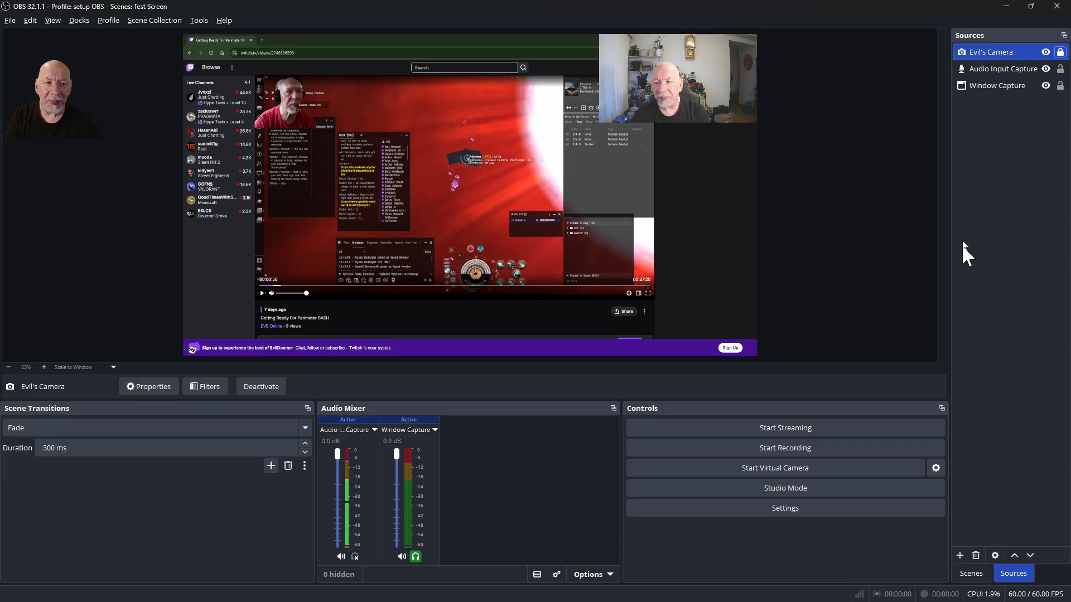
Check the scene switching again from Just Evils Camera through Startup Scene back to Browser
{"action": "left_click", "coordinate": [971, 573]}
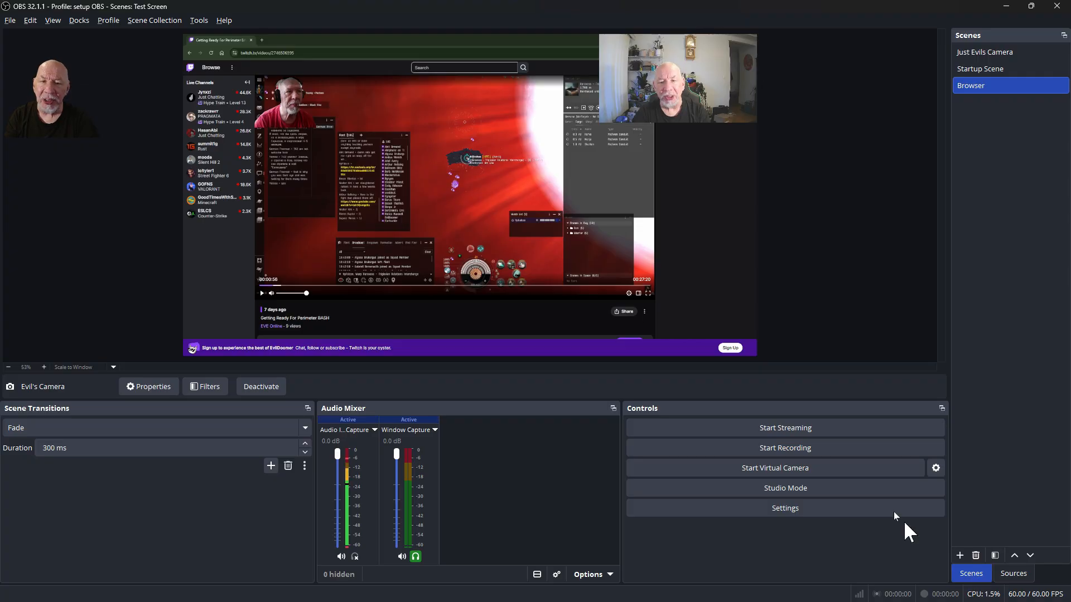
{"action": "left_click", "coordinate": [973, 52]}
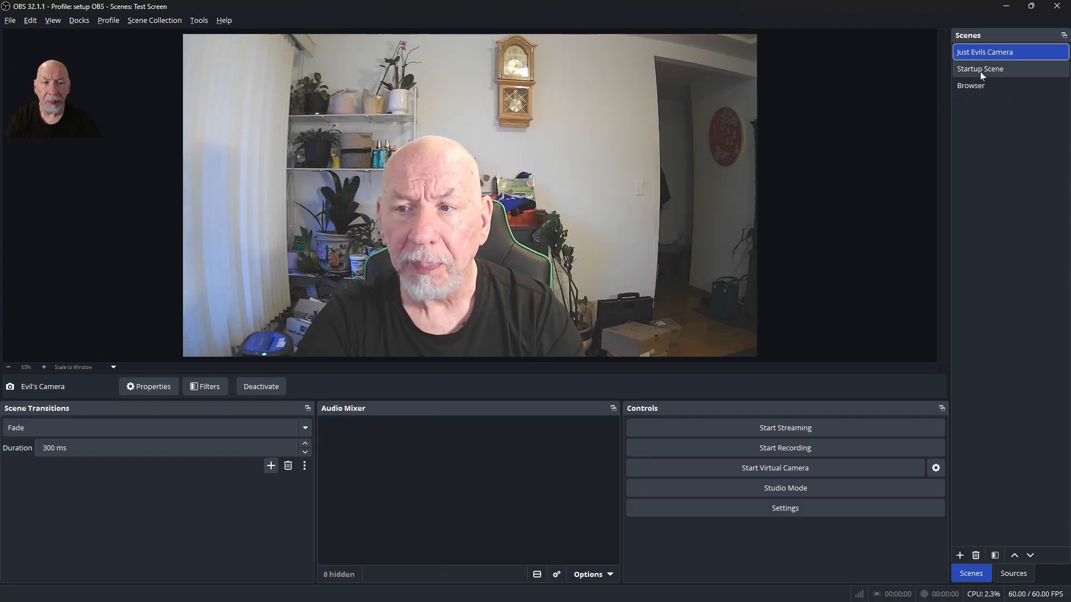
{"action": "left_click", "coordinate": [980, 70]}
{"action": "left_click", "coordinate": [981, 87]}
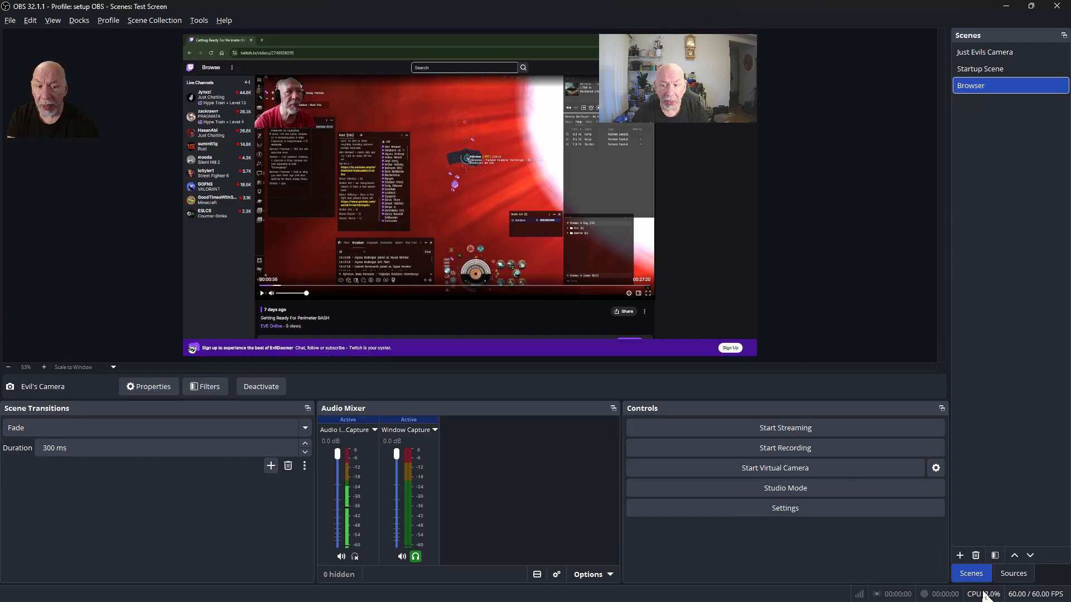
Add the existing Nexigo Audio input capture to the Browser scene as a visible source
{"action": "left_click", "coordinate": [1023, 574]}
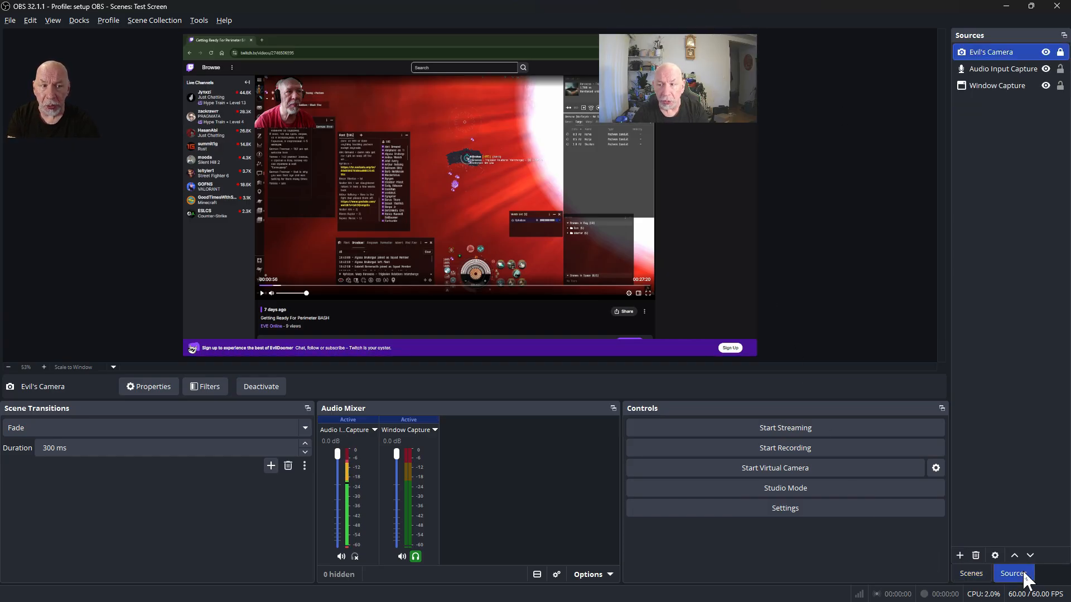
{"action": "left_click", "coordinate": [960, 556]}
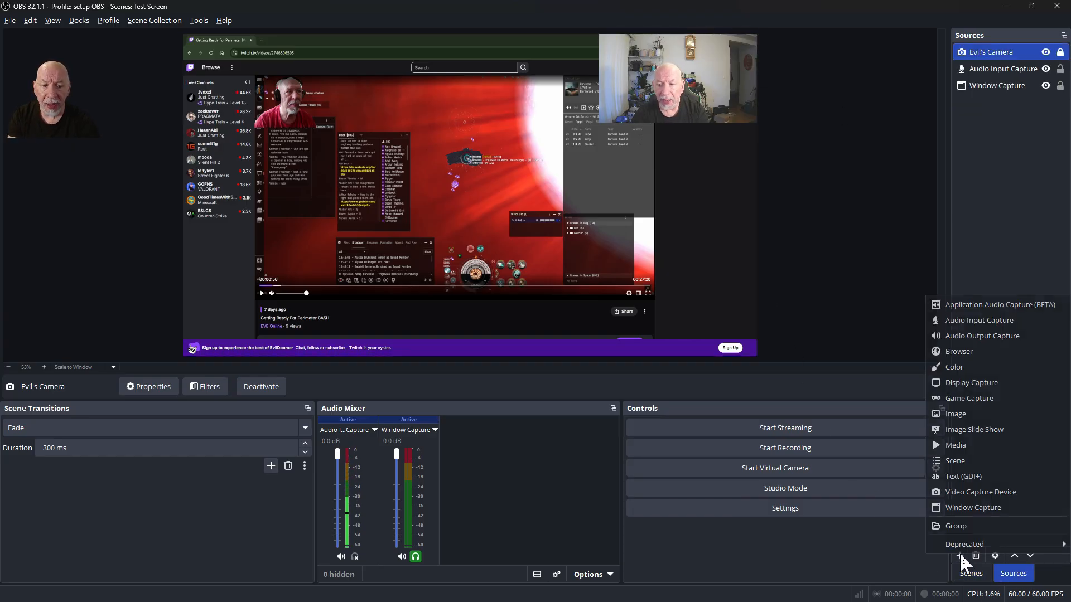
{"action": "left_click", "coordinate": [977, 320]}
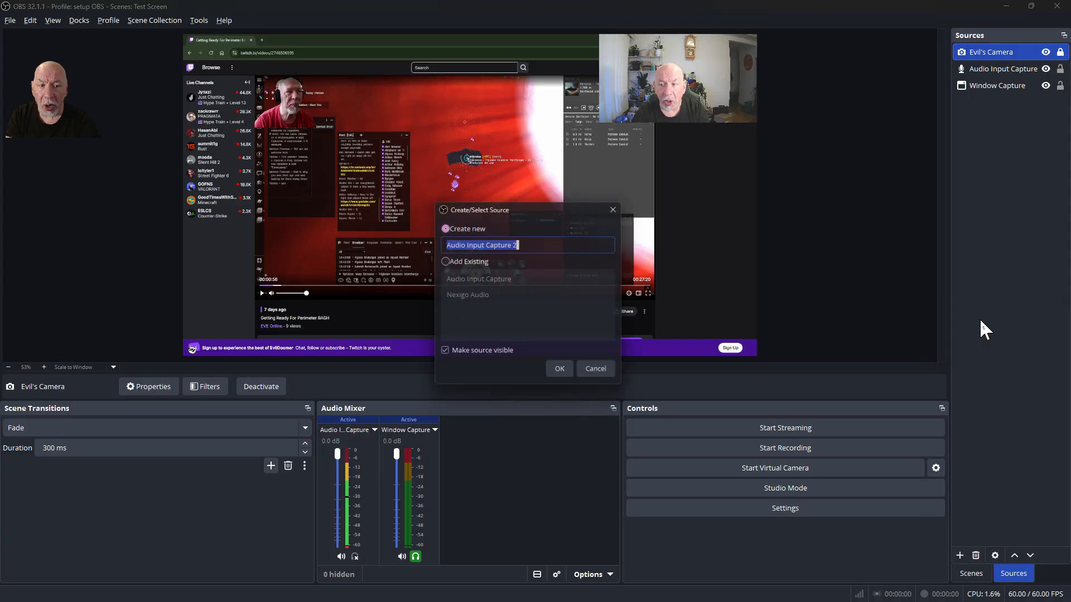
{"action": "left_click", "coordinate": [444, 259]}
{"action": "left_click", "coordinate": [475, 294]}
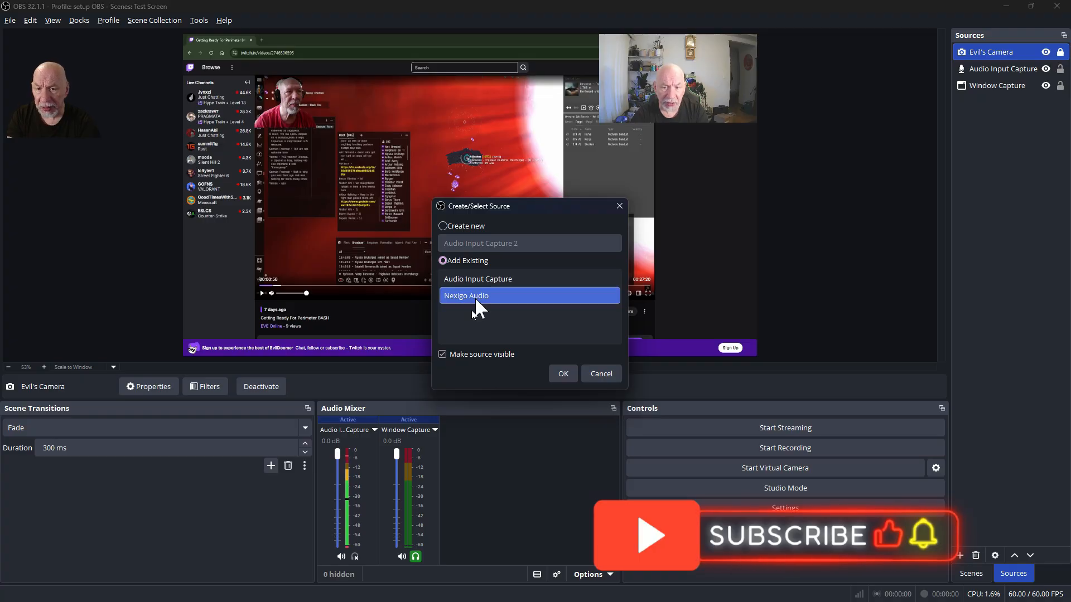
{"action": "left_click", "coordinate": [563, 373]}
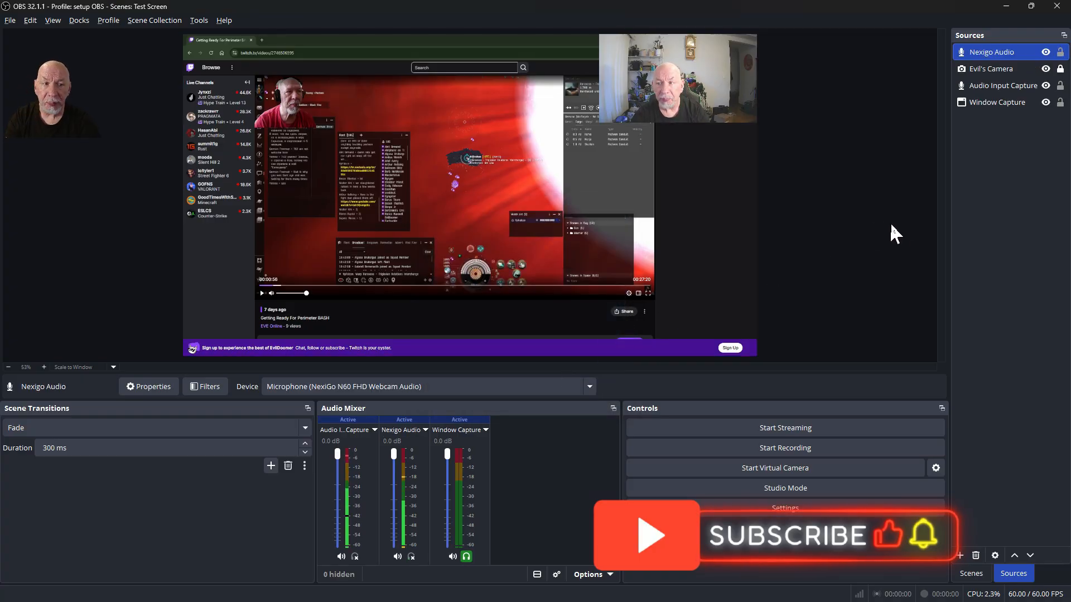
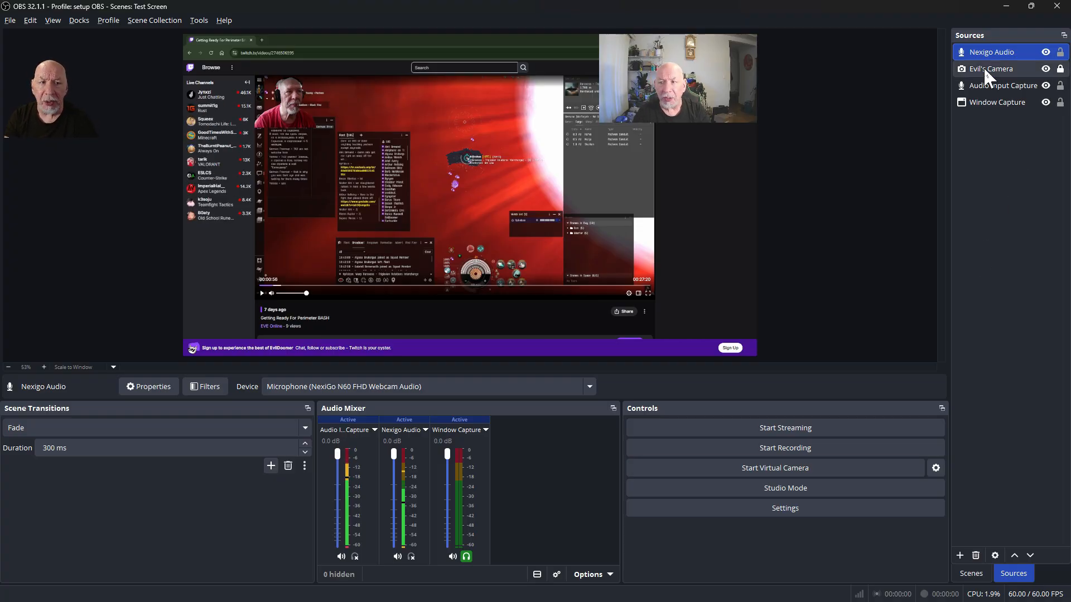
Return to the scene list and switch to the Just Evils Camera scene
{"action": "left_click", "coordinate": [971, 573]}
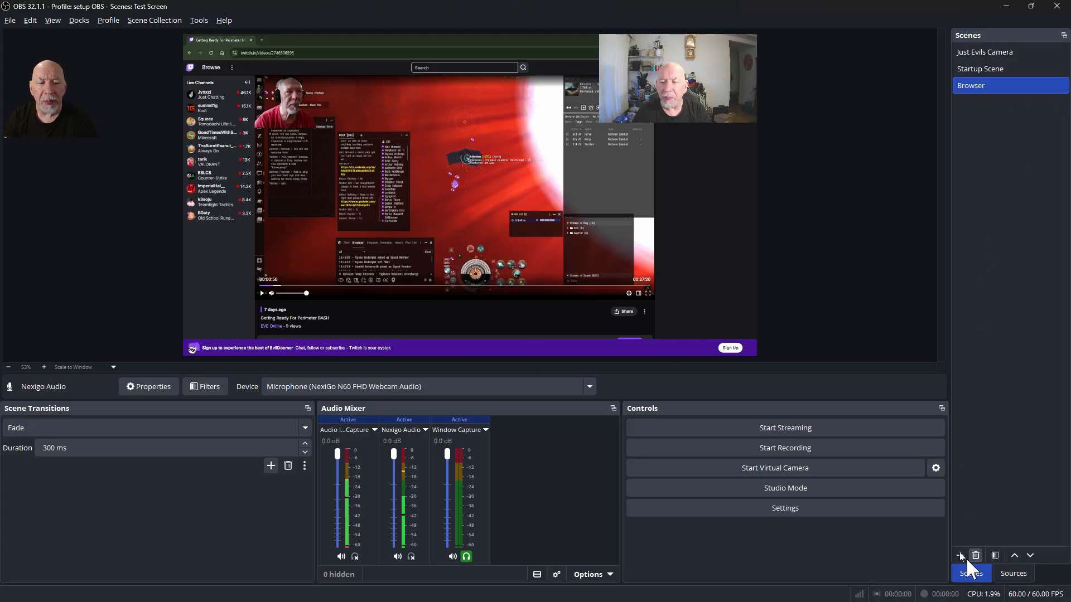
{"action": "left_click", "coordinate": [985, 51]}
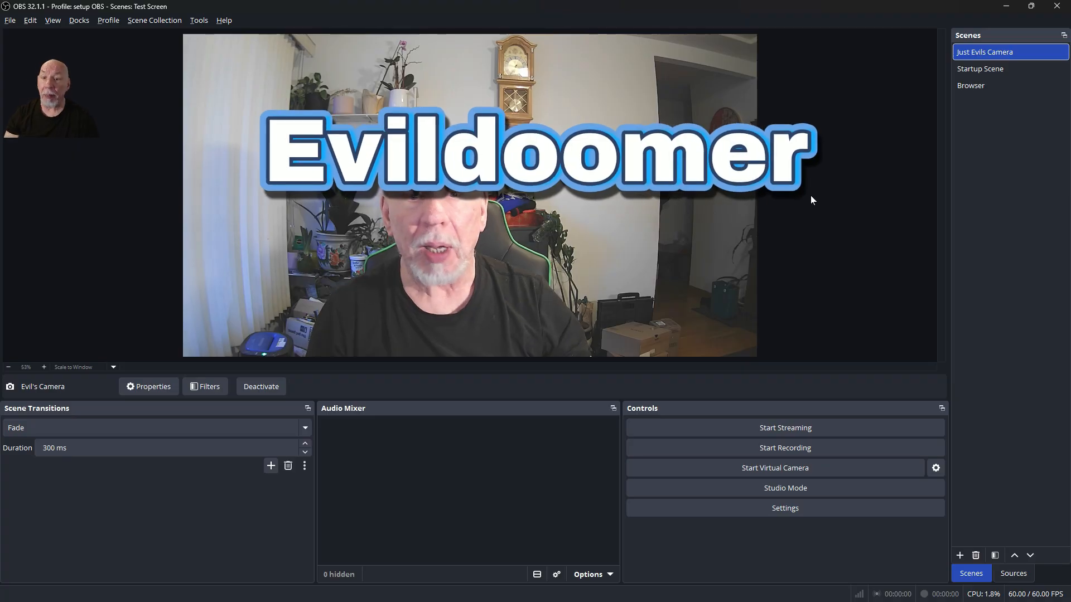